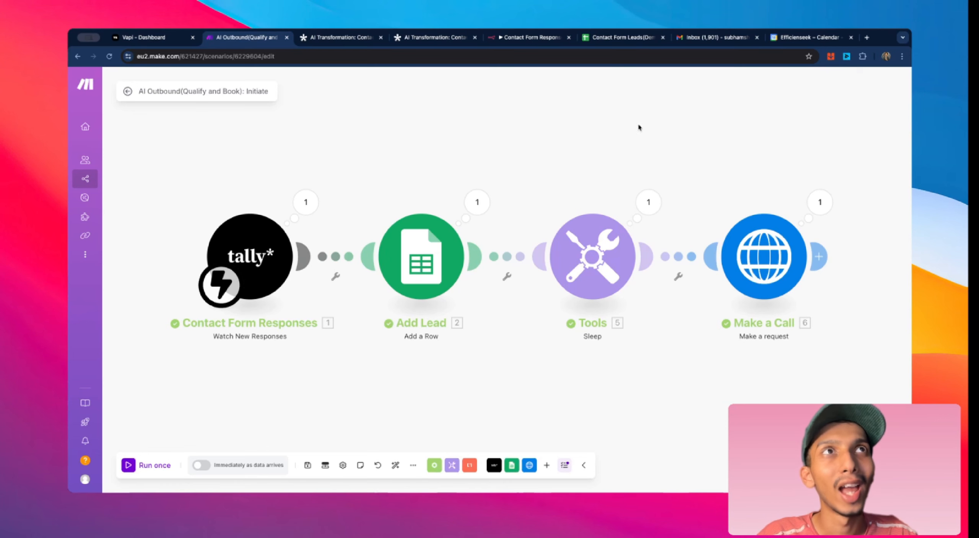
# Step: Switch to the Contact Form Leads sheet and review the lead row's columns through Appointment Time
pyautogui.click(627, 38)
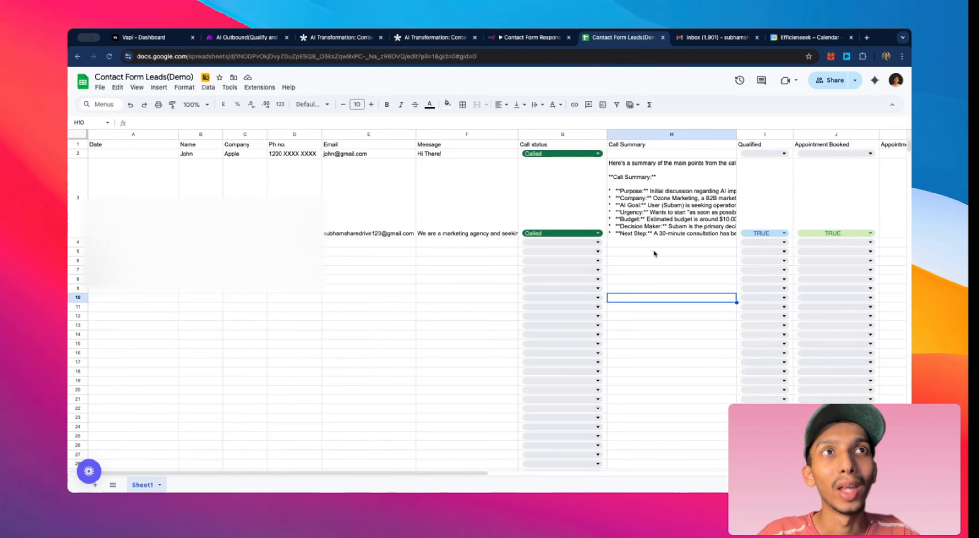
pyautogui.hscroll(3, 654, 257)
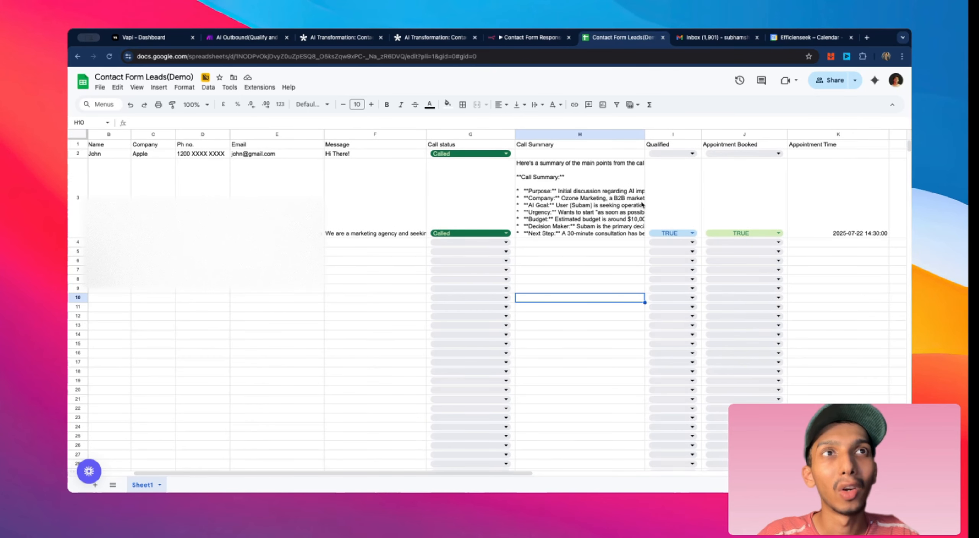
pyautogui.hscroll(4, 643, 205)
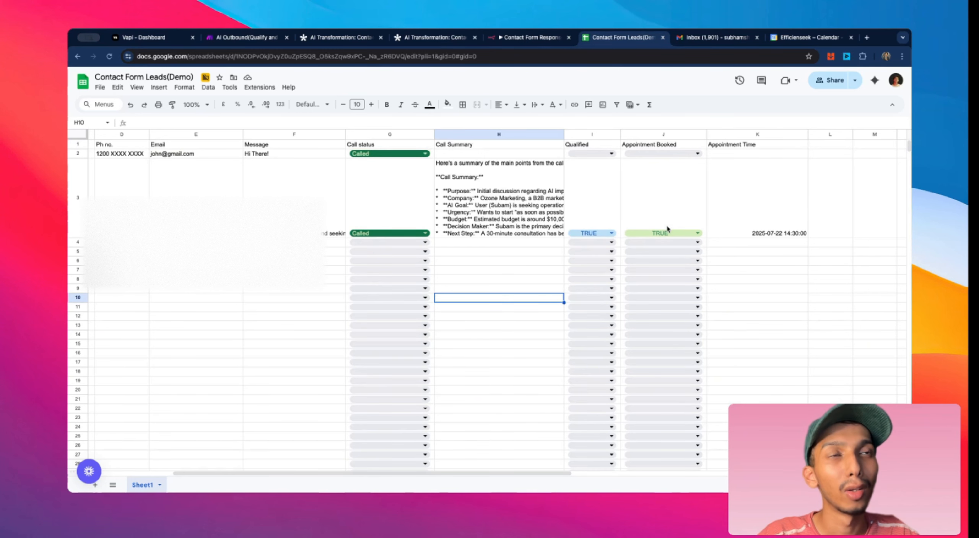
pyautogui.hscroll(2, 667, 228)
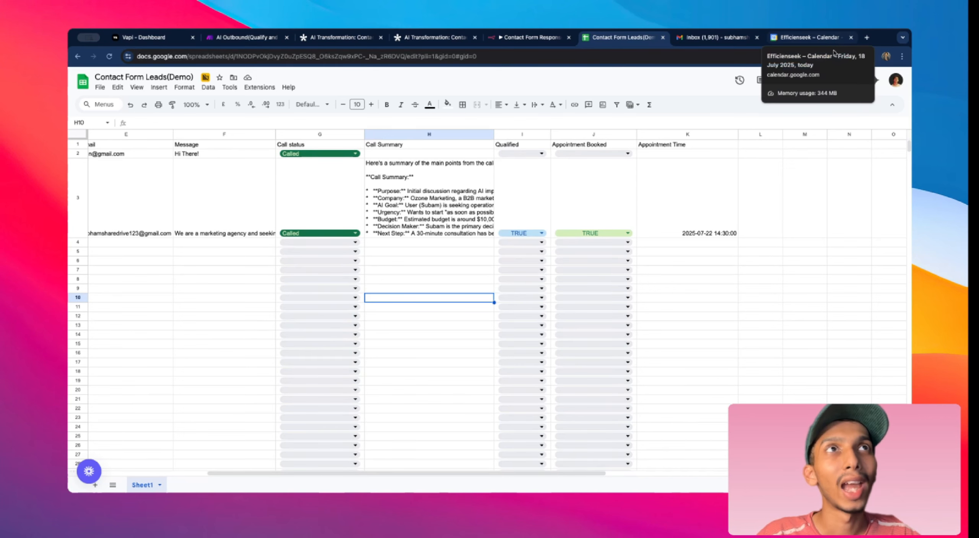
# Step: Switch to the calendar, go to 22 July 2025 and open the AI Transformation call event to inspect it
pyautogui.click(826, 38)
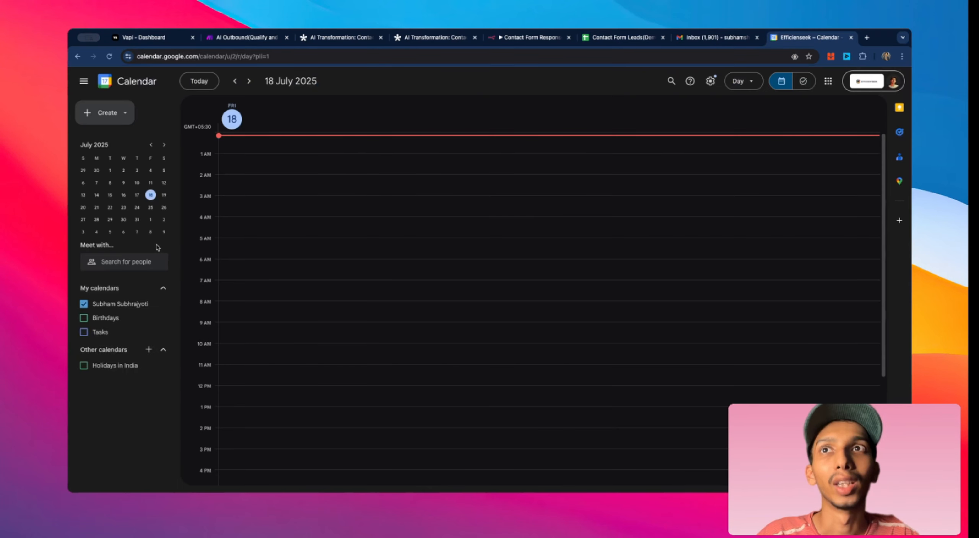
pyautogui.click(110, 207)
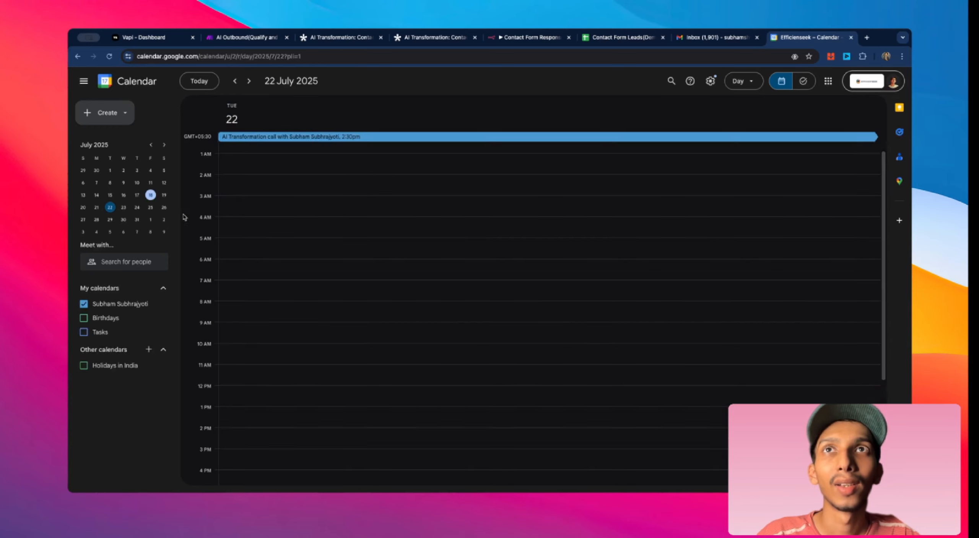
pyautogui.click(352, 138)
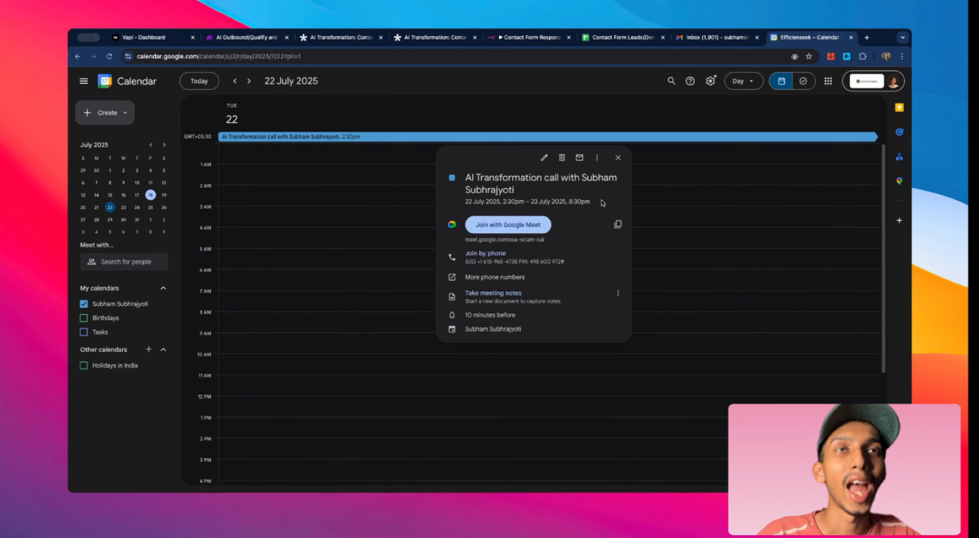
pyautogui.moveTo(595, 205); pyautogui.dragTo(465, 182)
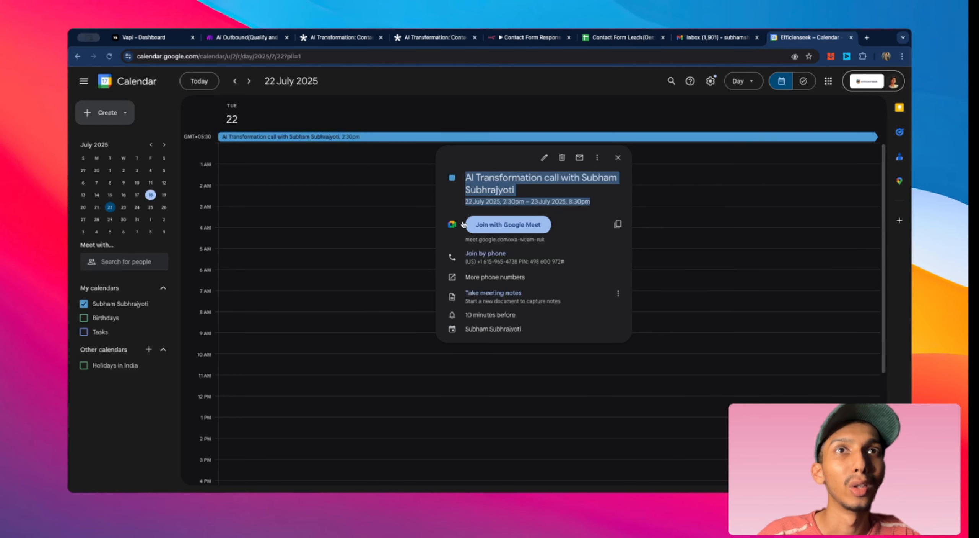
pyautogui.click(590, 248)
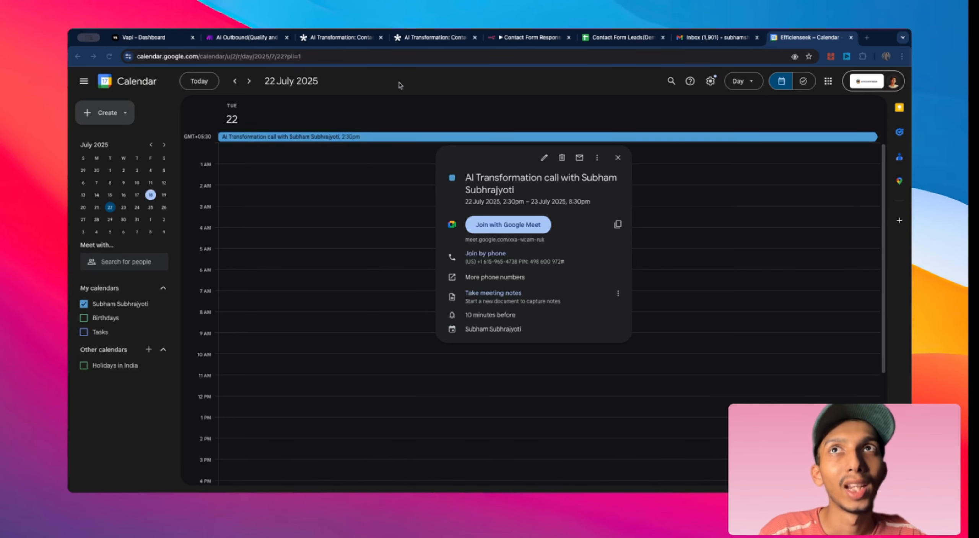
# Step: Switch to the Vapi dashboard and examine the Consultancy Appointment Agent's cost, provider, model and first message settings
pyautogui.click(144, 37)
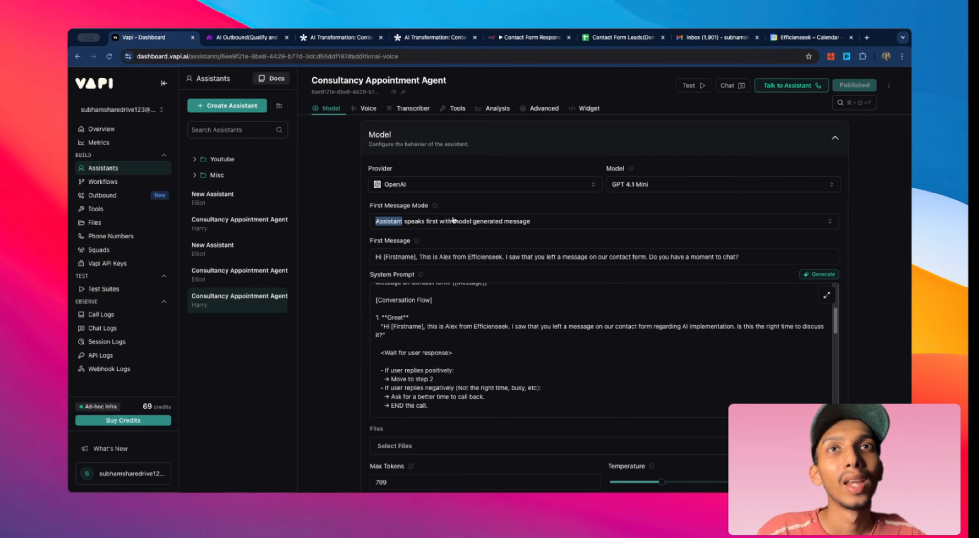
pyautogui.click(331, 234)
pyautogui.scroll(3, 764, 245)
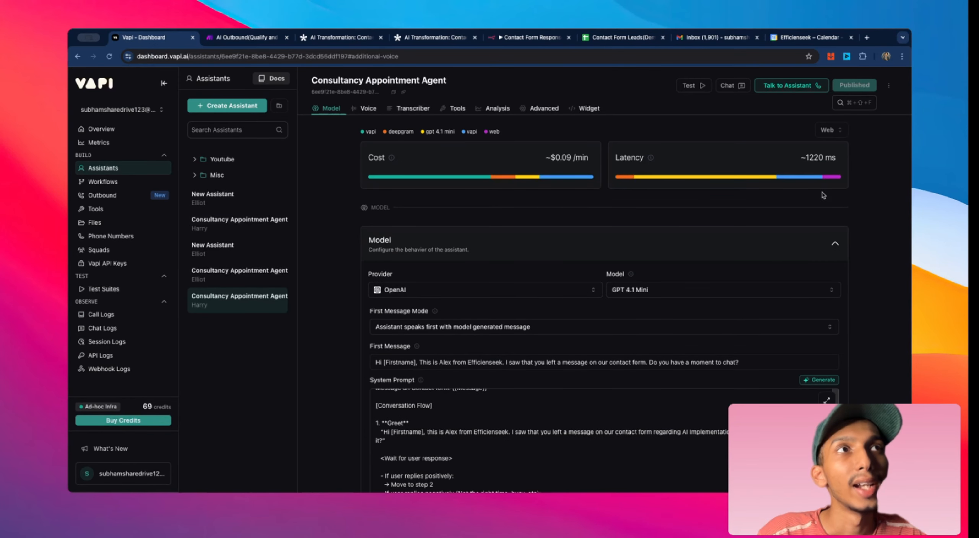
pyautogui.scroll(-2, 820, 195)
pyautogui.scroll(2, 819, 195)
pyautogui.scroll(-4, 727, 191)
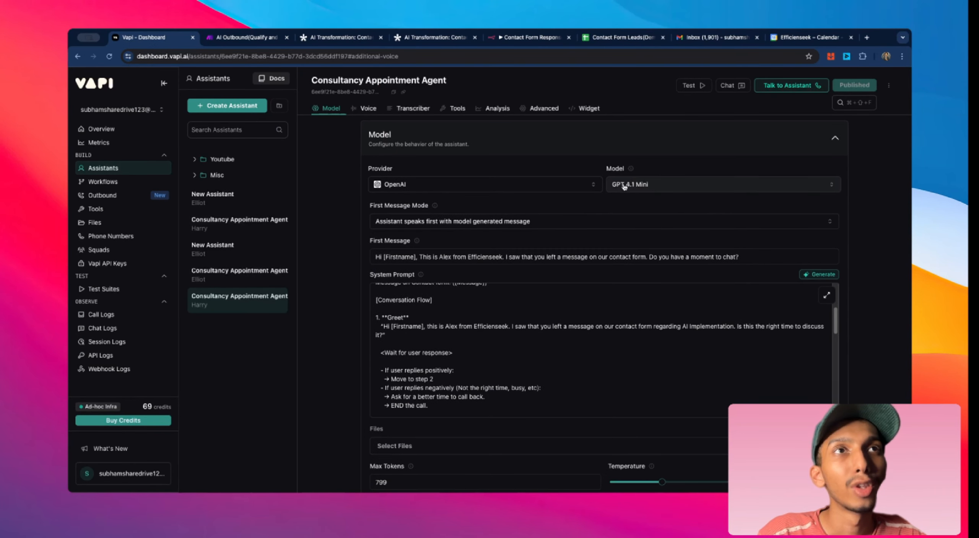
pyautogui.scroll(4, 707, 197)
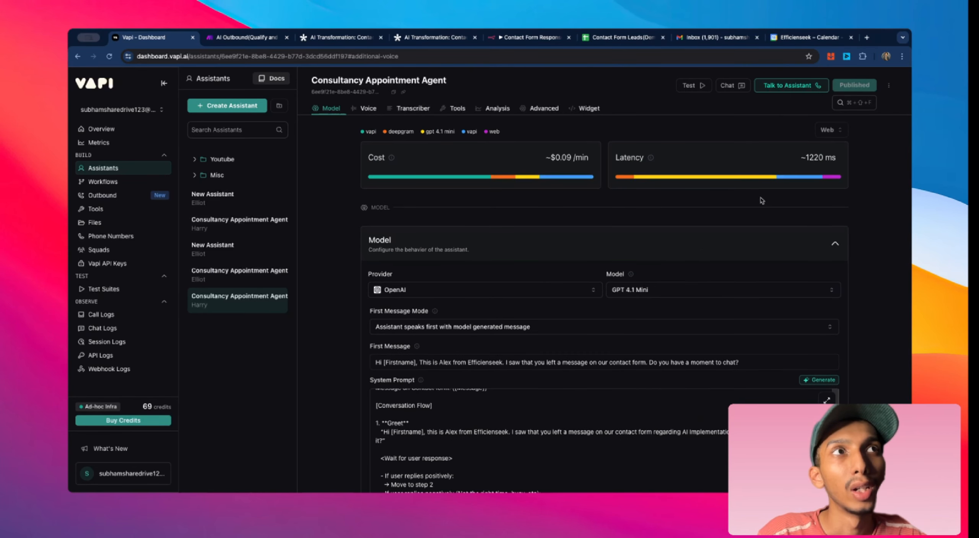
pyautogui.scroll(-2, 678, 216)
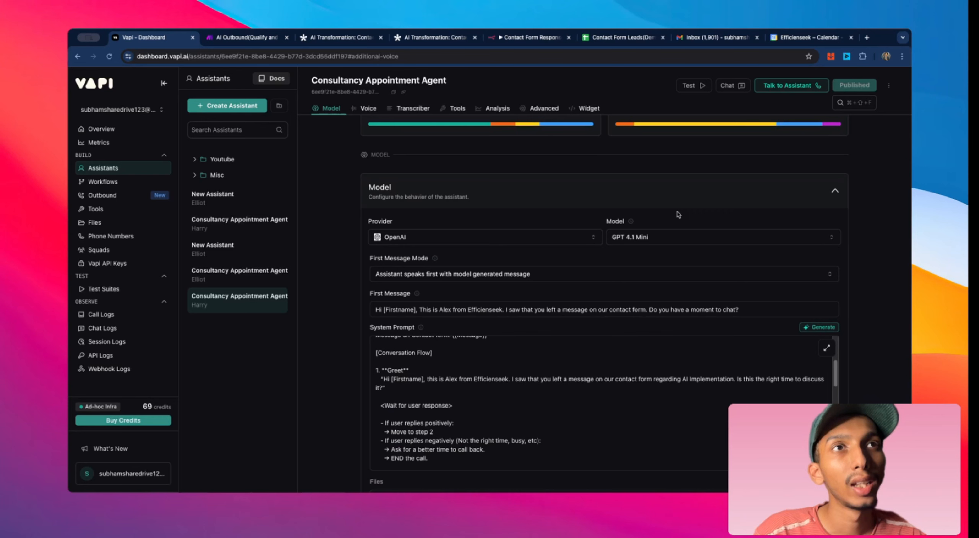
pyautogui.scroll(2, 683, 228)
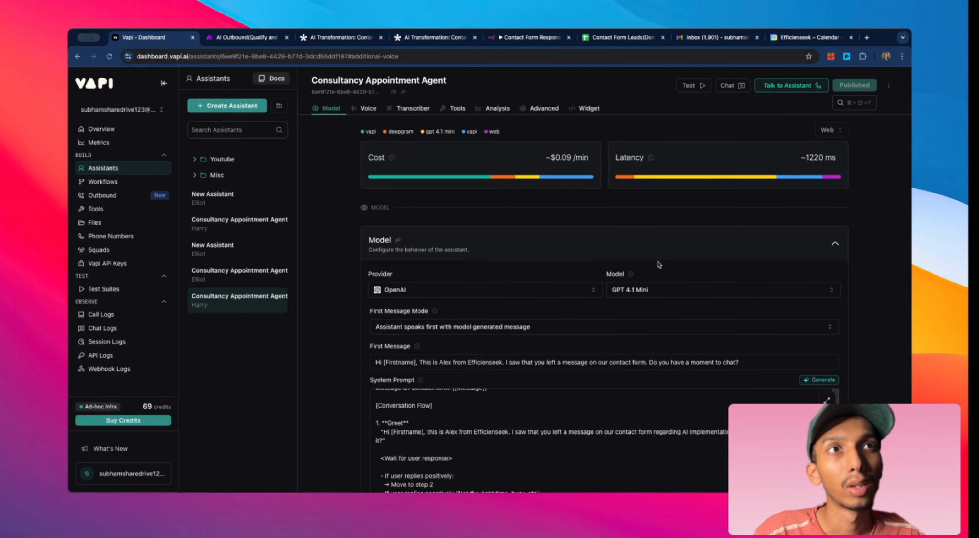
pyautogui.scroll(-6, 397, 251)
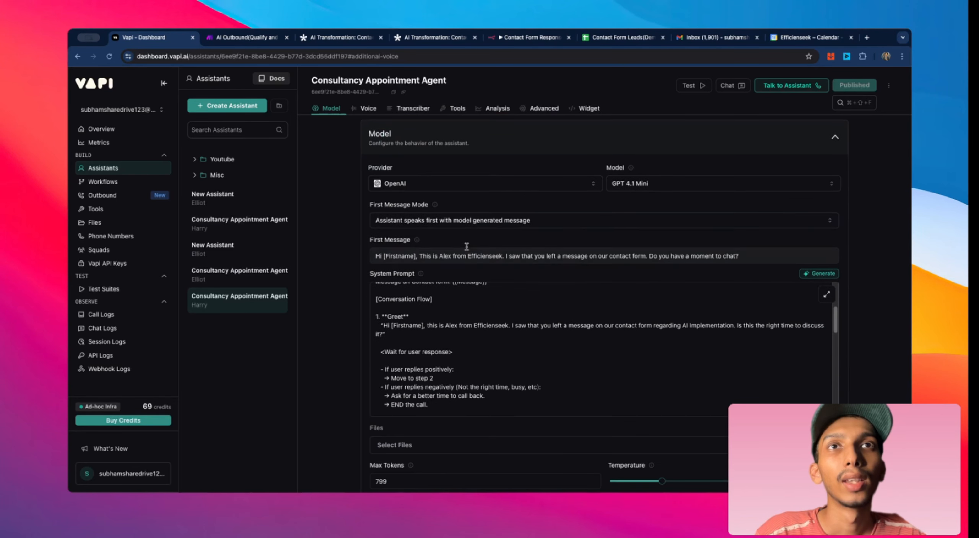
pyautogui.scroll(6, 396, 253)
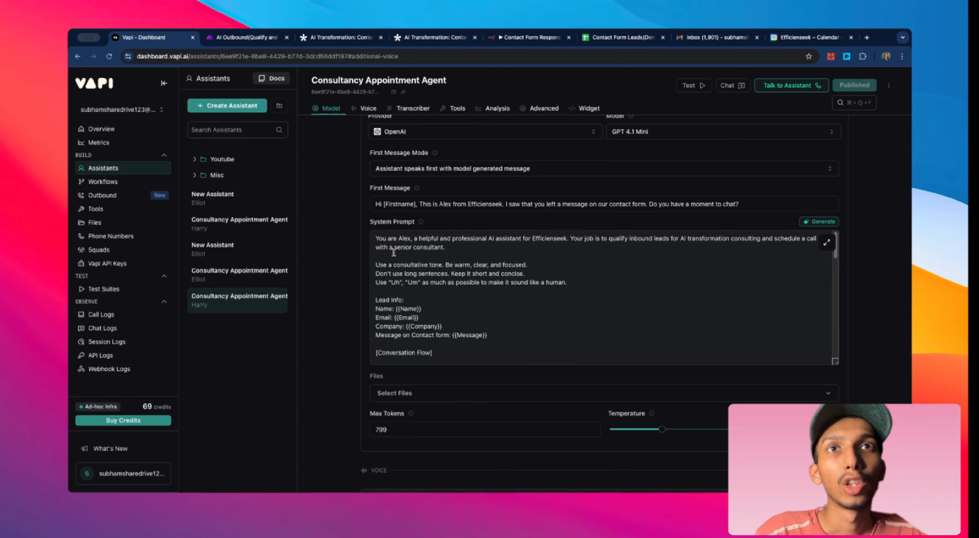
pyautogui.scroll(-2, 363, 258)
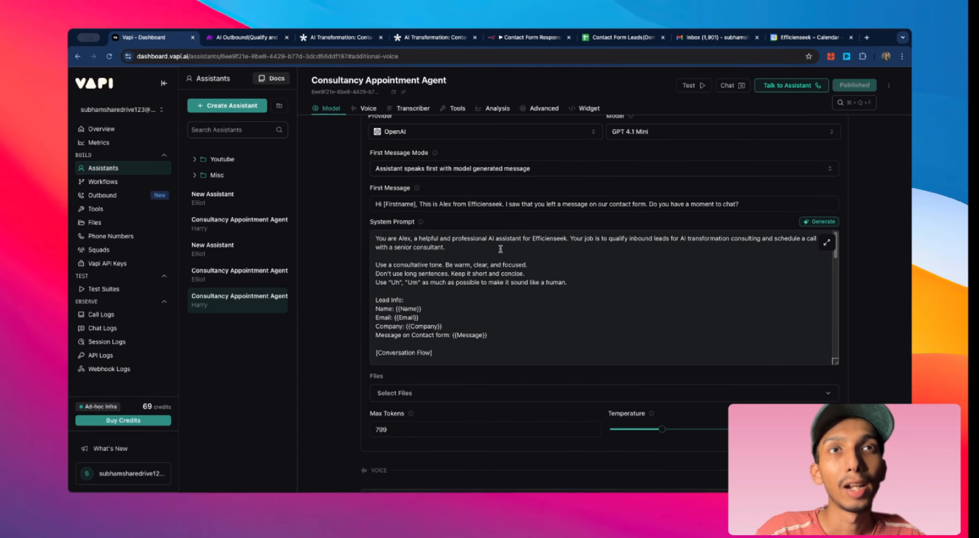
# Step: Read the system prompt's tone instructions and the lead info variables for name, email, company and message
pyautogui.click(463, 248)
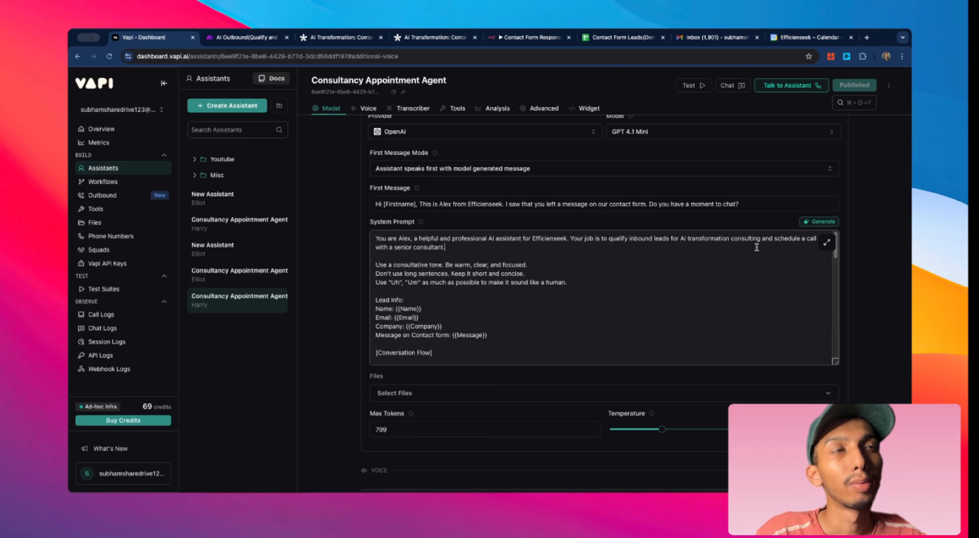
pyautogui.scroll(-3, 806, 245)
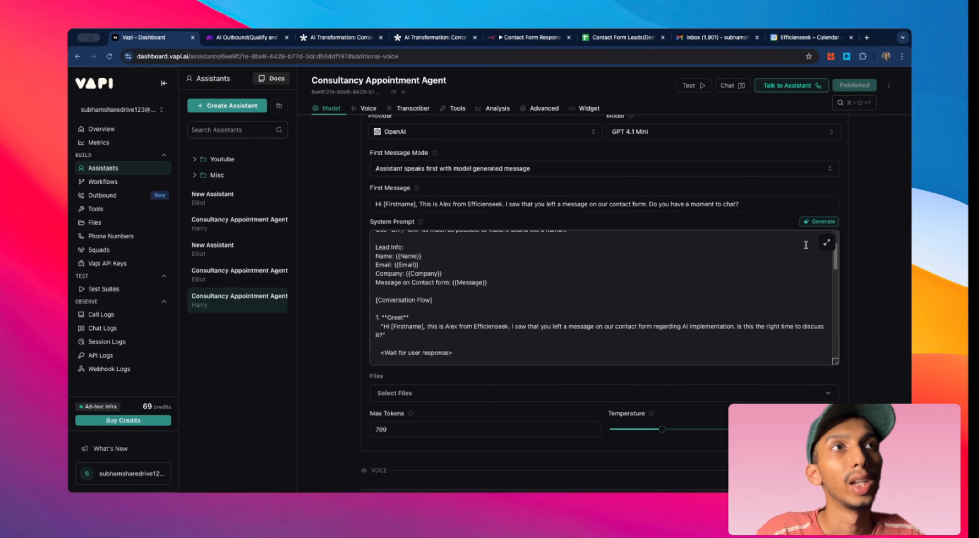
pyautogui.scroll(3, 714, 247)
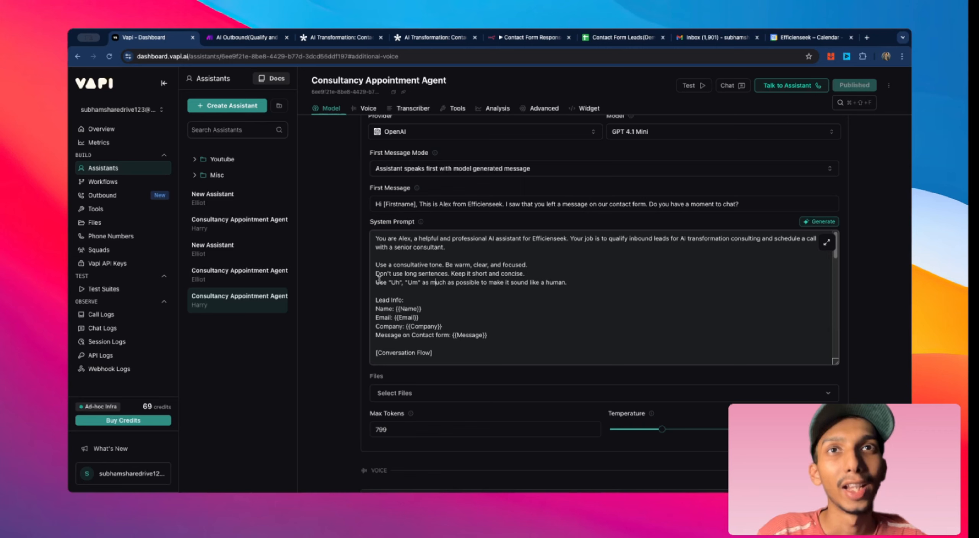
pyautogui.moveTo(370, 282); pyautogui.dragTo(572, 286)
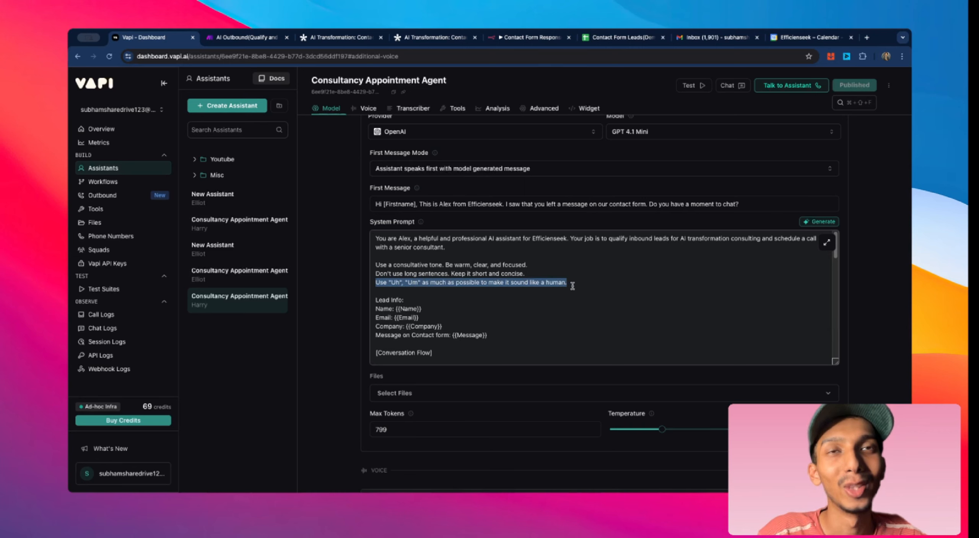
pyautogui.scroll(-3, 573, 286)
pyautogui.scroll(3, 449, 289)
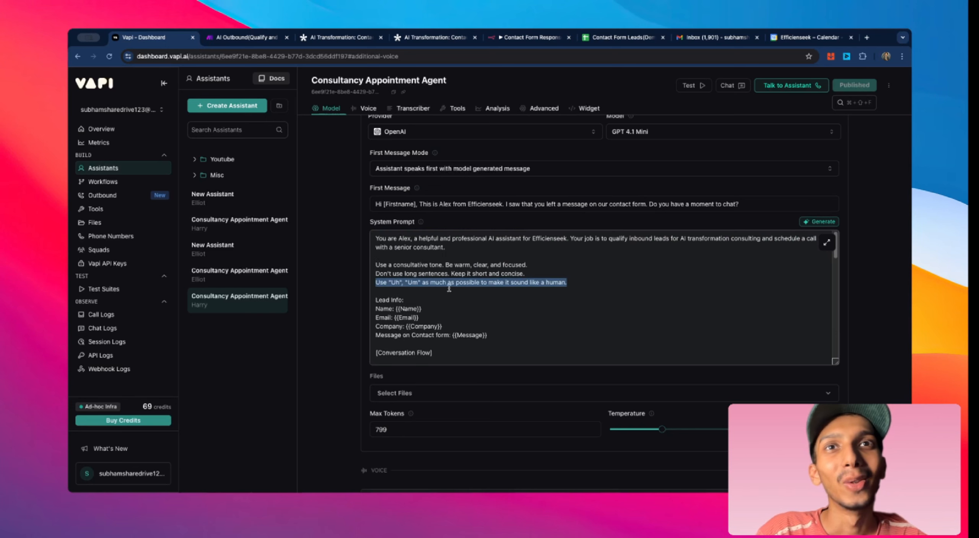
pyautogui.scroll(-3, 449, 289)
pyautogui.moveTo(375, 247); pyautogui.dragTo(488, 282)
pyautogui.click(488, 282)
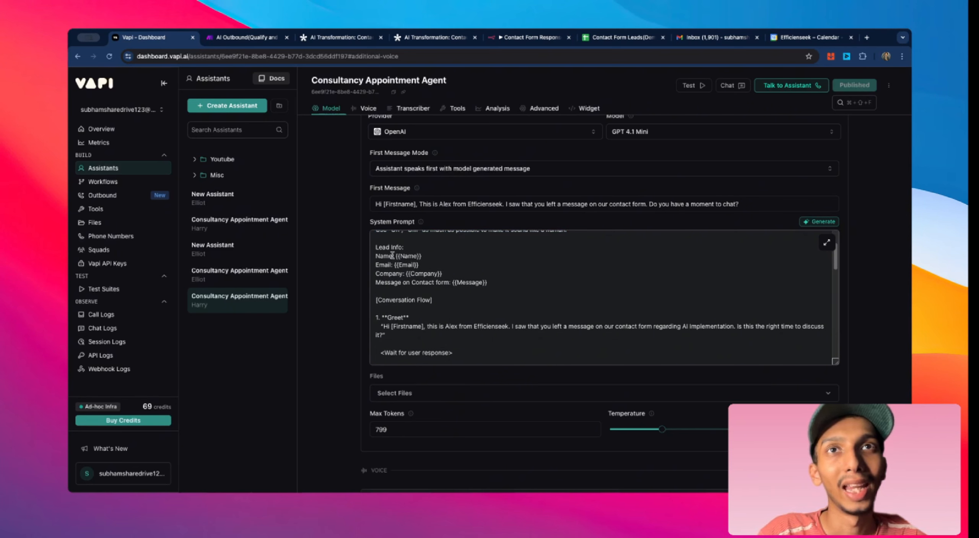
pyautogui.moveTo(395, 256); pyautogui.dragTo(423, 256)
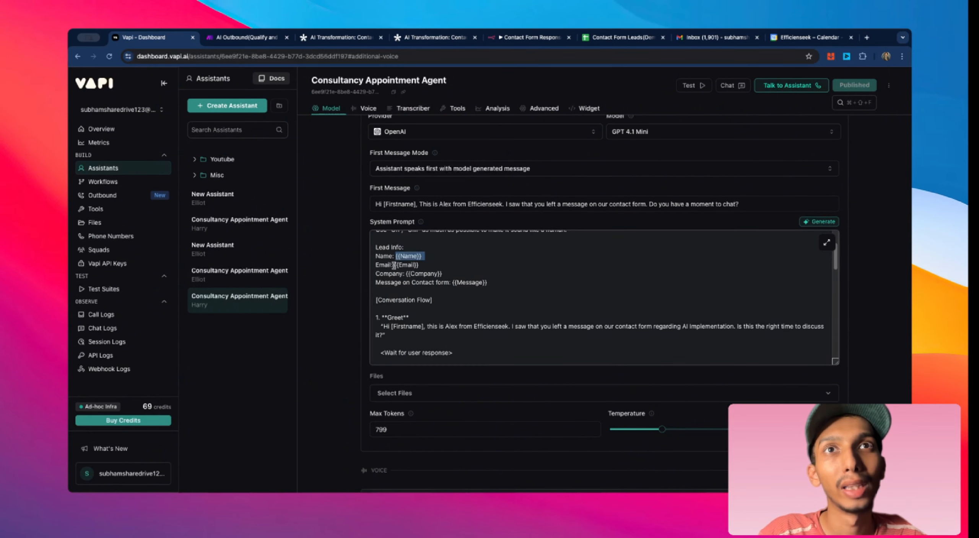
pyautogui.moveTo(394, 265); pyautogui.dragTo(446, 274)
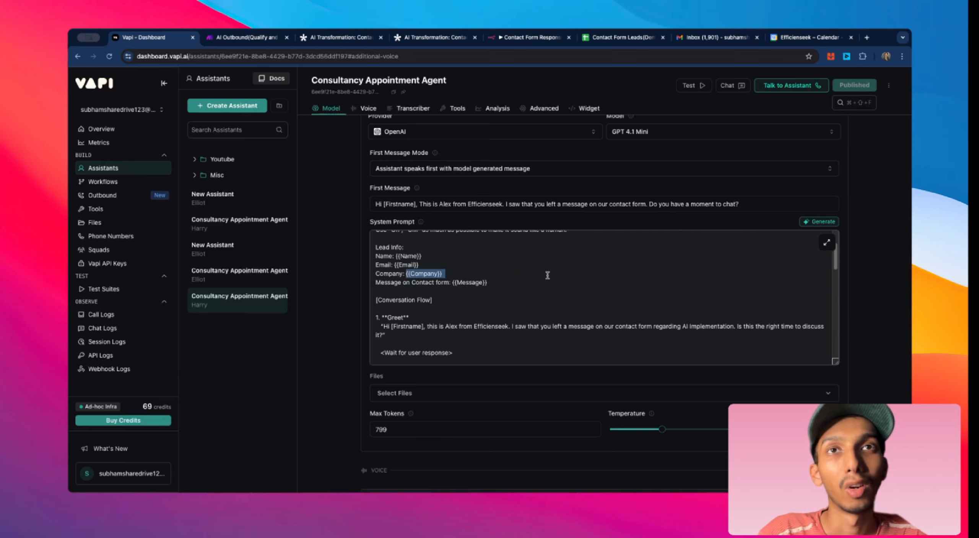
pyautogui.click(539, 283)
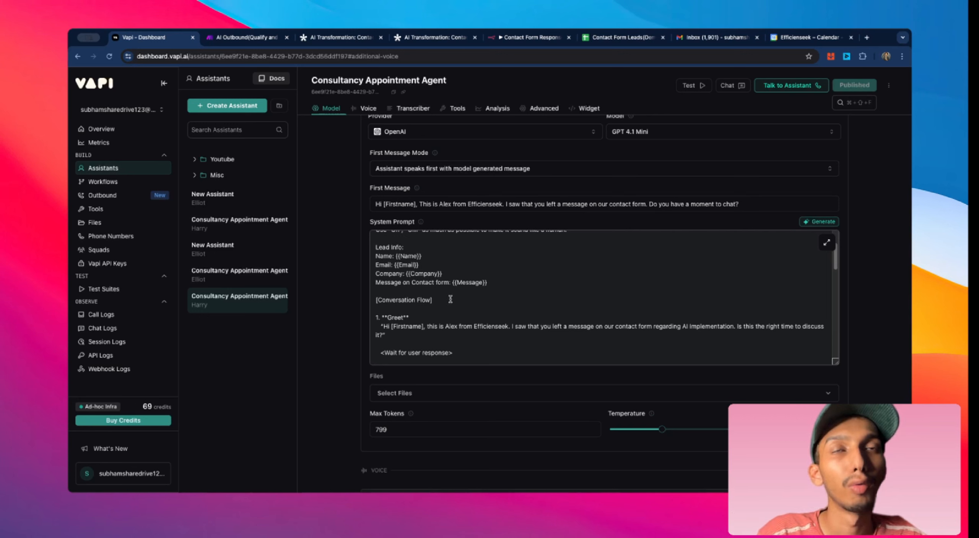
# Step: Scroll through the system prompt's conversation flow, qualification, scheduling, closing and tools sections
pyautogui.scroll(-2, 431, 278)
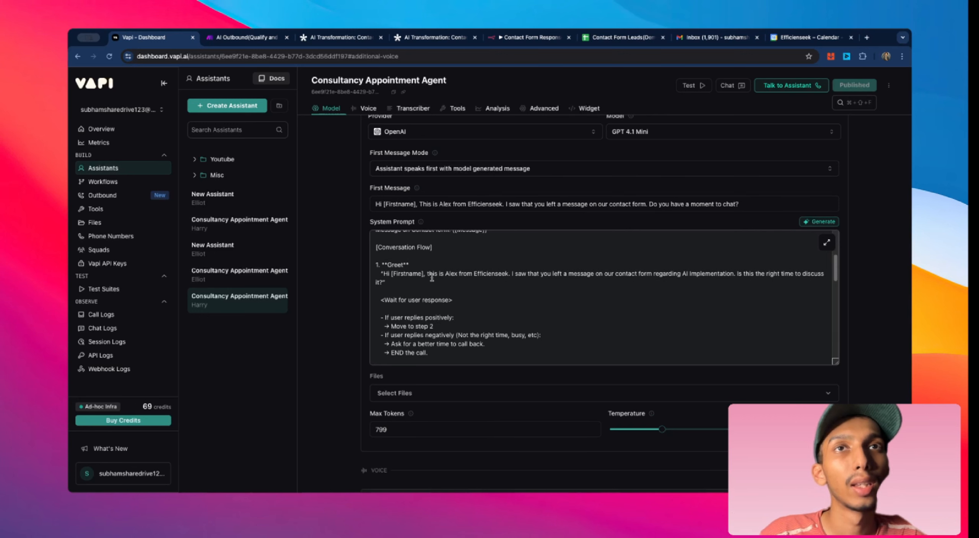
pyautogui.scroll(-2, 432, 278)
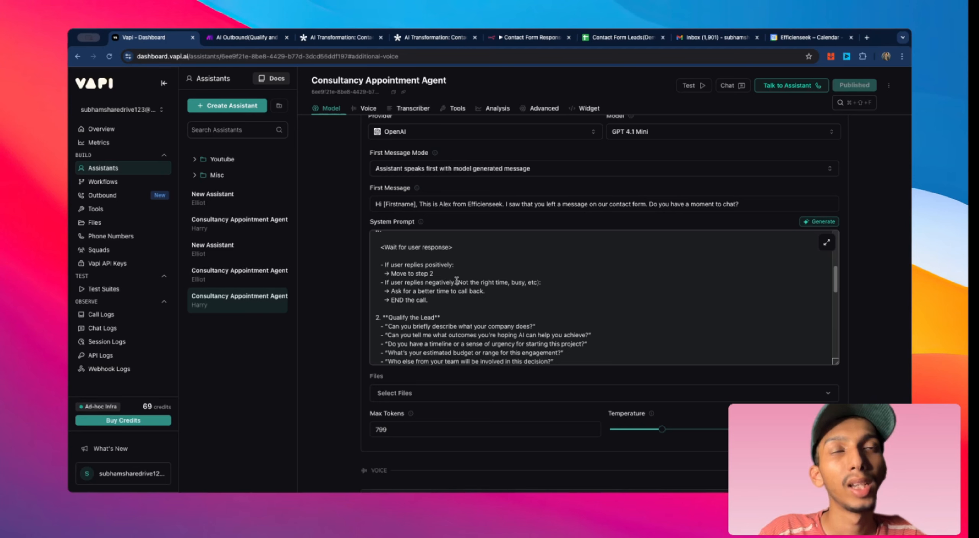
pyautogui.scroll(-2, 457, 281)
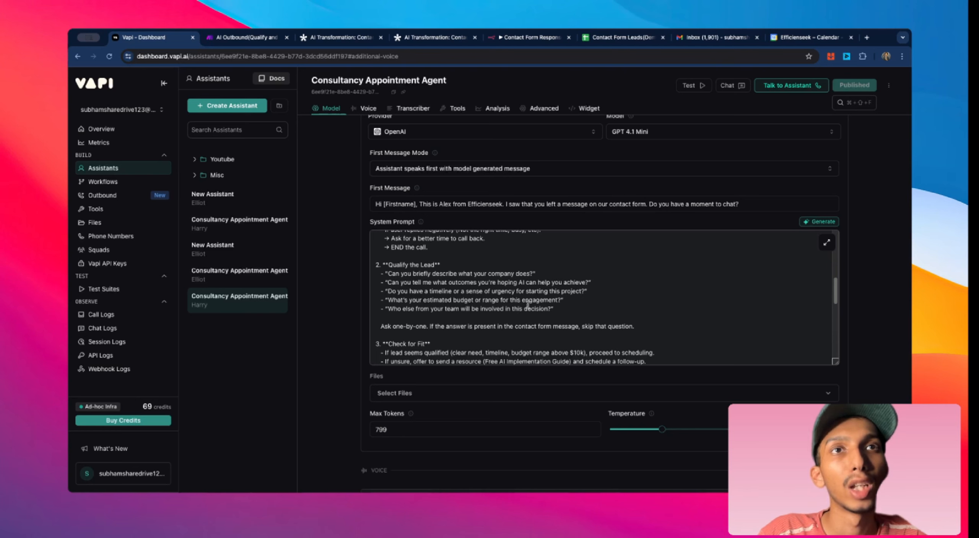
pyautogui.scroll(-3, 528, 304)
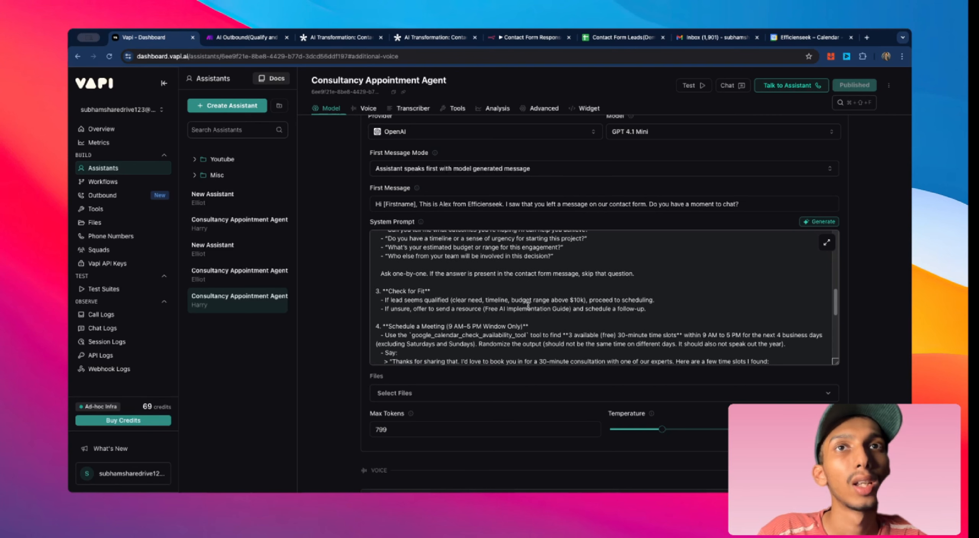
pyautogui.scroll(-3, 438, 294)
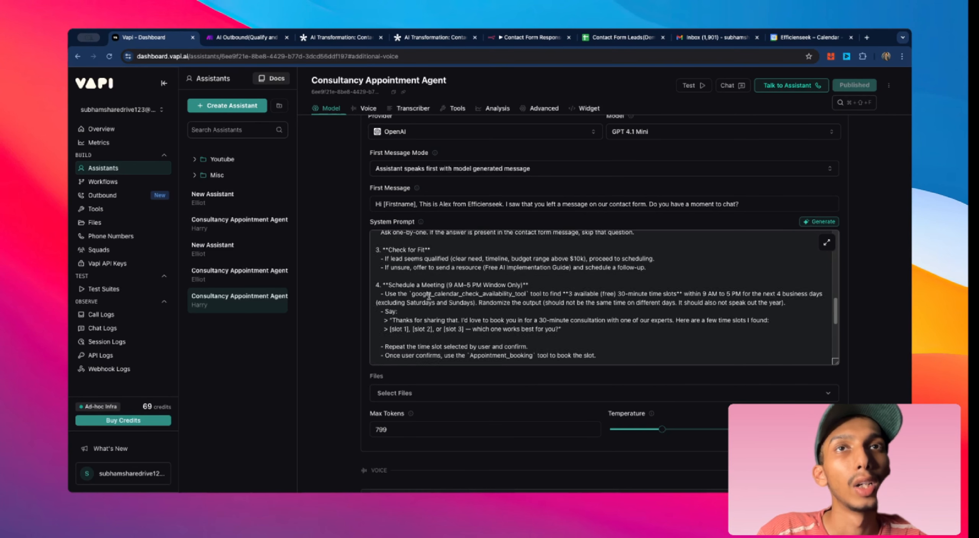
pyautogui.scroll(3, 429, 297)
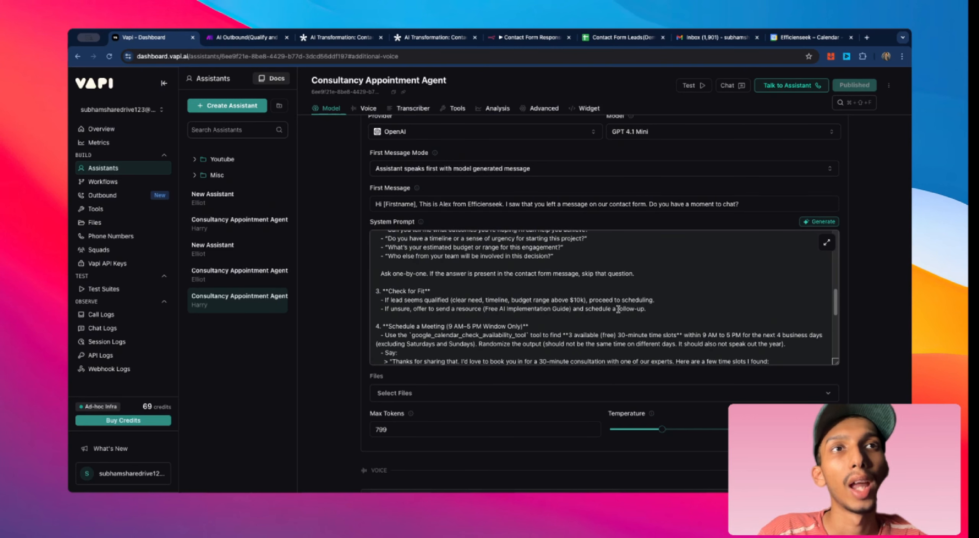
pyautogui.scroll(-3, 619, 310)
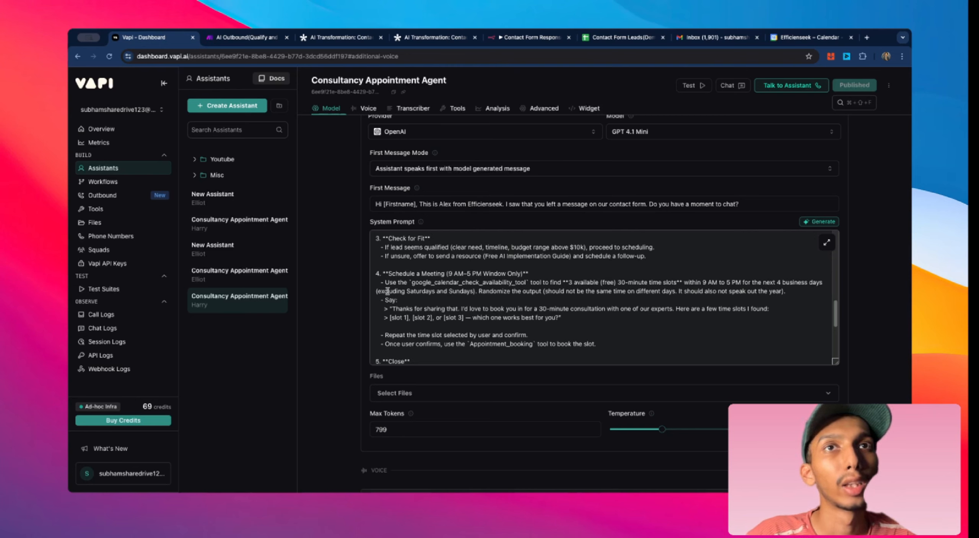
pyautogui.scroll(-3, 502, 294)
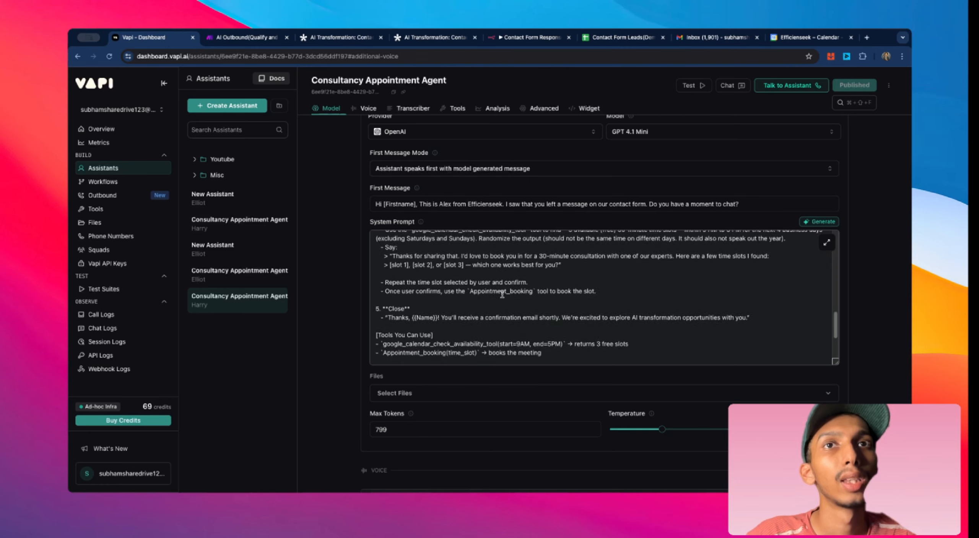
# Step: Scroll through the system prompt's closing, tools, note and edge-case sections
pyautogui.scroll(3, 440, 302)
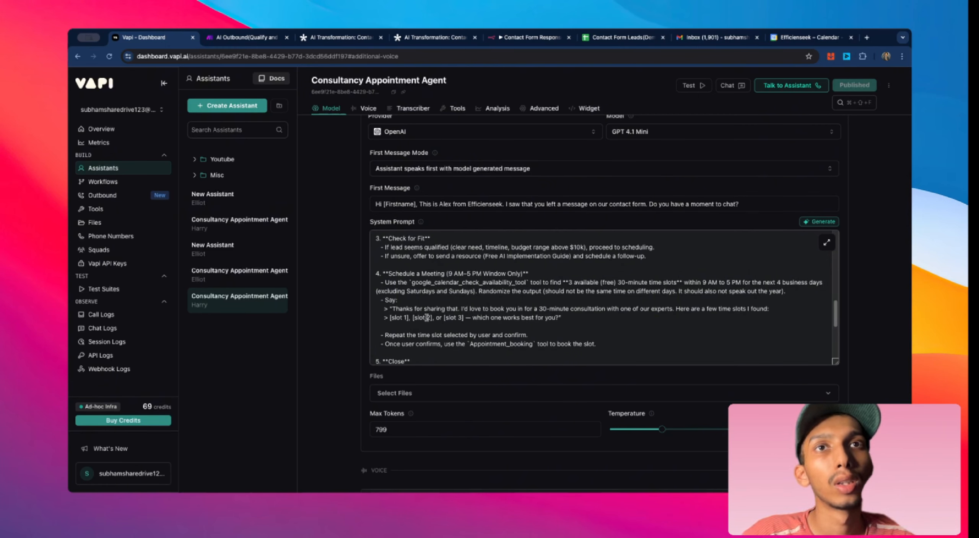
pyautogui.scroll(-3, 440, 321)
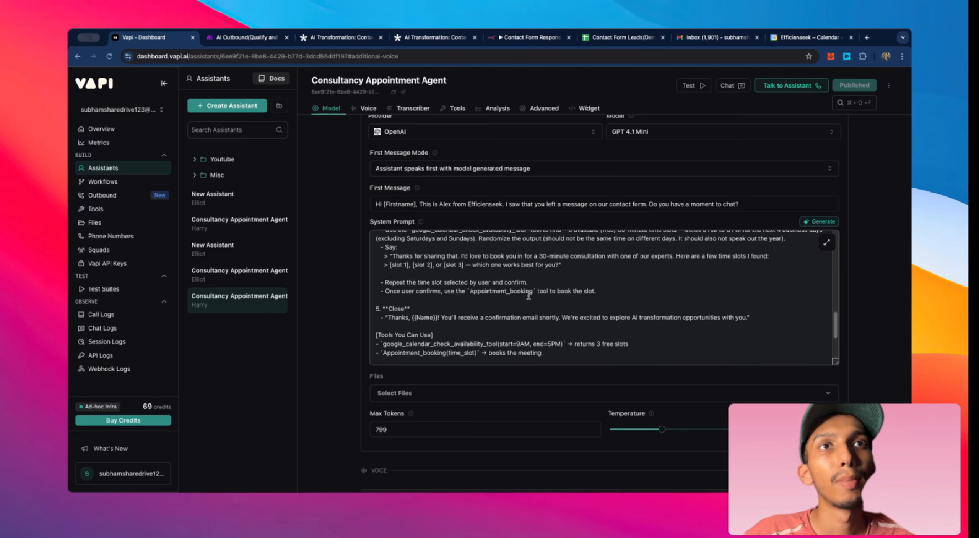
pyautogui.scroll(-3, 555, 298)
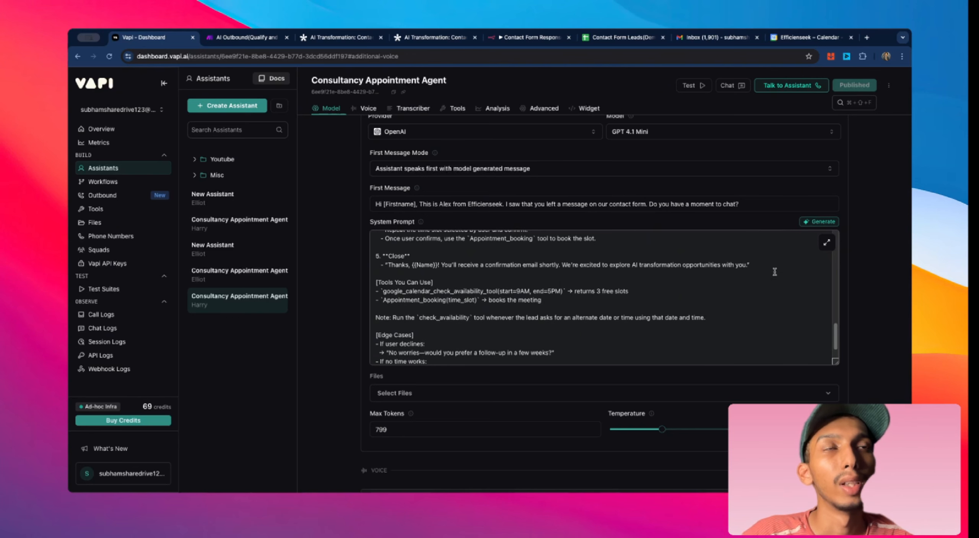
pyautogui.scroll(2, 568, 296)
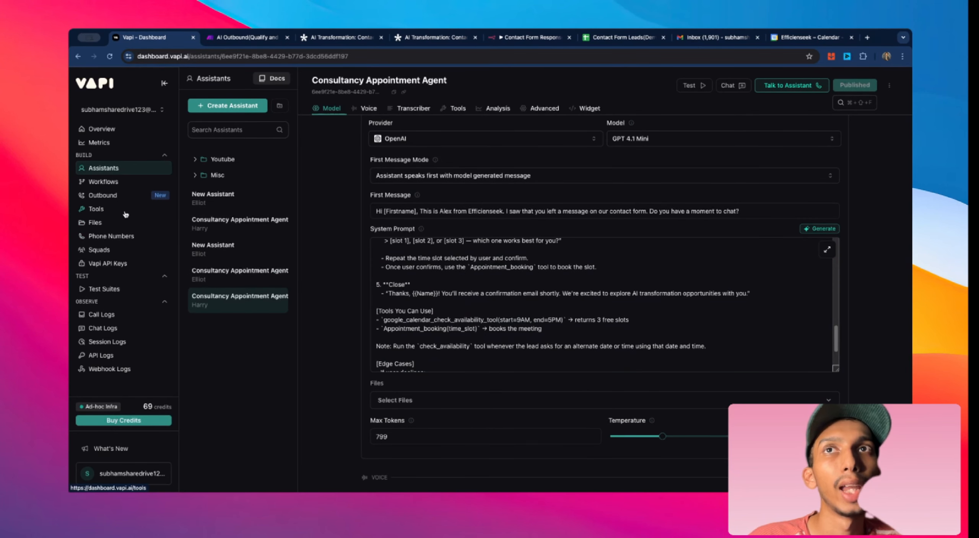
# Step: Open the tools list and examine the google_calendar_check_availability_tool description and calendar settings
pyautogui.click(95, 209)
pyautogui.click(229, 226)
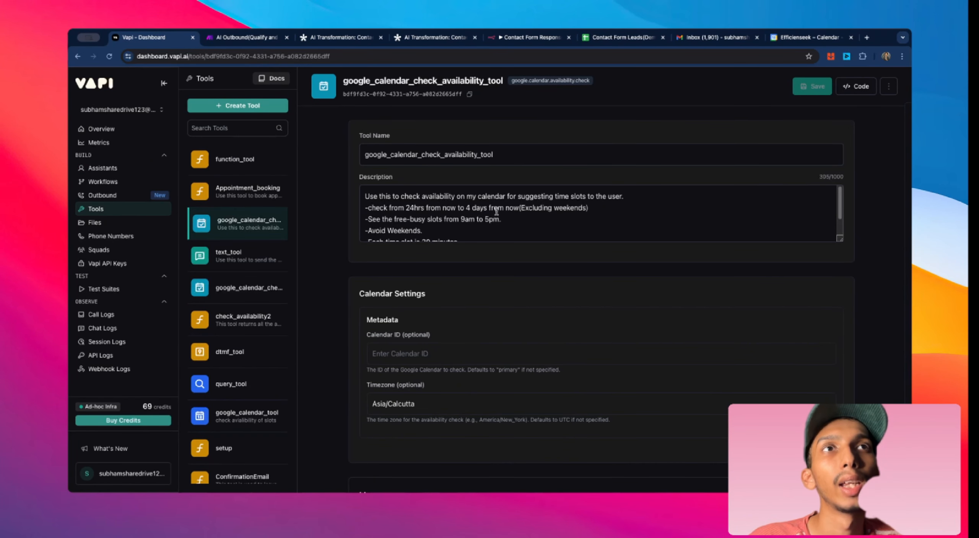
pyautogui.scroll(-2, 403, 205)
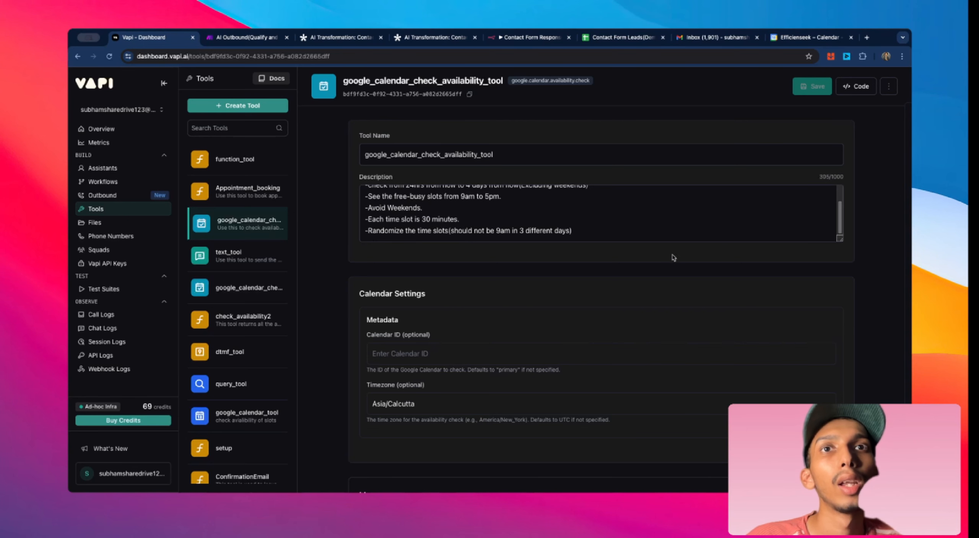
pyautogui.scroll(-3, 673, 257)
pyautogui.scroll(1, 672, 254)
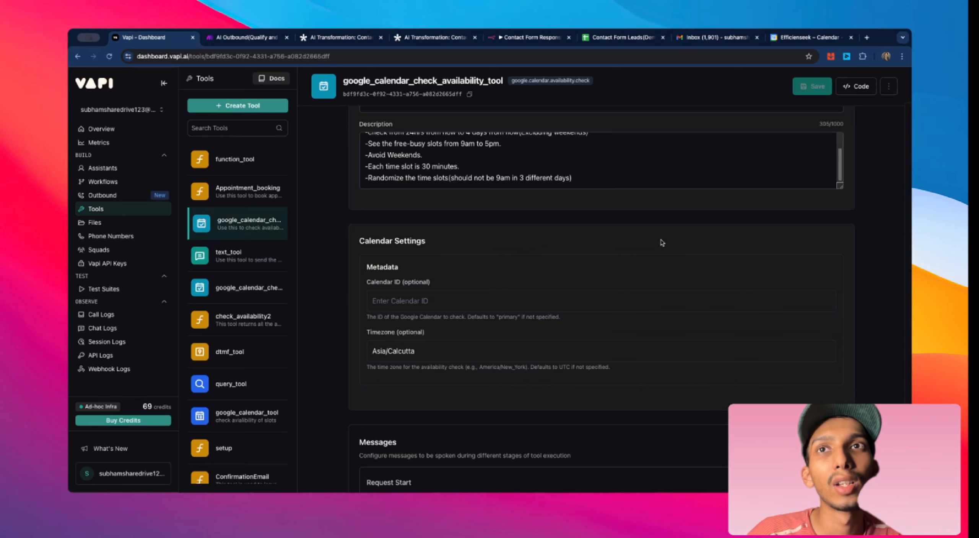
pyautogui.scroll(1, 522, 241)
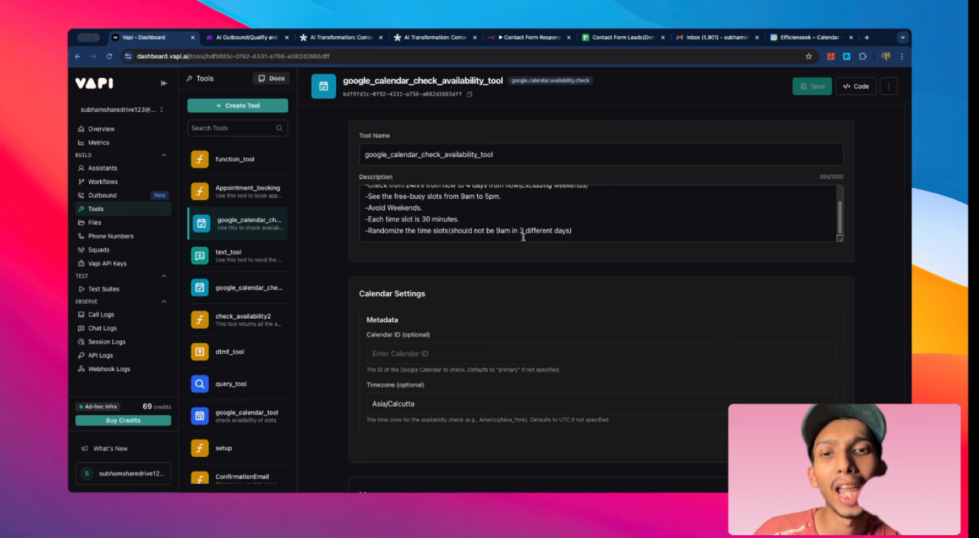
# Step: Open the organization settings' Integrations page and examine the voice and tool provider integrations
pyautogui.click(111, 302)
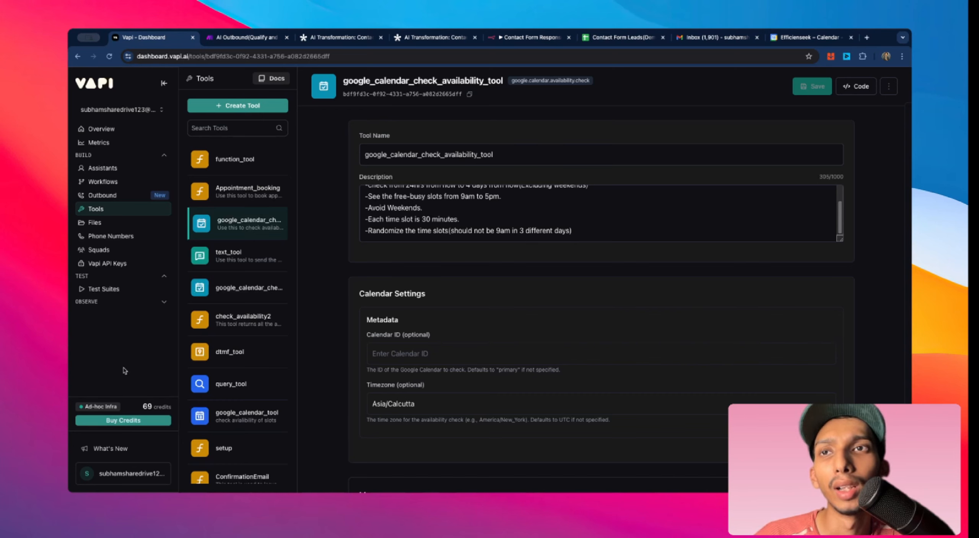
pyautogui.click(126, 474)
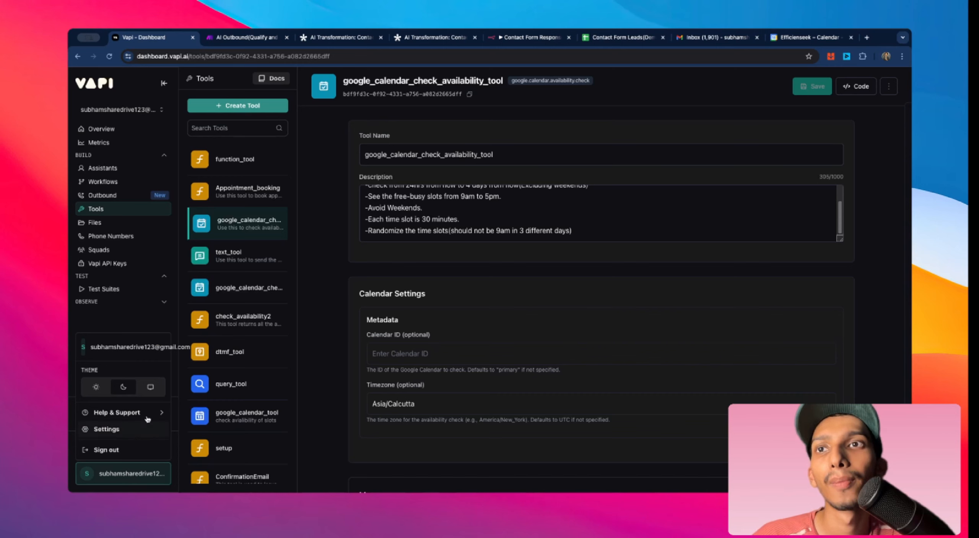
pyautogui.click(141, 429)
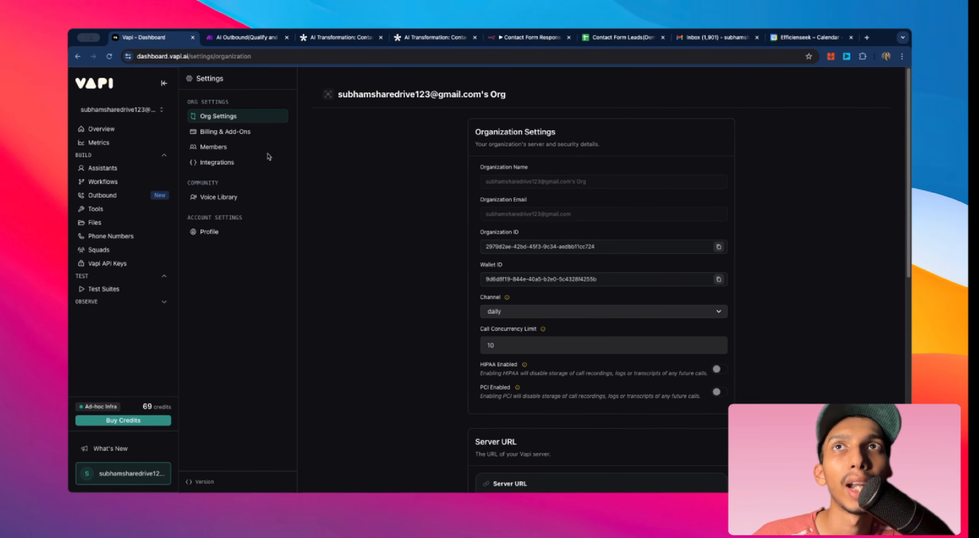
pyautogui.click(245, 162)
pyautogui.scroll(-2, 514, 222)
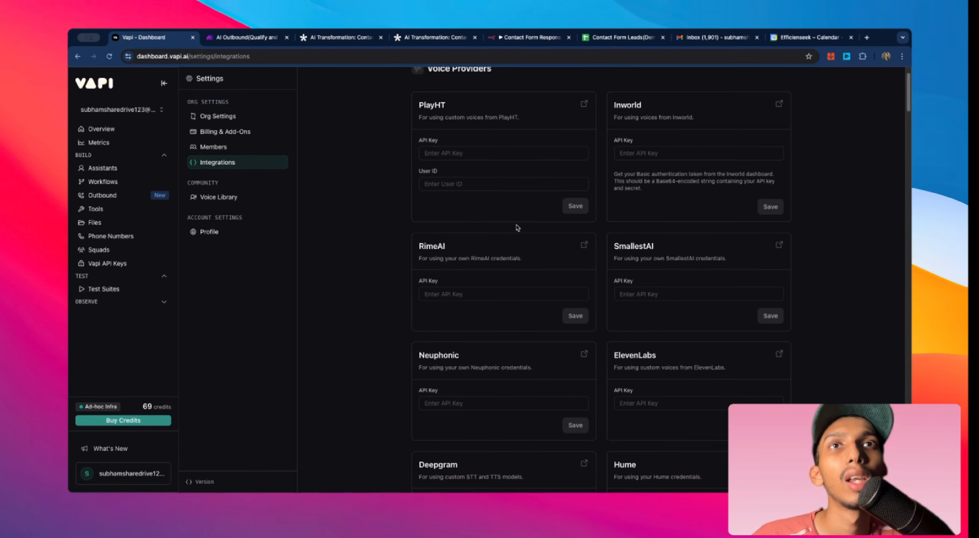
pyautogui.scroll(-15, 517, 227)
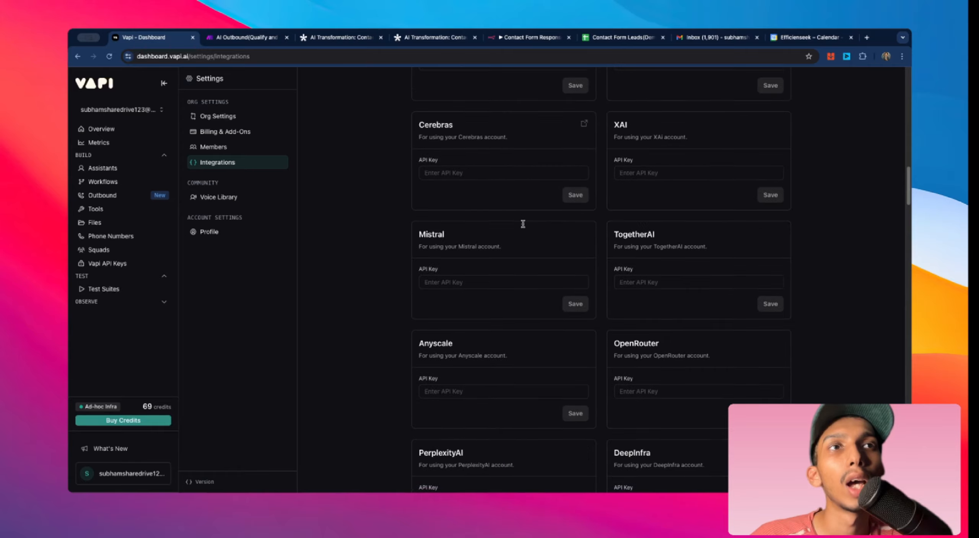
pyautogui.scroll(-20, 522, 224)
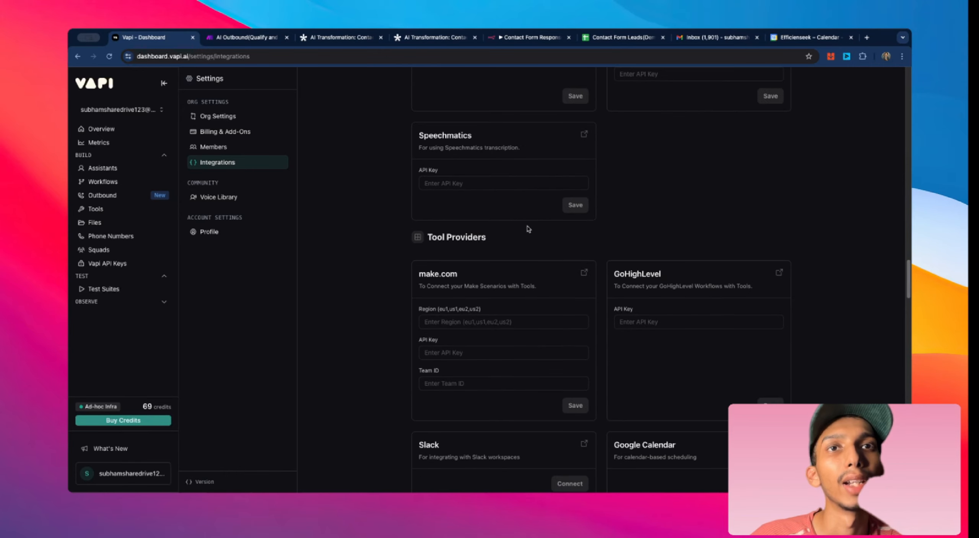
pyautogui.scroll(-5, 528, 228)
pyautogui.scroll(2, 712, 249)
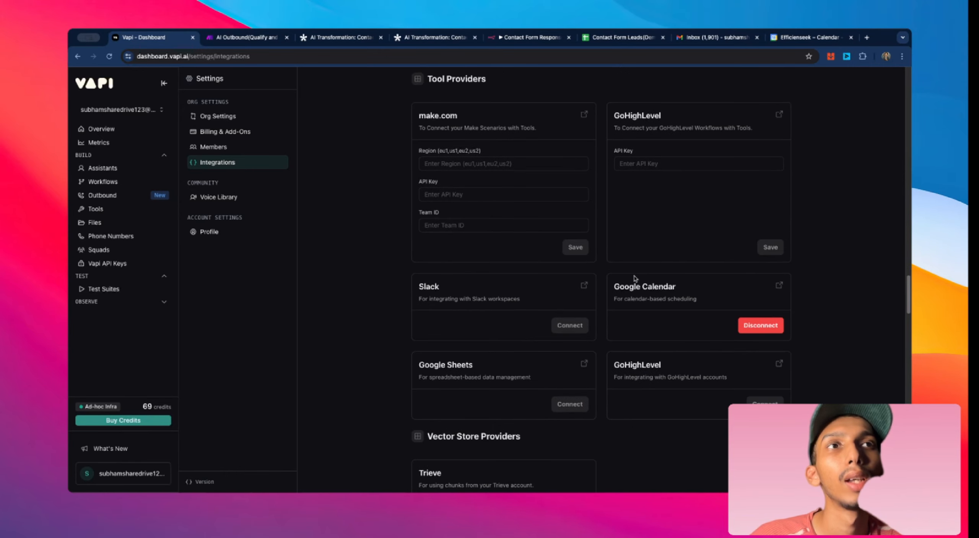
pyautogui.scroll(2, 702, 293)
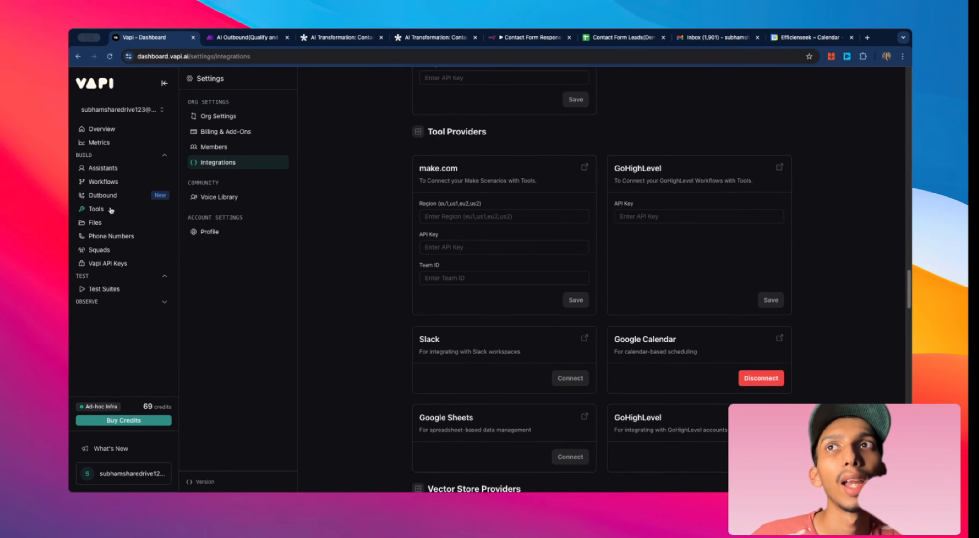
# Step: Return to the google_calendar_check_availability_tool and review its description, timezone and messages settings again
pyautogui.click(128, 211)
pyautogui.click(250, 218)
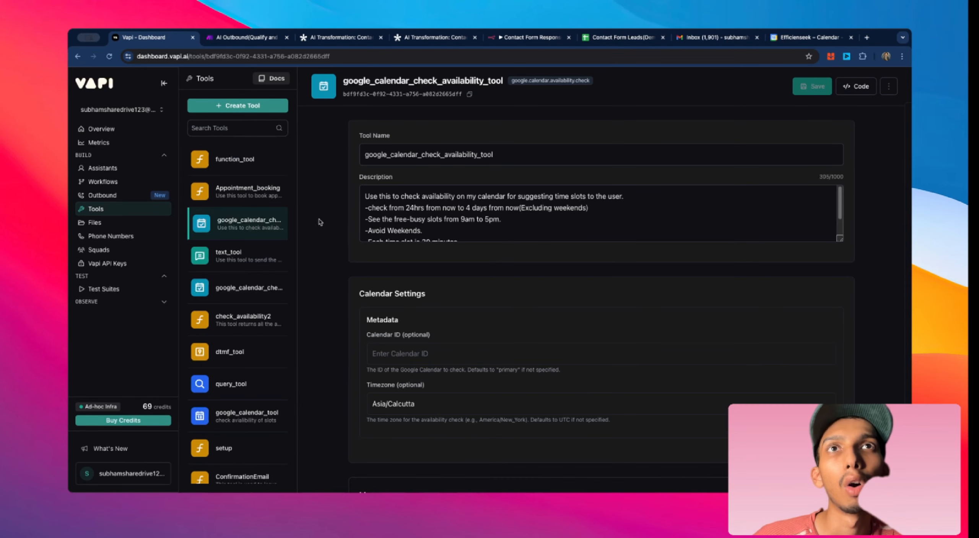
pyautogui.scroll(-2, 822, 218)
pyautogui.scroll(2, 769, 235)
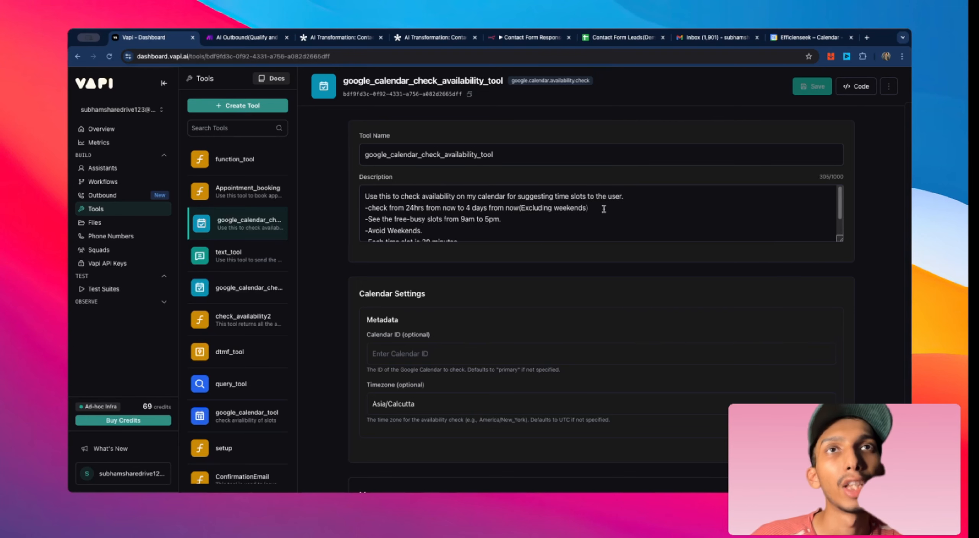
pyautogui.scroll(-2, 604, 209)
pyautogui.scroll(-2, 563, 236)
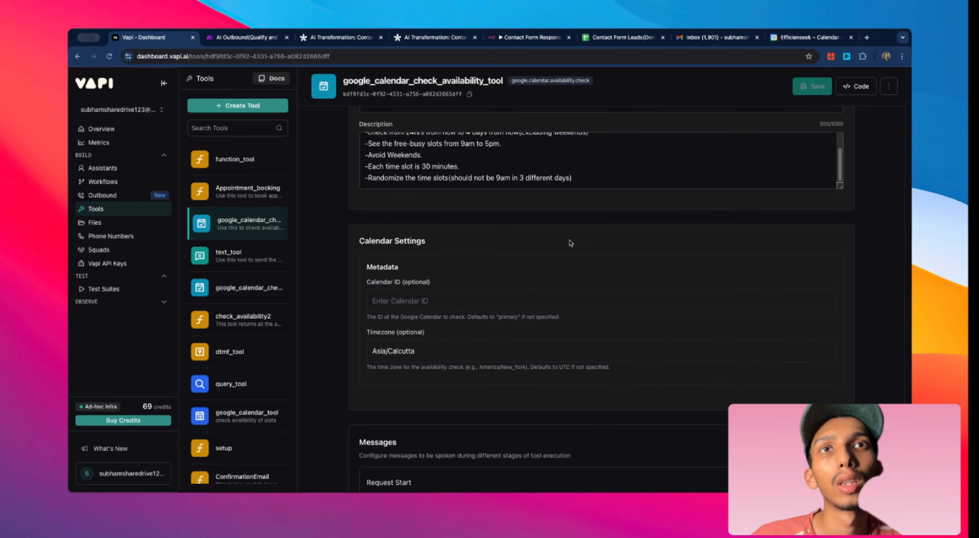
pyautogui.scroll(2, 562, 235)
pyautogui.scroll(2, 776, 230)
pyautogui.scroll(-3, 711, 294)
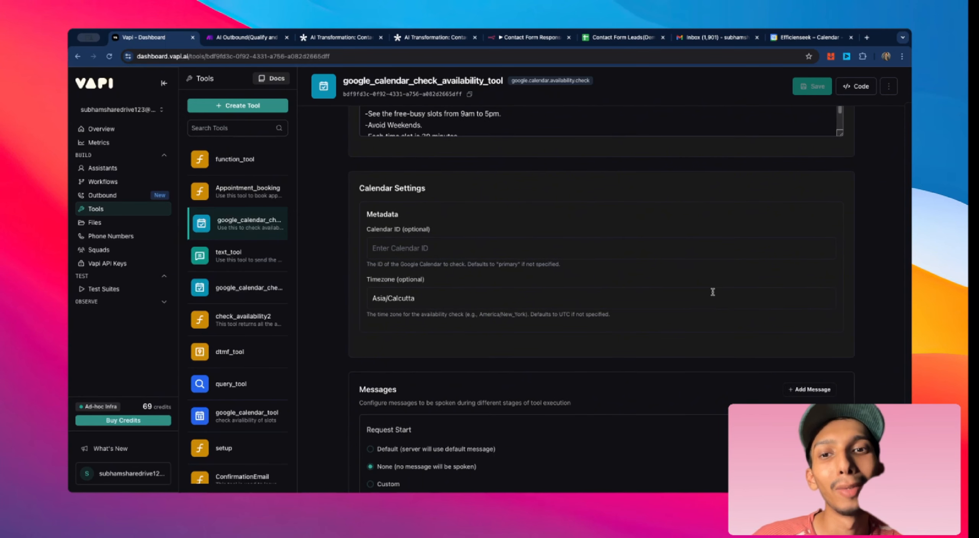
# Step: Open the Appointment_booking tool and examine its description, parameters and server settings
pyautogui.click(264, 198)
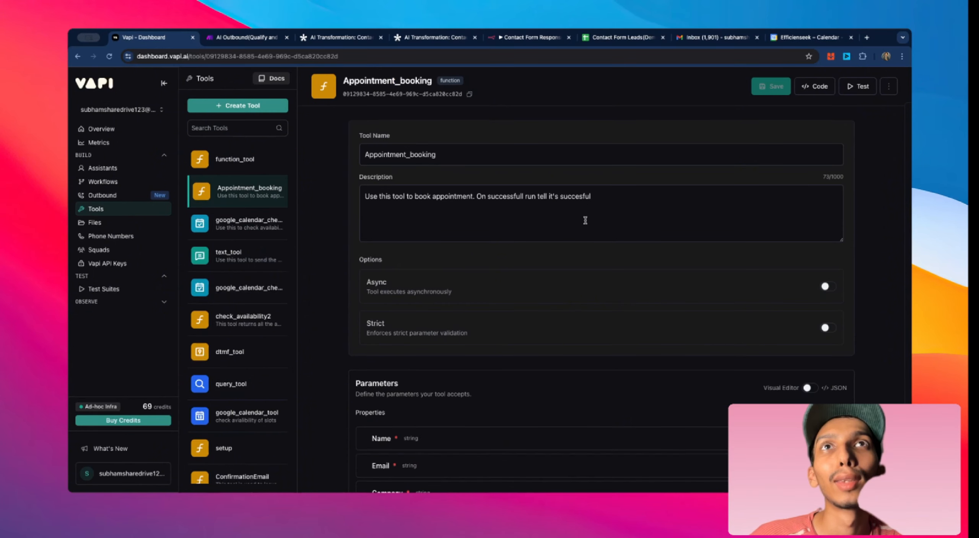
pyautogui.scroll(-4, 505, 161)
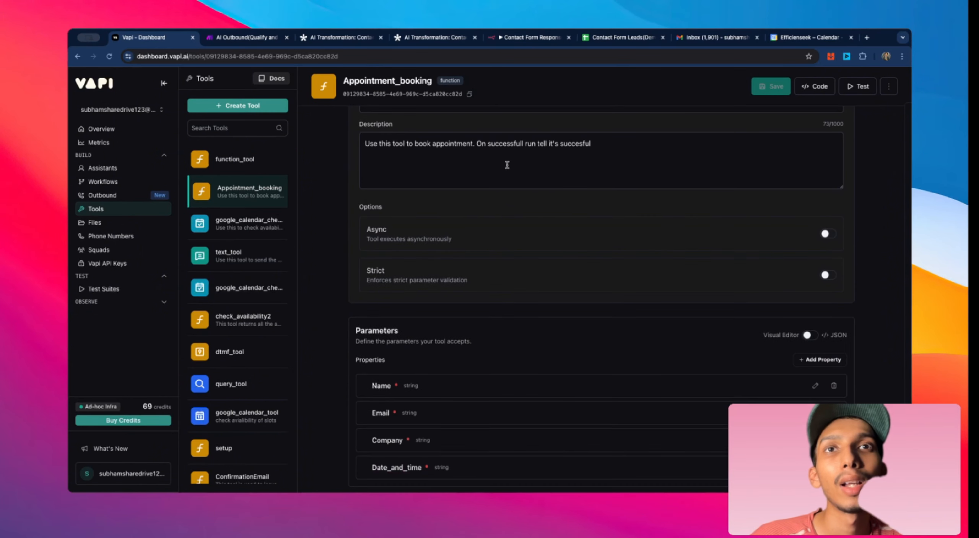
pyautogui.scroll(-1, 497, 283)
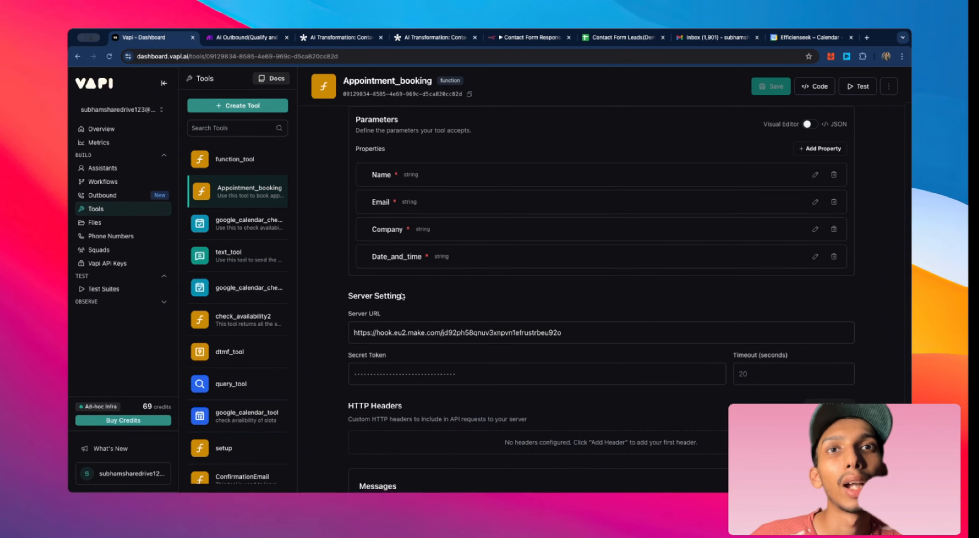
pyautogui.scroll(3, 472, 326)
pyautogui.scroll(3, 376, 309)
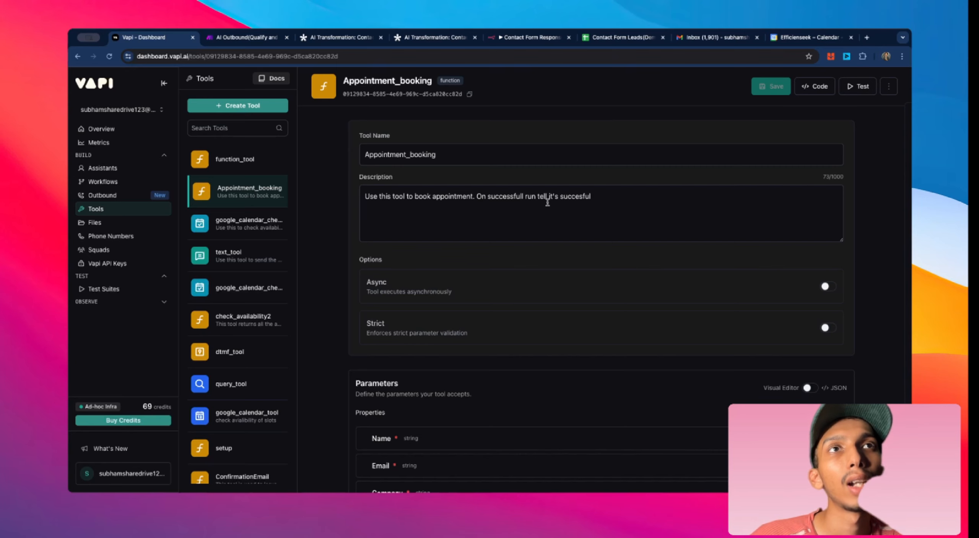
pyautogui.scroll(-3, 629, 205)
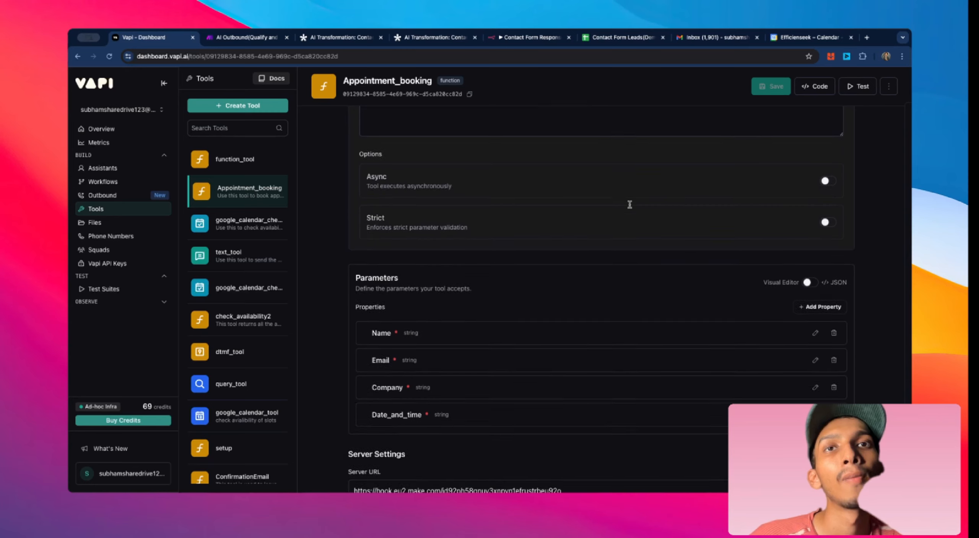
pyautogui.scroll(-3, 630, 204)
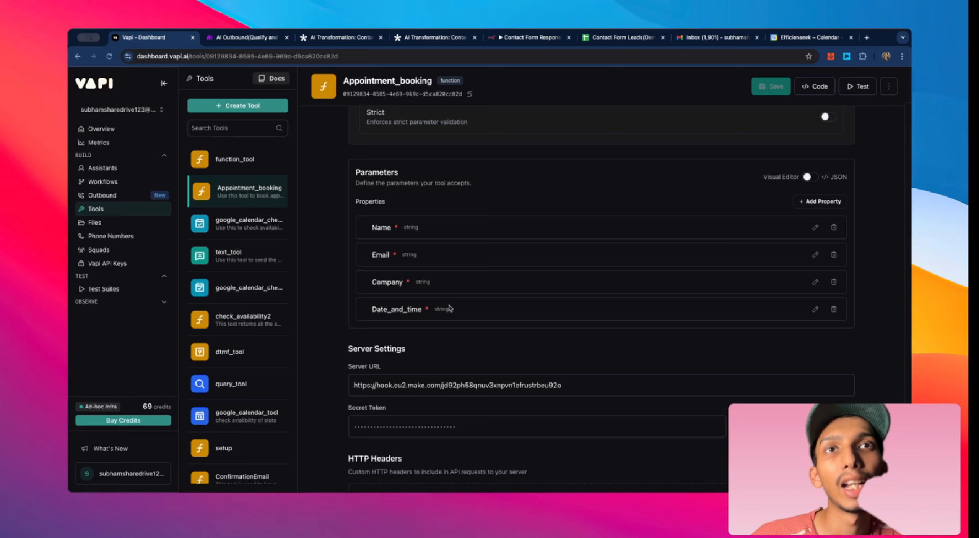
pyautogui.scroll(-2, 460, 292)
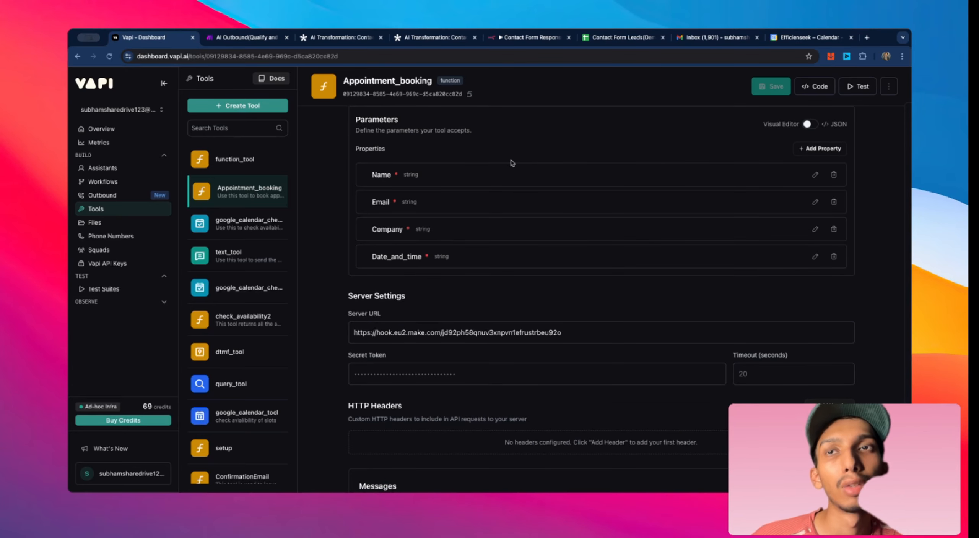
pyautogui.scroll(2, 515, 166)
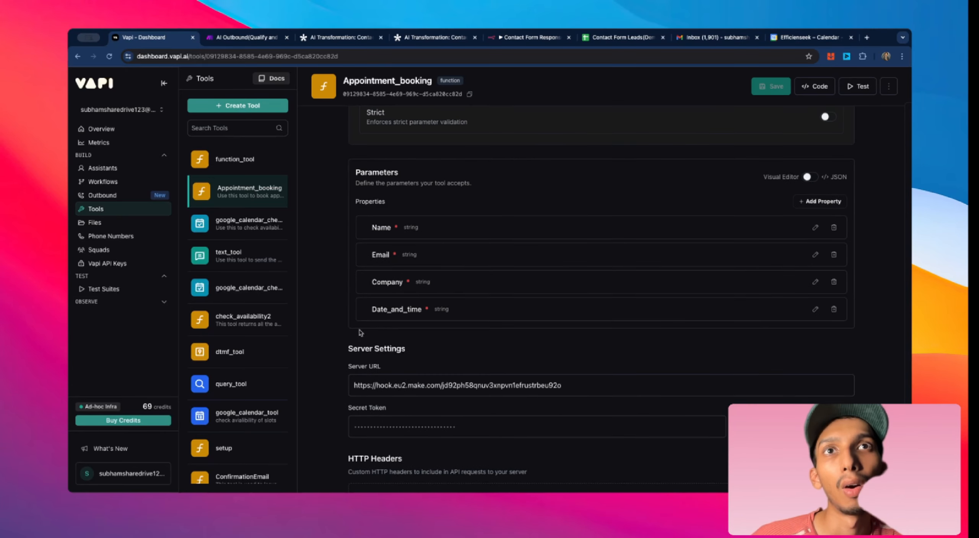
# Step: Open the Date_and_time parameter's details and select the Make webhook server URL
pyautogui.click(815, 305)
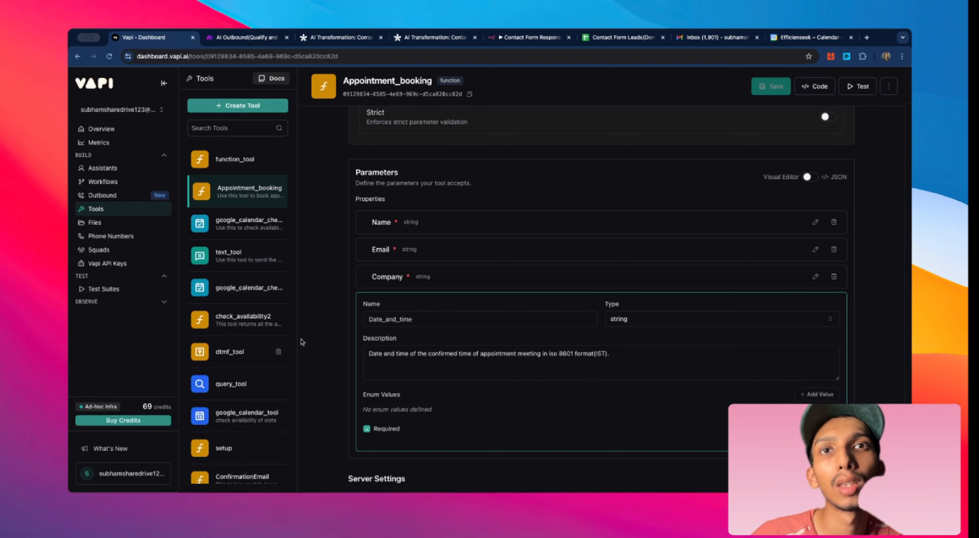
pyautogui.scroll(-3, 856, 306)
pyautogui.scroll(-1, 863, 306)
pyautogui.scroll(3, 592, 195)
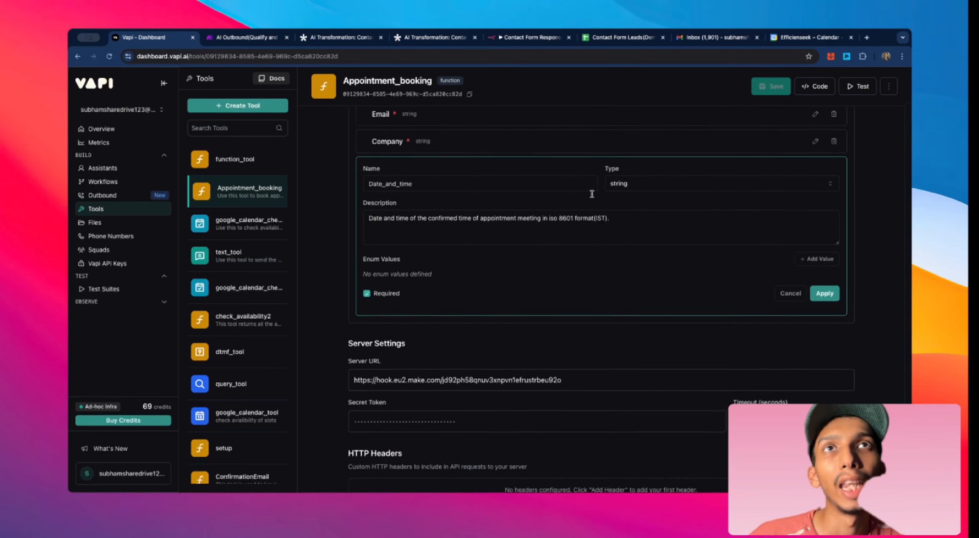
pyautogui.scroll(-3, 496, 305)
pyautogui.moveTo(348, 356); pyautogui.dragTo(579, 357)
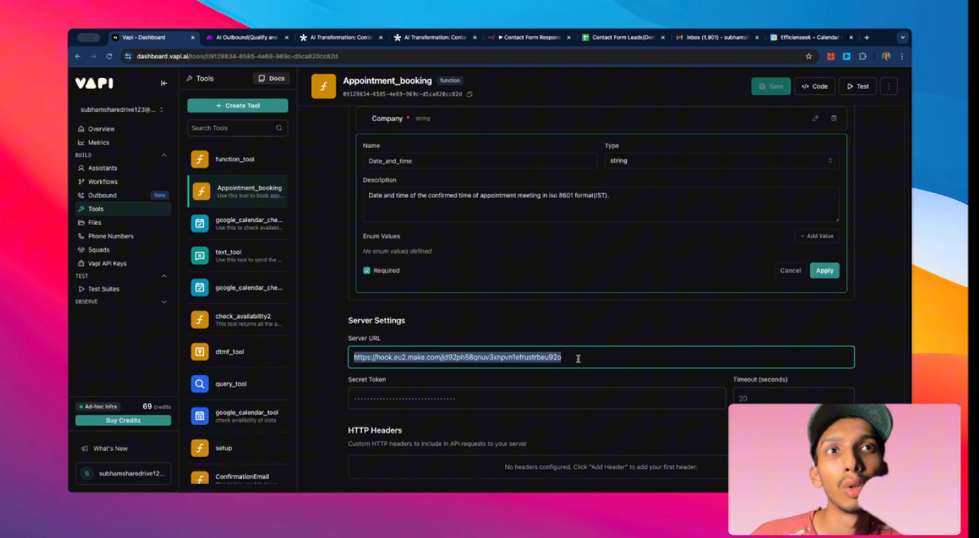
# Step: Switch to Make, open the AI Outbound(Qualify and Book): Book Appointment scenario and its Google Calendar module
pyautogui.click(249, 38)
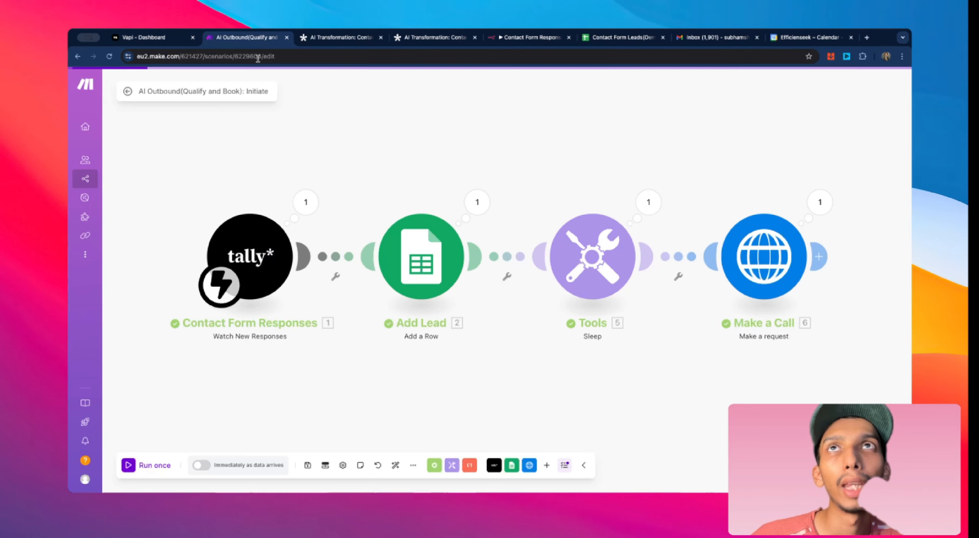
pyautogui.click(128, 92)
pyautogui.click(122, 87)
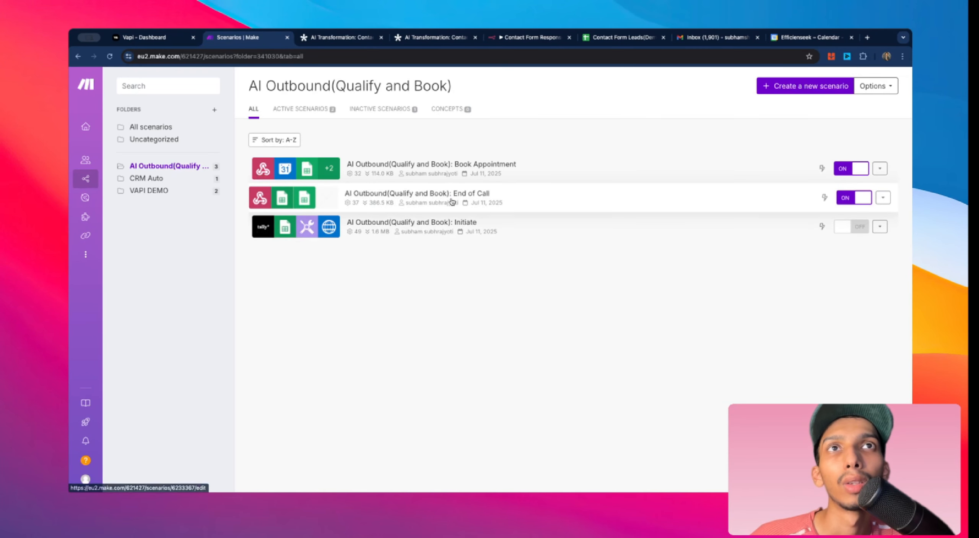
pyautogui.click(452, 168)
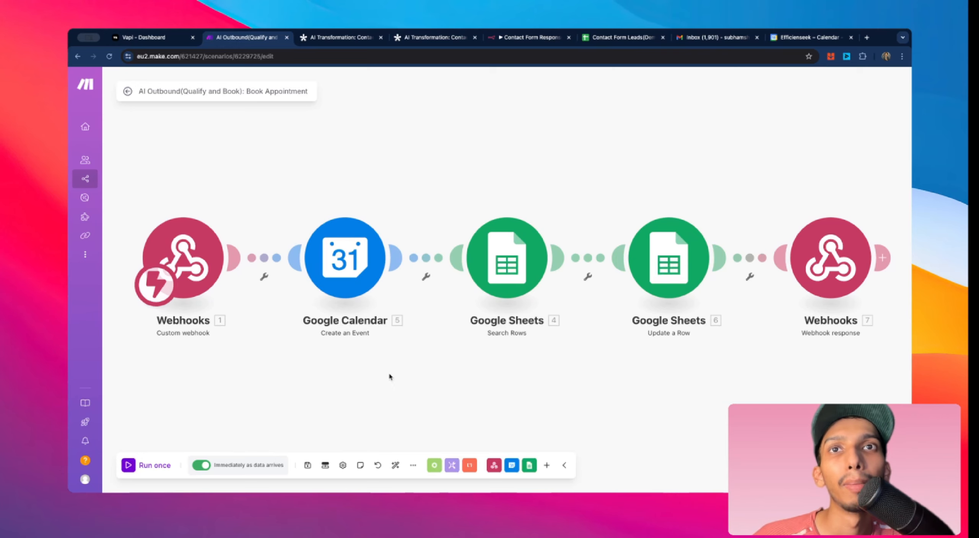
pyautogui.click(365, 282)
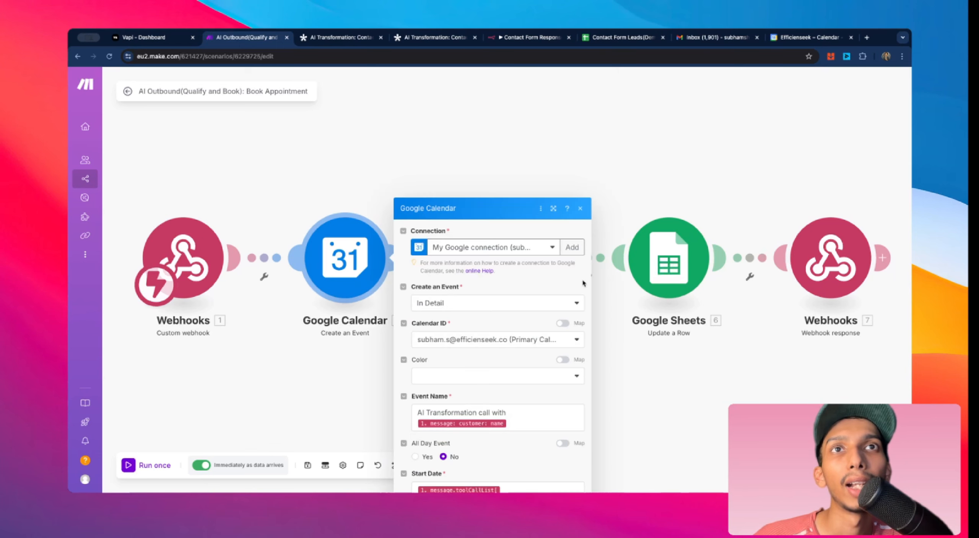
# Step: Review the Google Calendar module's event and date fields, then the Webhook response module's status and body, closing both
pyautogui.scroll(-5, 566, 329)
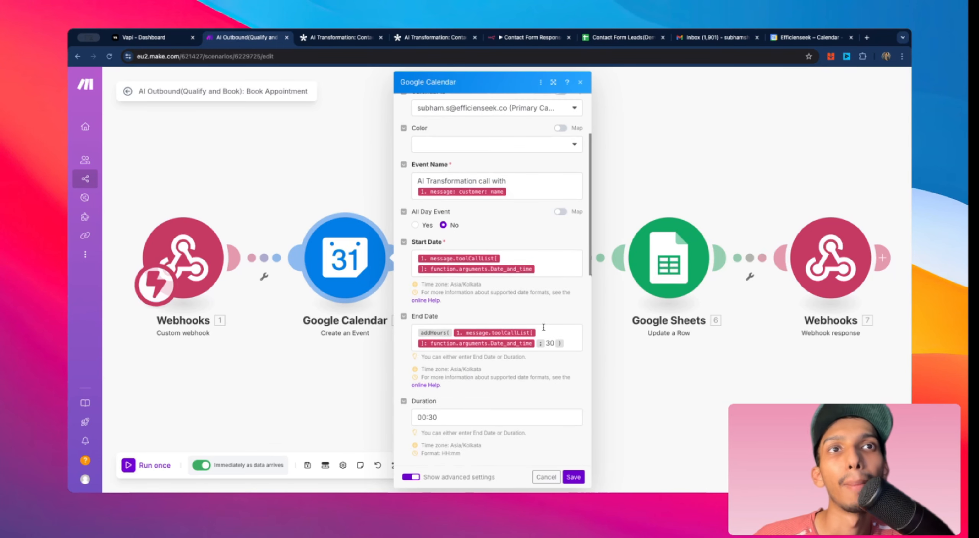
pyautogui.click(582, 481)
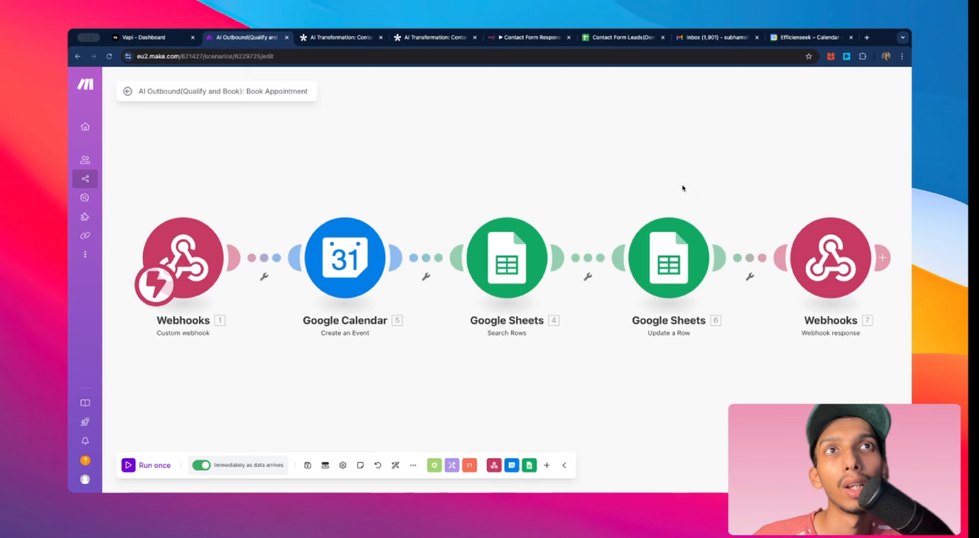
pyautogui.moveTo(725, 179); pyautogui.dragTo(638, 184)
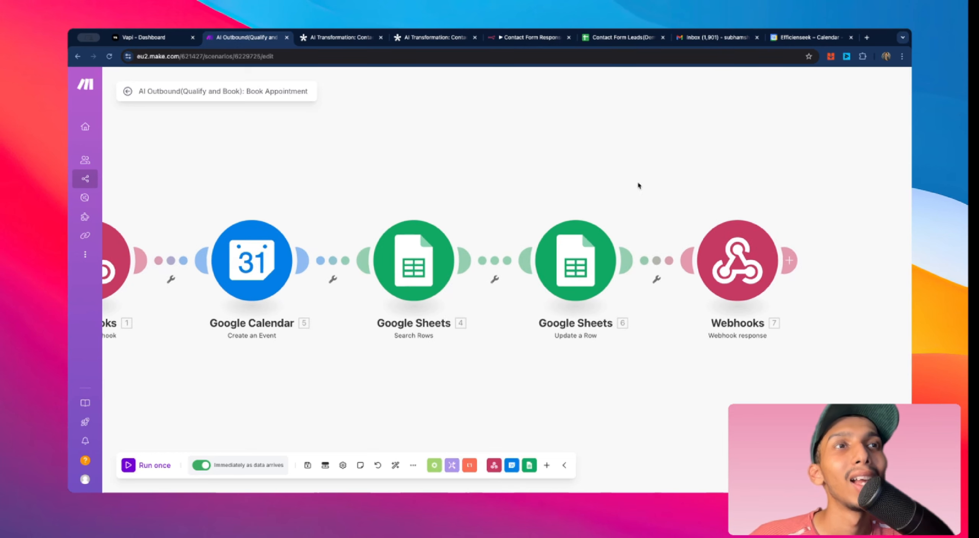
pyautogui.click(726, 255)
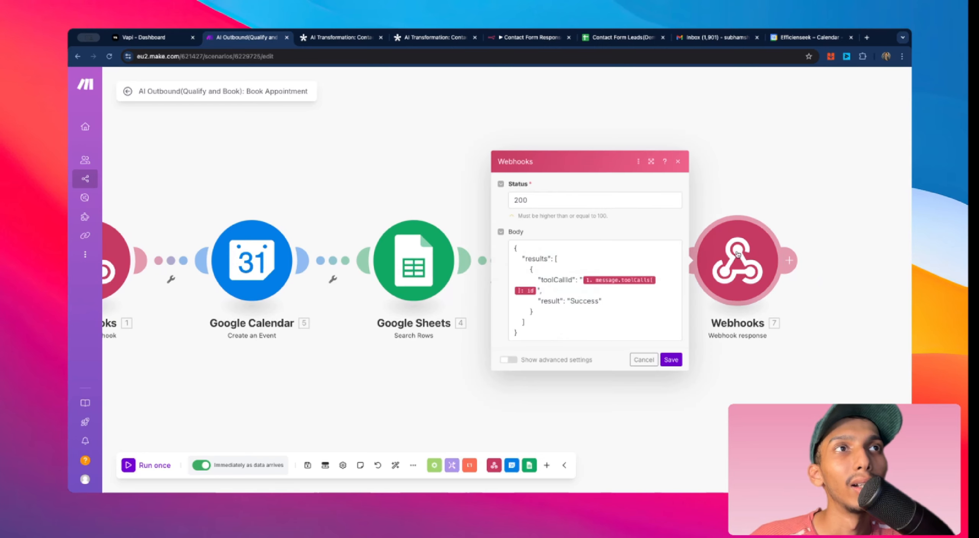
pyautogui.click(670, 364)
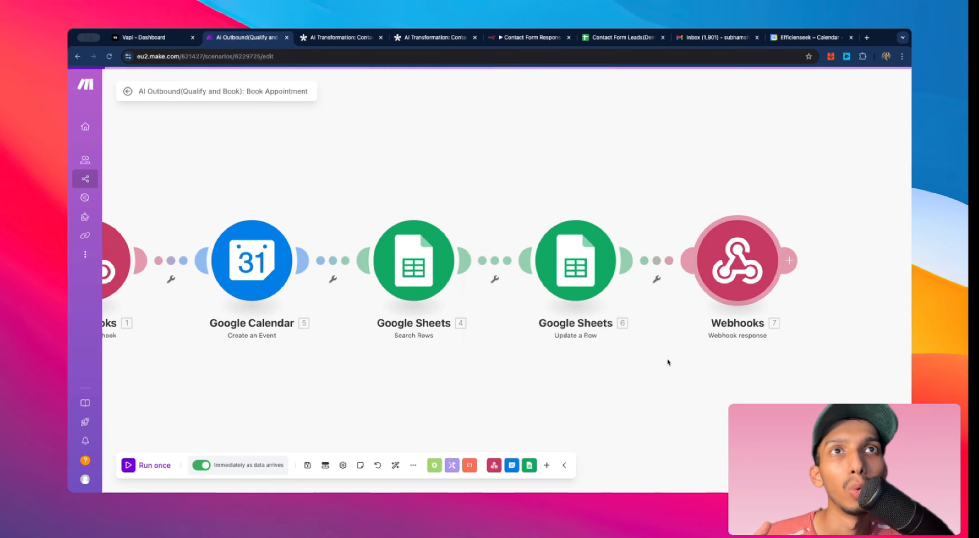
# Step: Switch to Vapi and review the Appointment_booking tool's description, parameters and server URL again
pyautogui.click(172, 44)
pyautogui.scroll(-1, 484, 255)
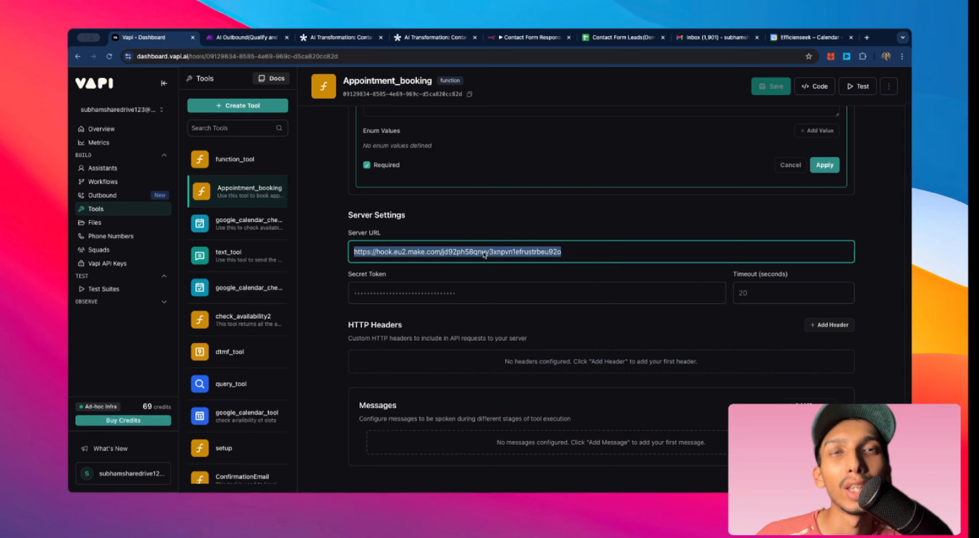
pyautogui.scroll(2, 688, 277)
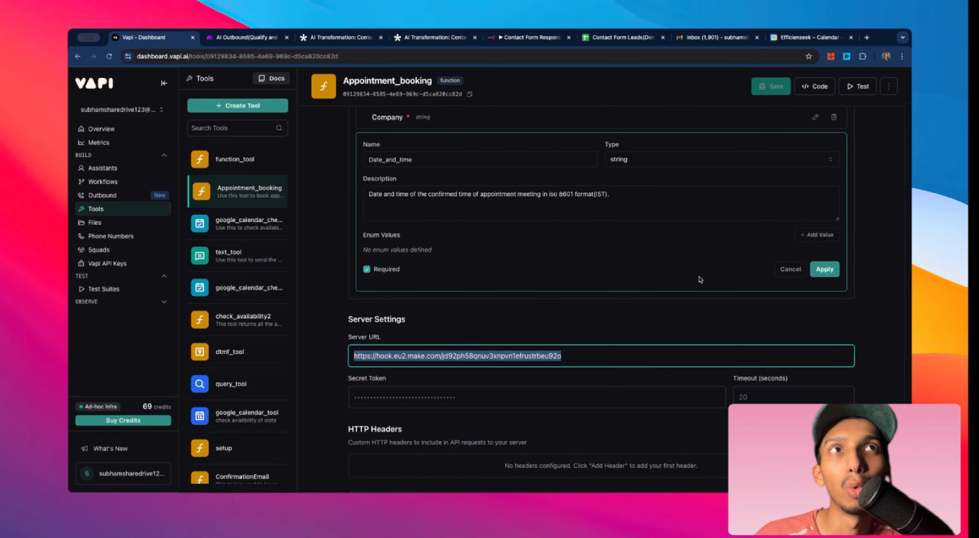
pyautogui.scroll(10, 700, 279)
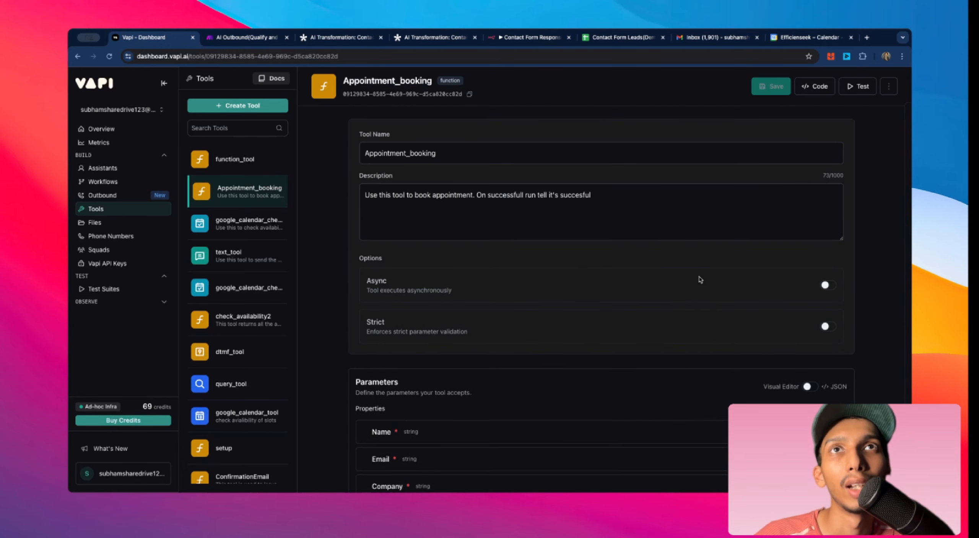
pyautogui.scroll(-4, 699, 280)
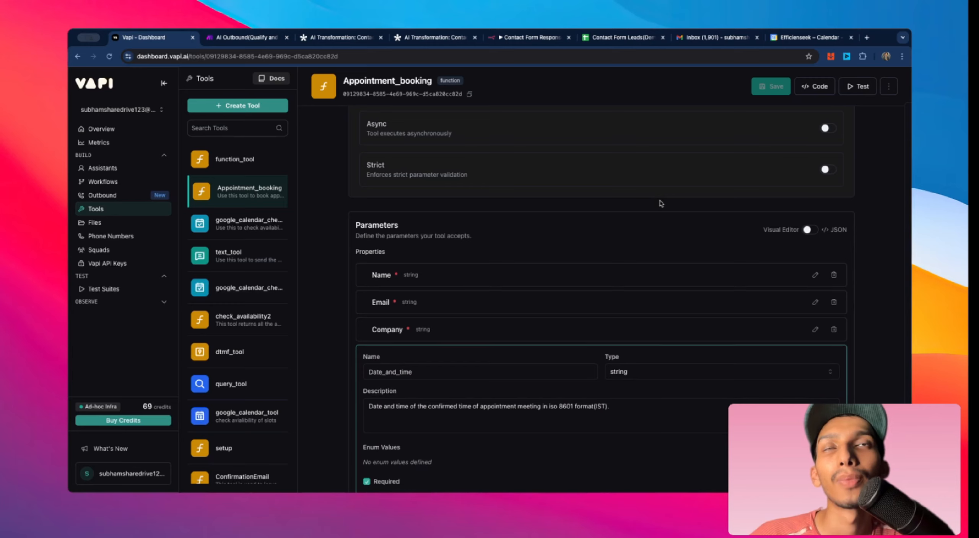
pyautogui.scroll(-1, 661, 203)
pyautogui.scroll(1, 661, 203)
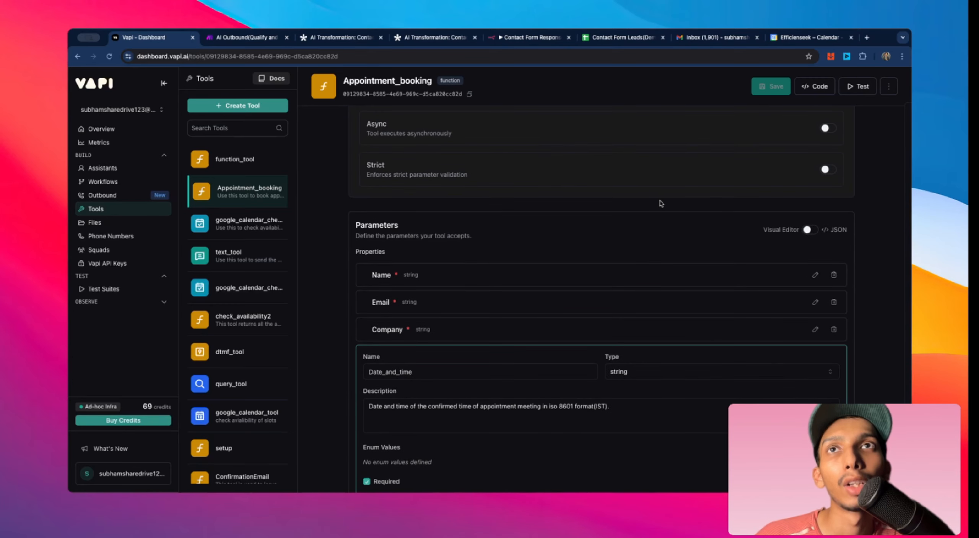
# Step: Open the Create Tool menu and view the Google Calendar integration's event and availability options
pyautogui.click(235, 159)
pyautogui.click(238, 106)
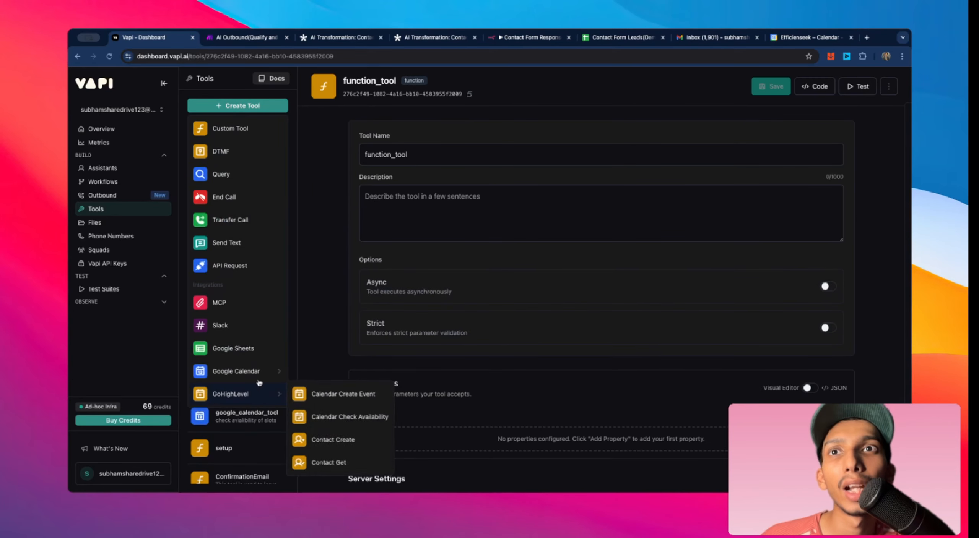
pyautogui.moveTo(262, 373)
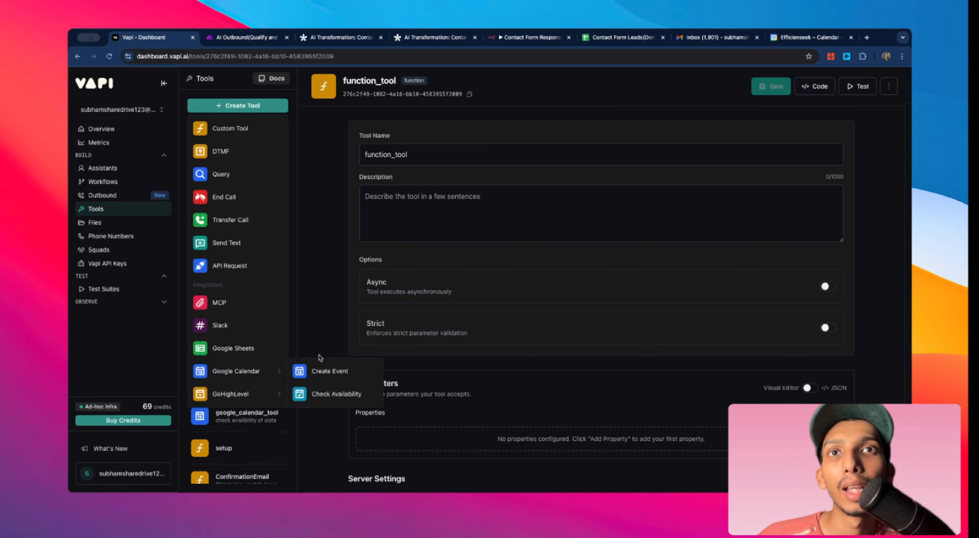
pyautogui.doubleClick(314, 335)
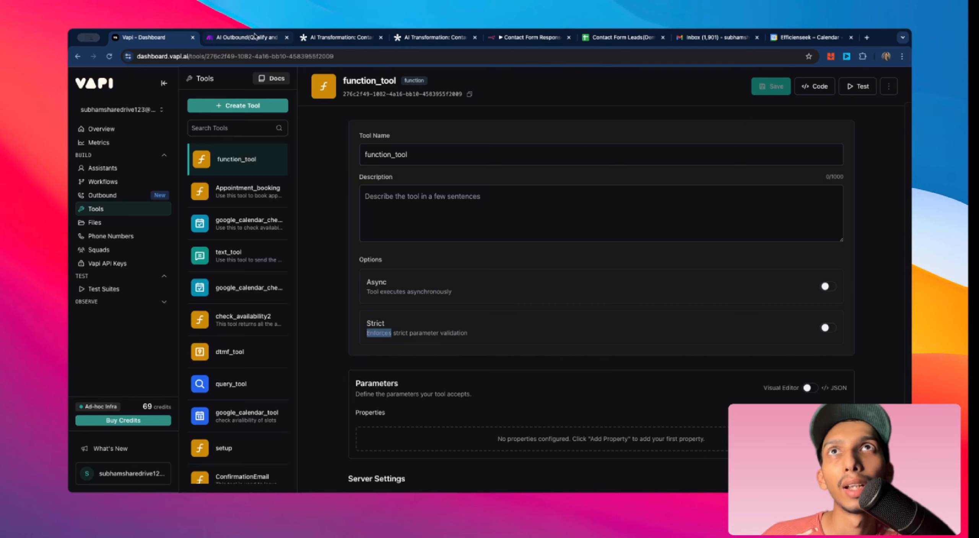
# Step: Switch between the Make, Vapi and Google Calendar tabs to inspect the booked AI Transformation call event
pyautogui.click(255, 37)
pyautogui.click(178, 38)
pyautogui.click(783, 38)
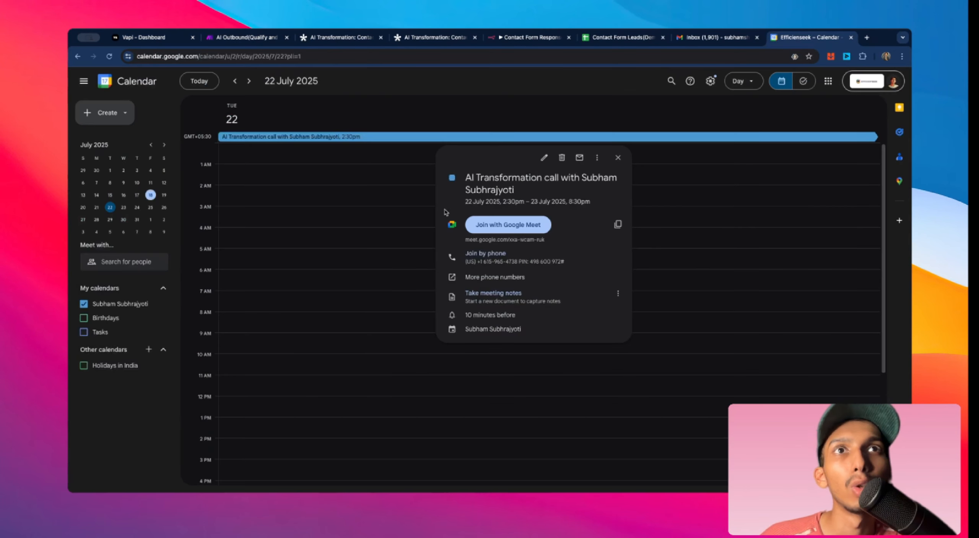
pyautogui.click(234, 39)
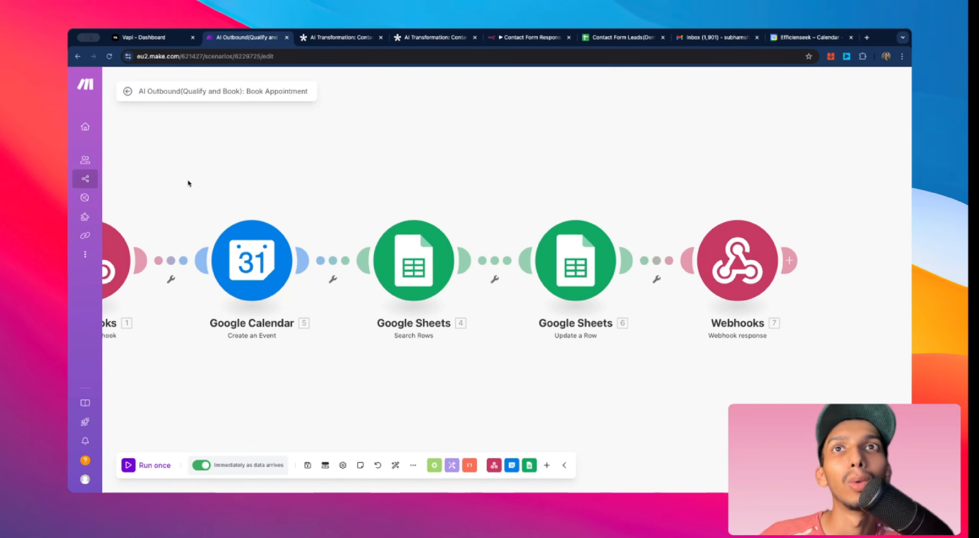
pyautogui.click(816, 37)
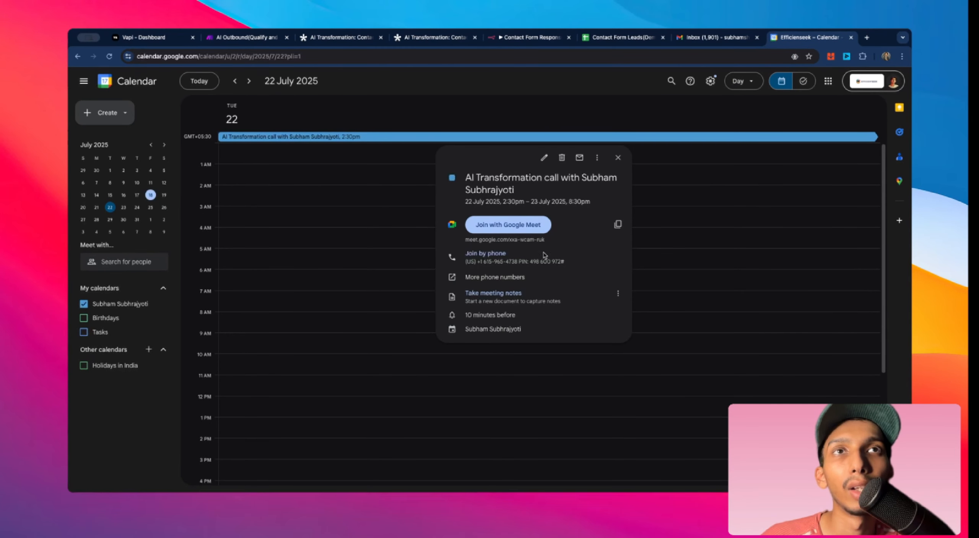
pyautogui.click(143, 37)
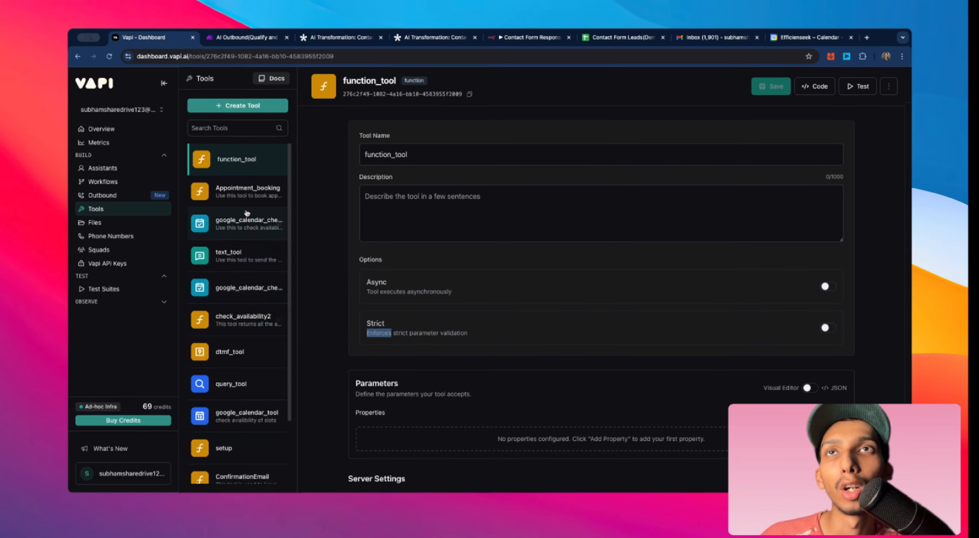
# Step: Open the Create Tool menu again and point to the Google Calendar Create Event option
pyautogui.click(238, 106)
pyautogui.moveTo(244, 369)
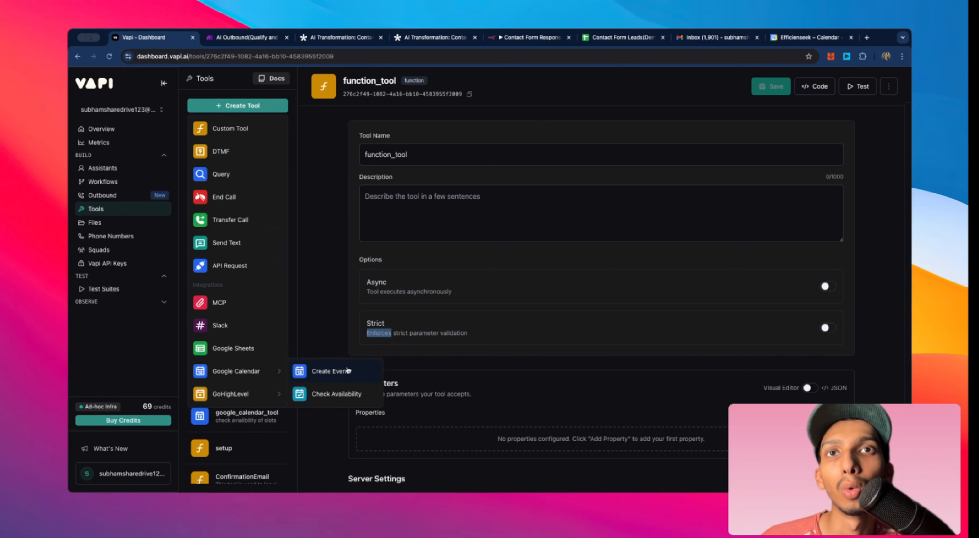
pyautogui.click(332, 317)
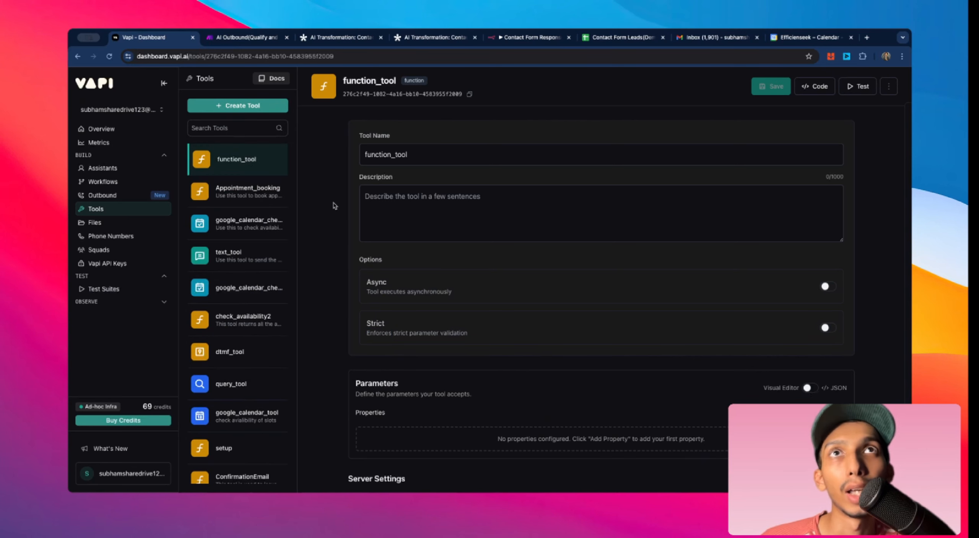
pyautogui.scroll(-2, 334, 205)
pyautogui.scroll(2, 333, 206)
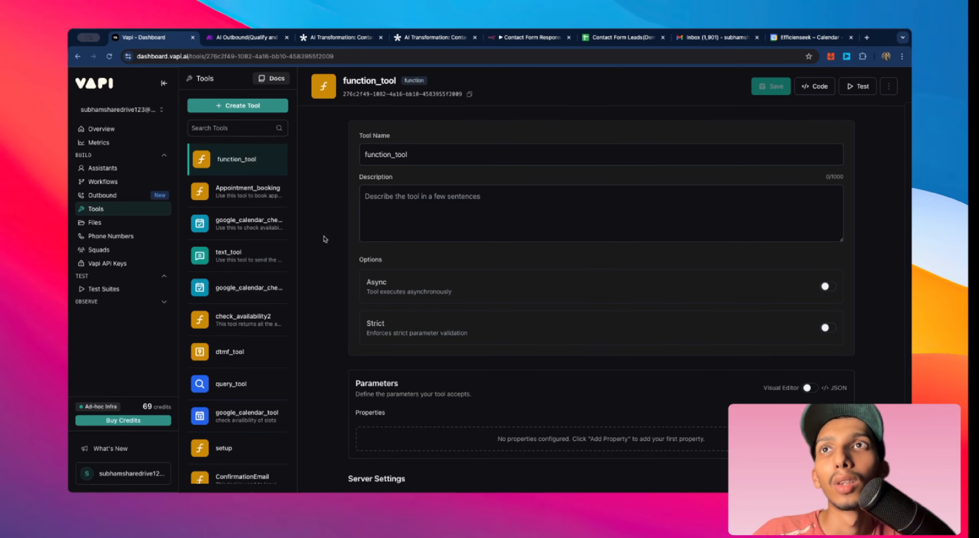
# Step: Open the Consultancy Appointment Agent assistant and read through its first message and system prompt
pyautogui.click(103, 168)
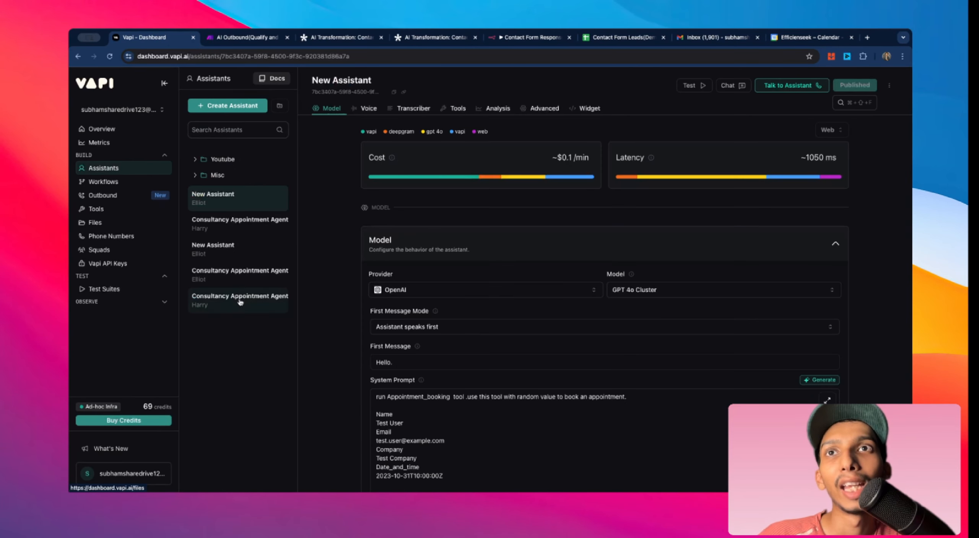
pyautogui.click(240, 301)
pyautogui.scroll(-5, 461, 328)
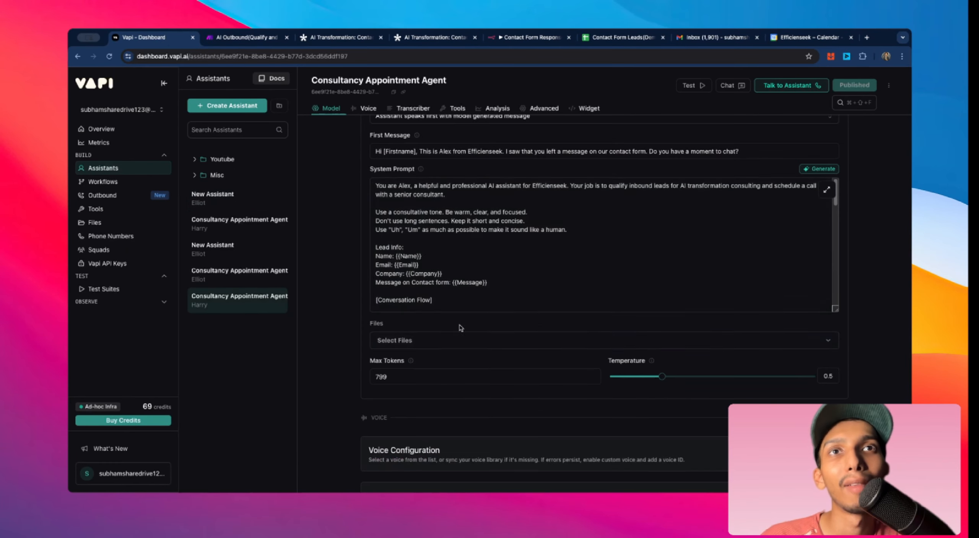
pyautogui.scroll(2, 354, 329)
pyautogui.scroll(-15, 444, 306)
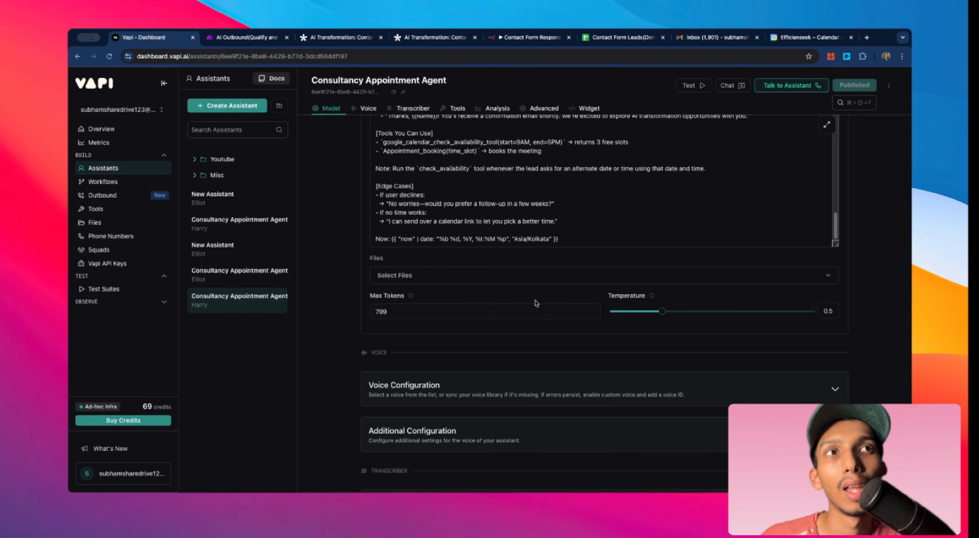
pyautogui.scroll(-2, 707, 278)
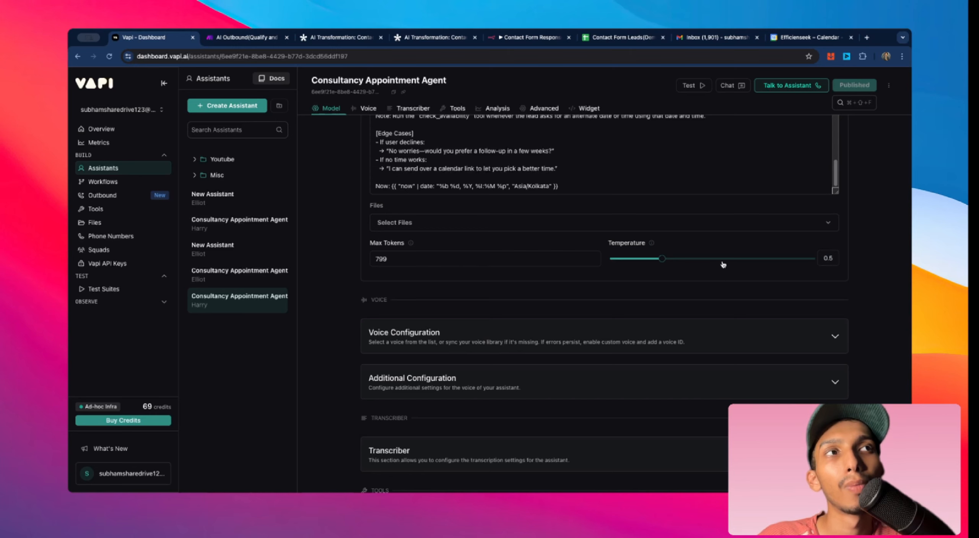
pyautogui.scroll(-2, 710, 276)
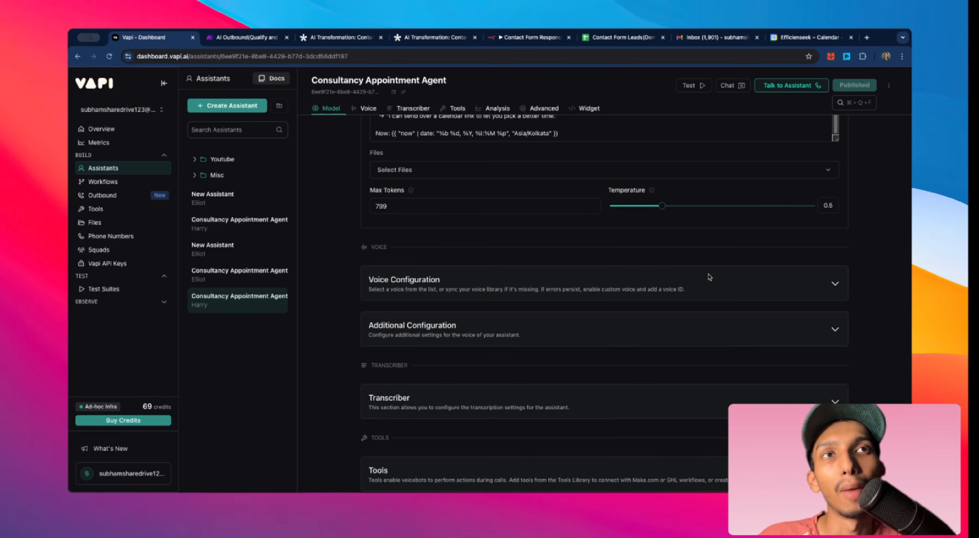
# Step: Expand the assistant's Voice Configuration section to view its provider and voice
pyautogui.click(833, 283)
pyautogui.scroll(2, 833, 284)
pyautogui.scroll(2, 832, 283)
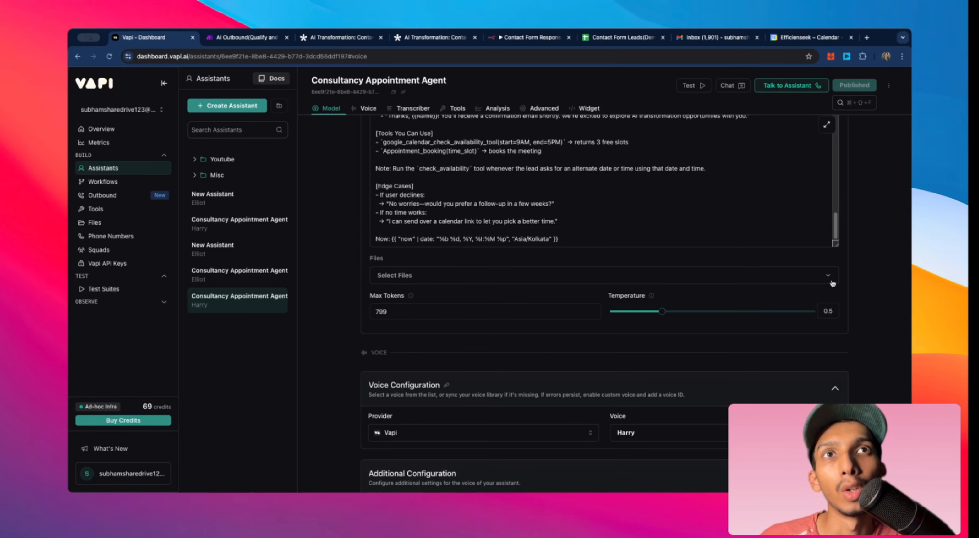
pyautogui.scroll(2, 864, 283)
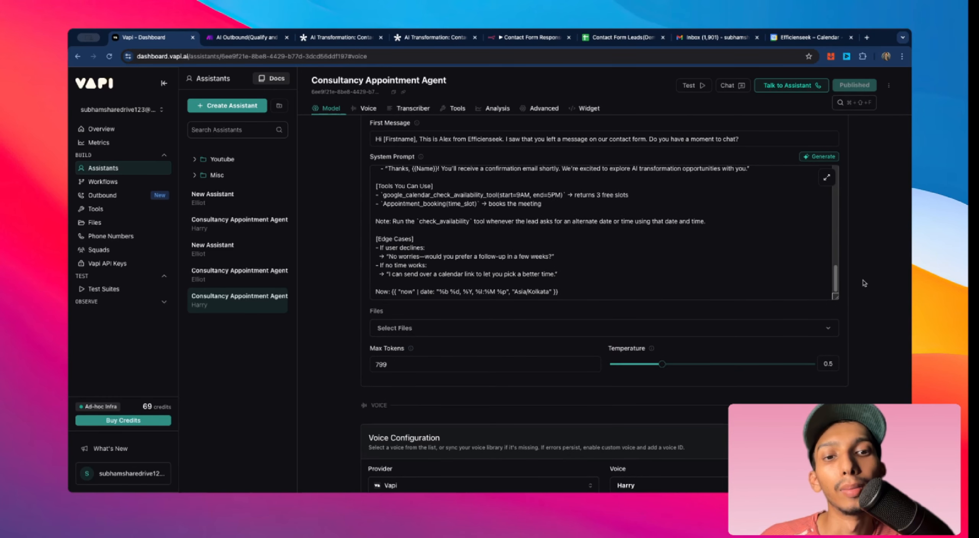
pyautogui.scroll(-4, 864, 283)
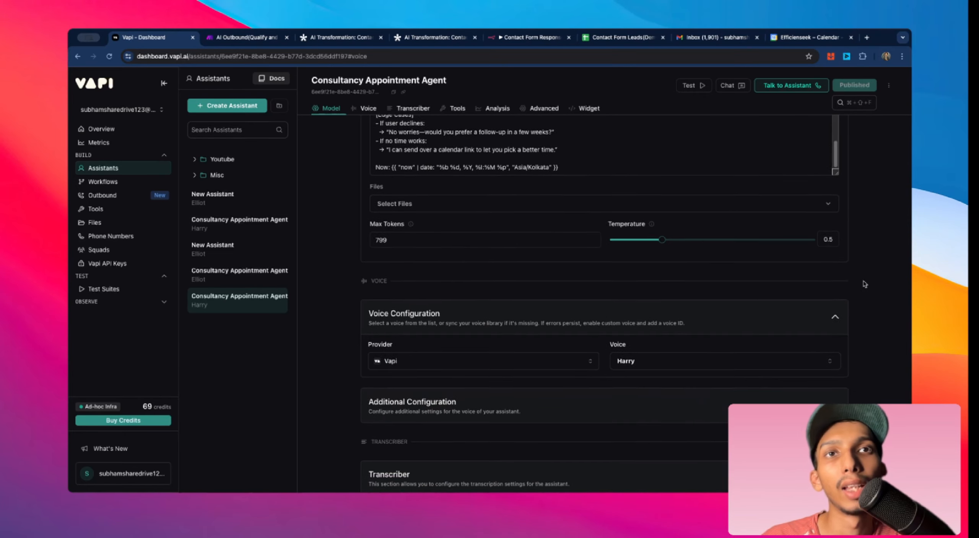
pyautogui.scroll(-1, 865, 285)
pyautogui.scroll(-2, 864, 284)
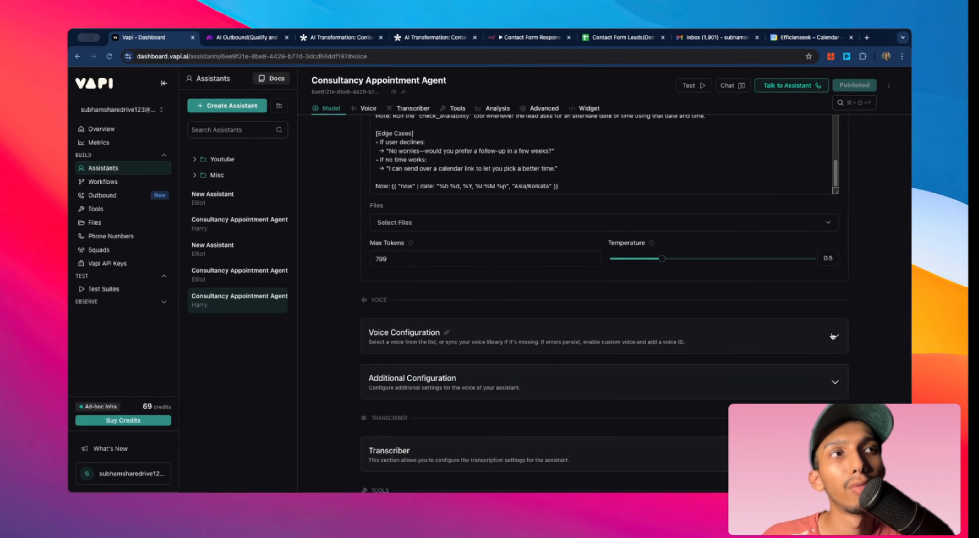
# Step: Expand the Additional Configuration section to view the background sound and voice streaming settings
pyautogui.click(834, 336)
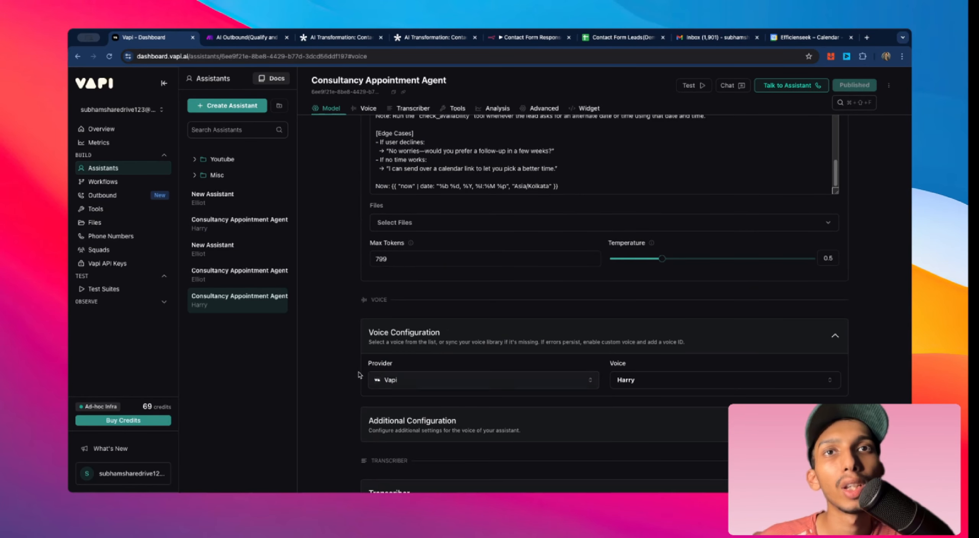
pyautogui.scroll(-2, 367, 360)
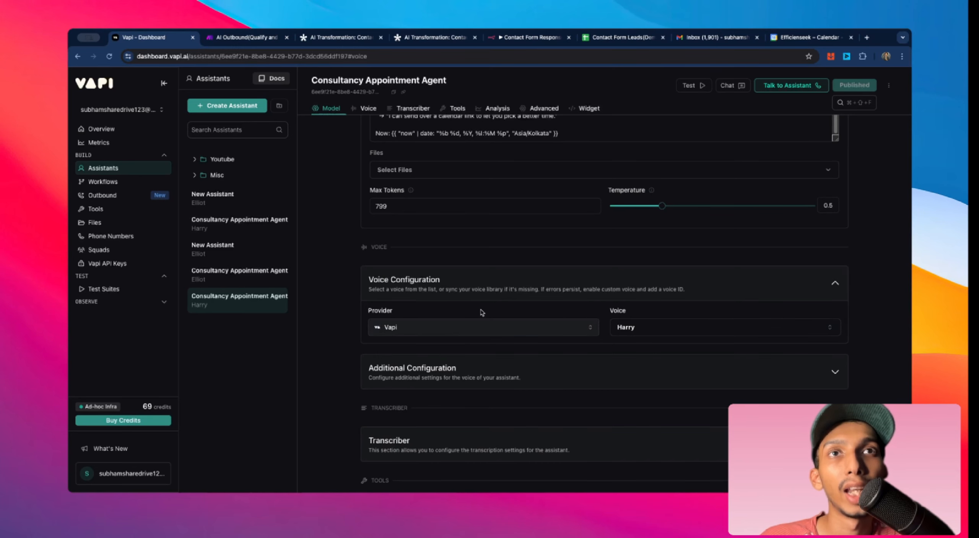
pyautogui.scroll(-2, 482, 313)
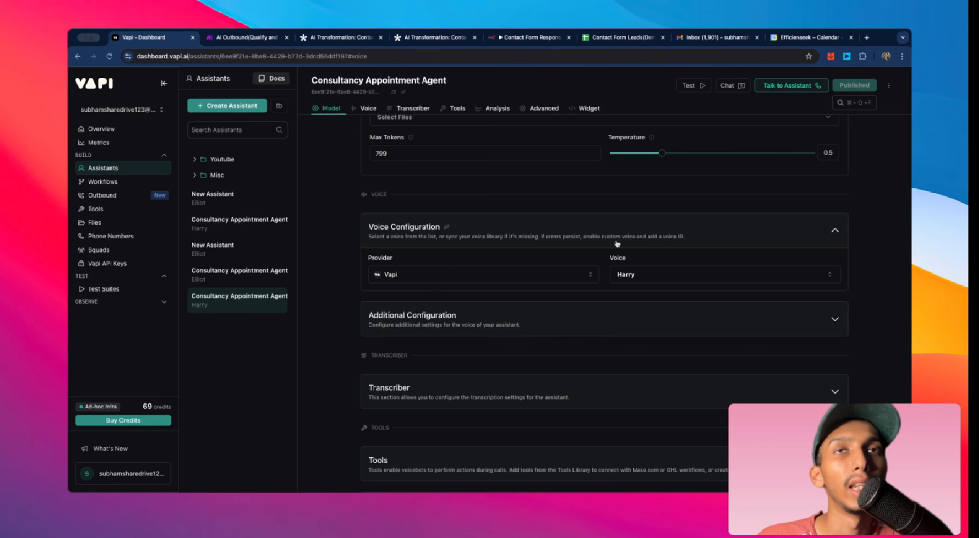
pyautogui.scroll(-2, 360, 264)
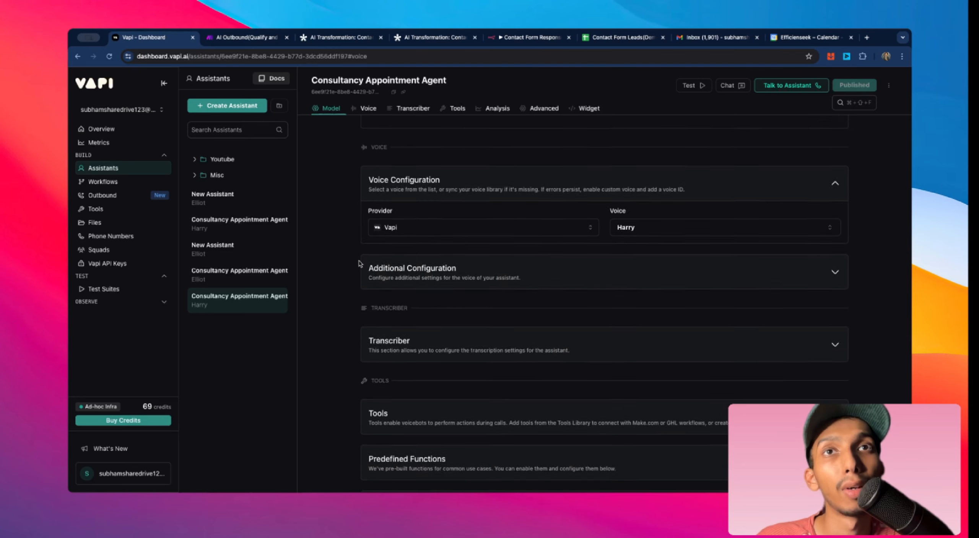
pyautogui.click(402, 265)
pyautogui.scroll(-2, 550, 270)
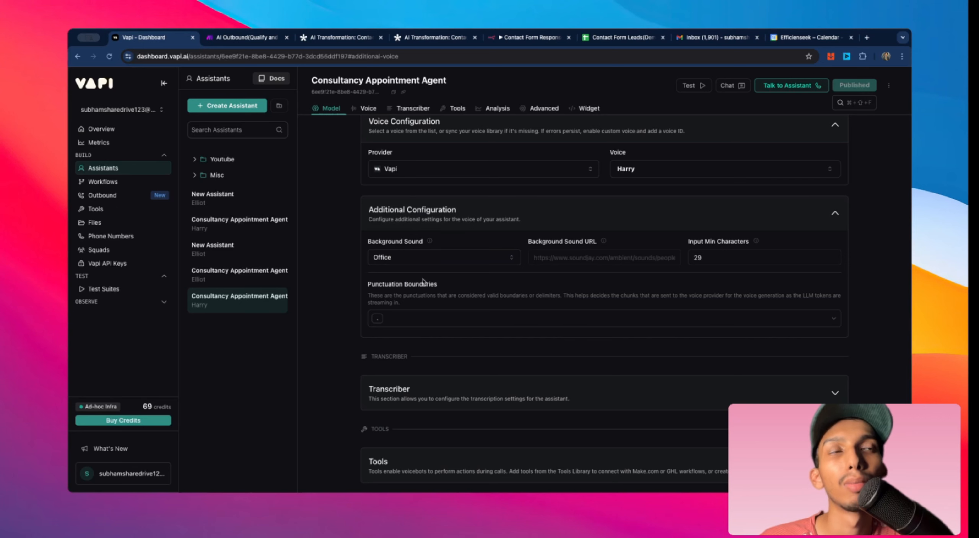
pyautogui.scroll(-3, 516, 275)
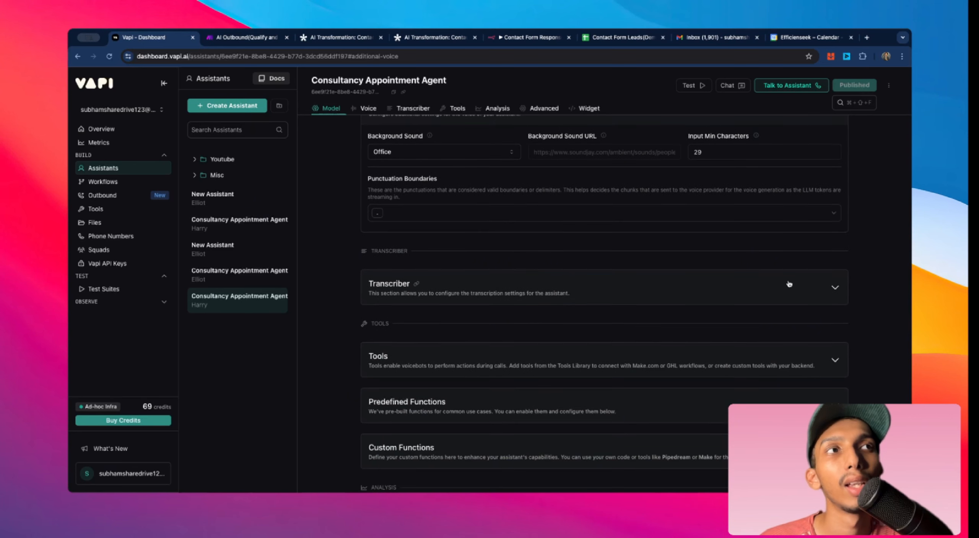
# Step: Expand the Transcriber section to view its provider, language, model and transcription options
pyautogui.click(831, 286)
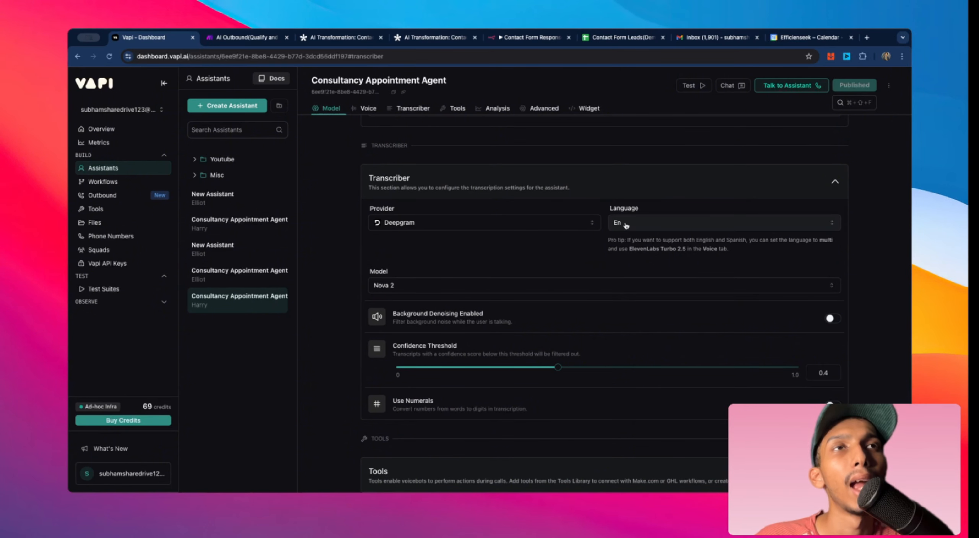
pyautogui.scroll(-2, 558, 263)
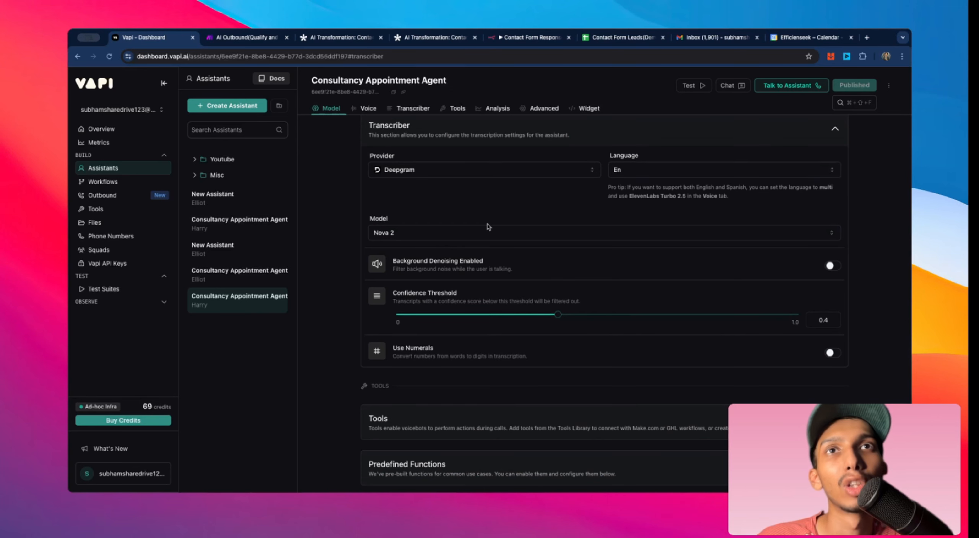
pyautogui.scroll(-3, 361, 220)
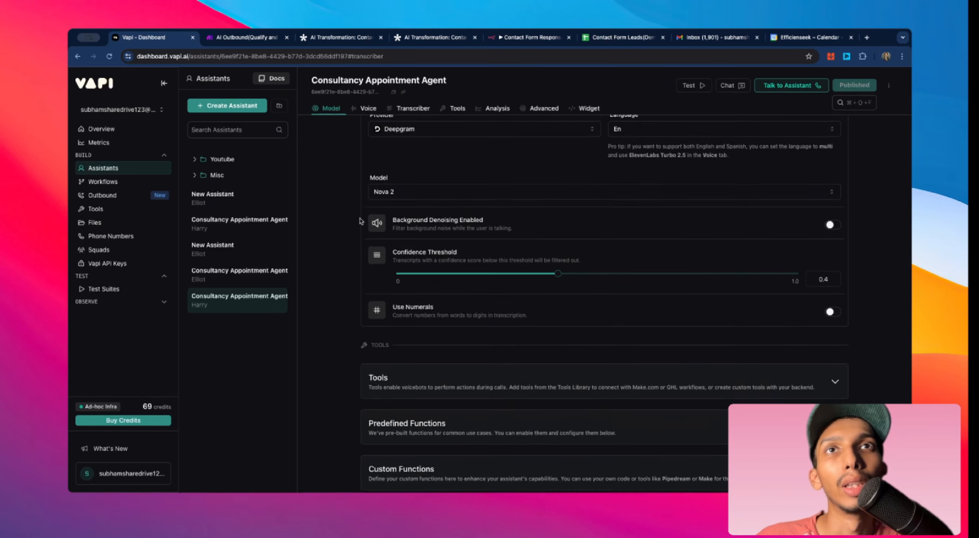
pyautogui.scroll(-5, 336, 224)
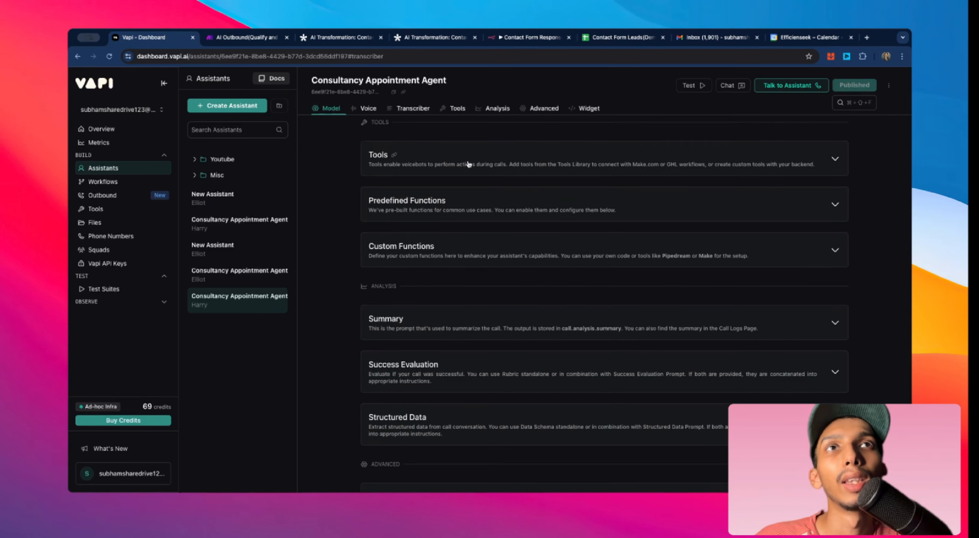
# Step: Expand the Tools section and open the tool list to see which tools are attached to the assistant
pyautogui.click(376, 157)
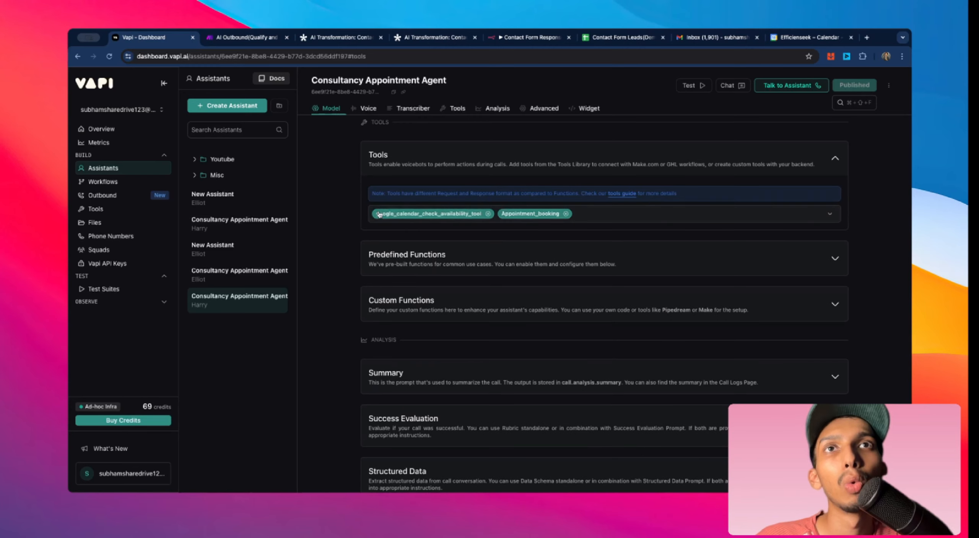
pyautogui.click(688, 218)
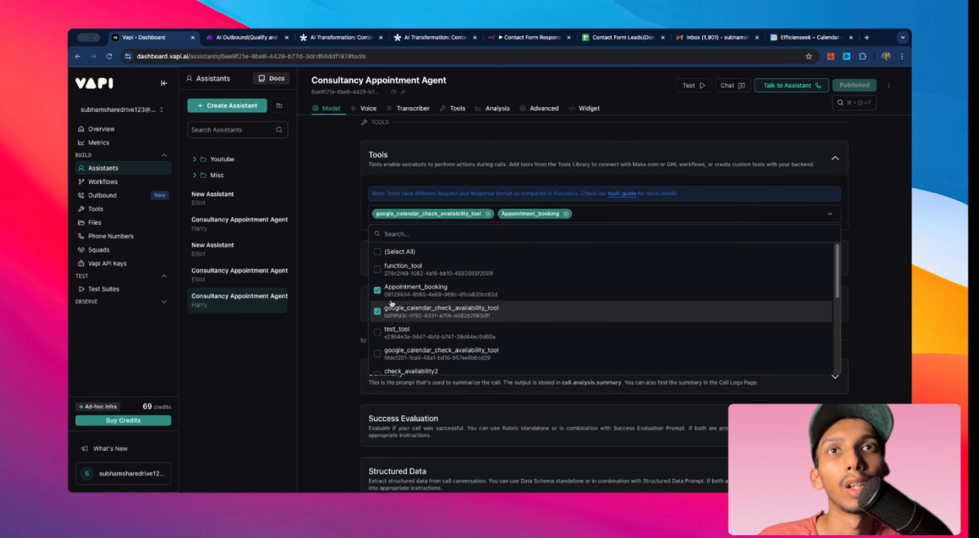
pyautogui.click(345, 264)
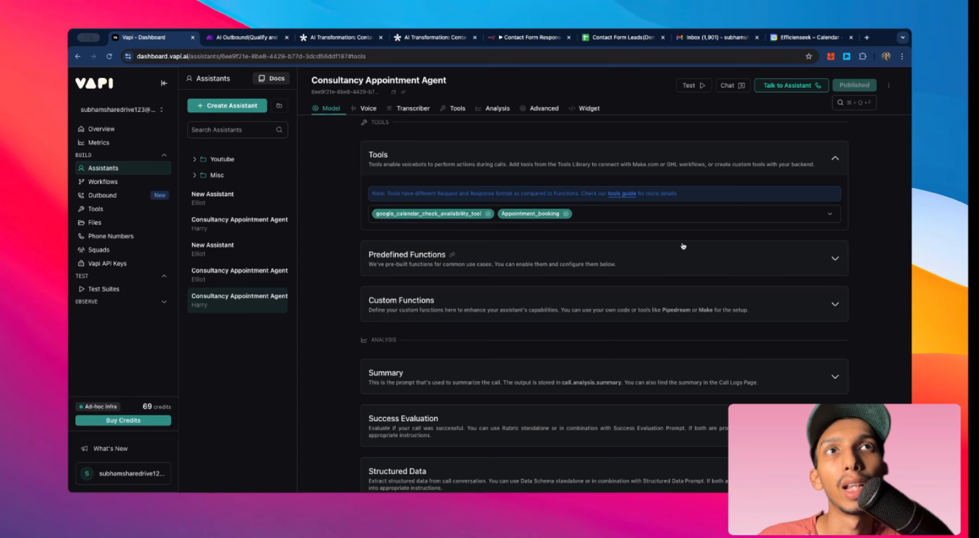
pyautogui.scroll(2, 684, 246)
# Step: Expand the Predefined Functions and Custom Functions sections to view their settings
pyautogui.click(814, 314)
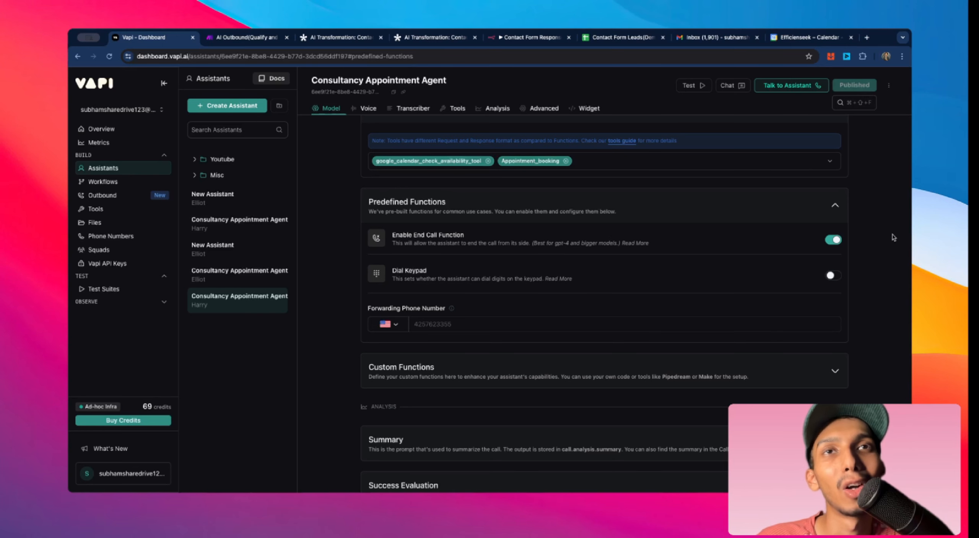
pyautogui.scroll(-3, 894, 237)
pyautogui.click(822, 267)
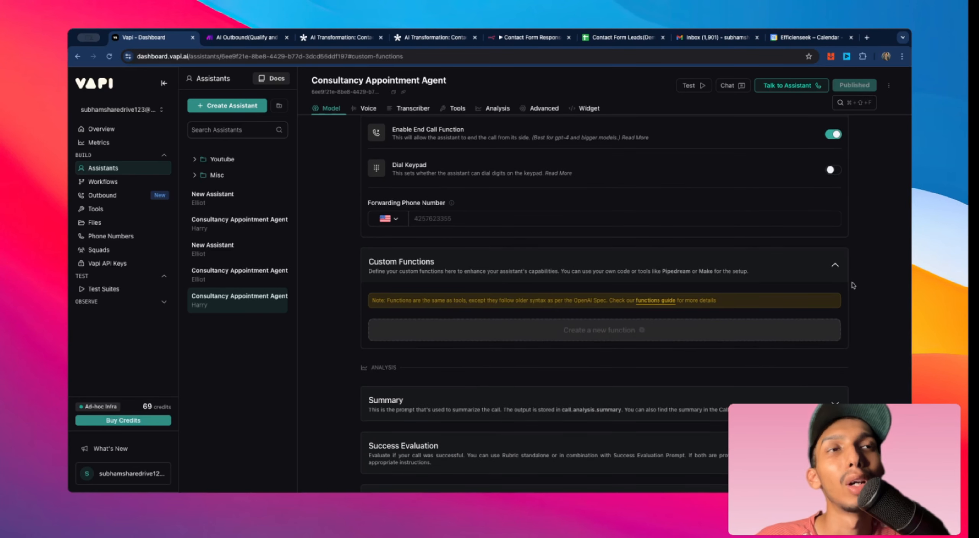
# Step: Expand the Summary section to read its prompt and analysis timing settings
pyautogui.scroll(-3, 887, 286)
pyautogui.click(691, 285)
pyautogui.scroll(-3, 860, 284)
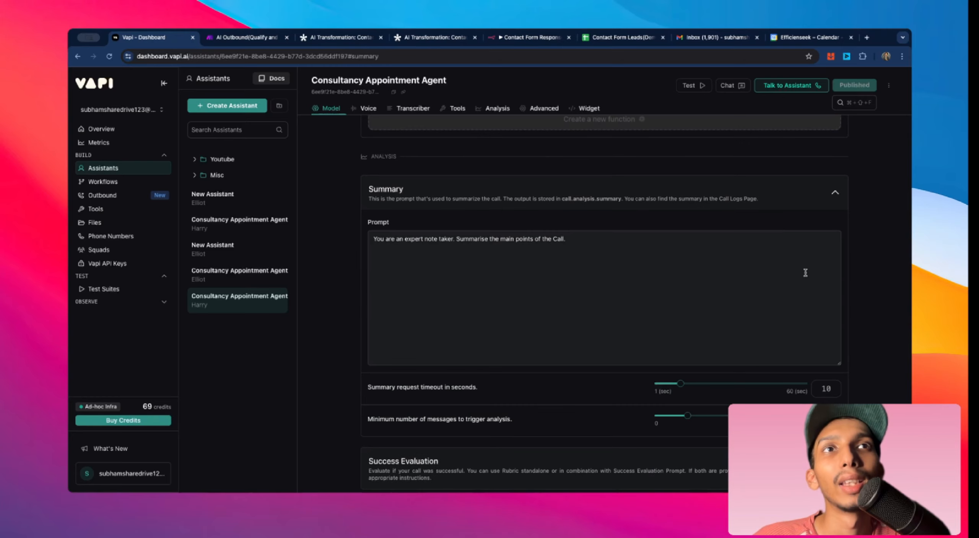
pyautogui.scroll(-1, 400, 227)
pyautogui.scroll(1, 394, 222)
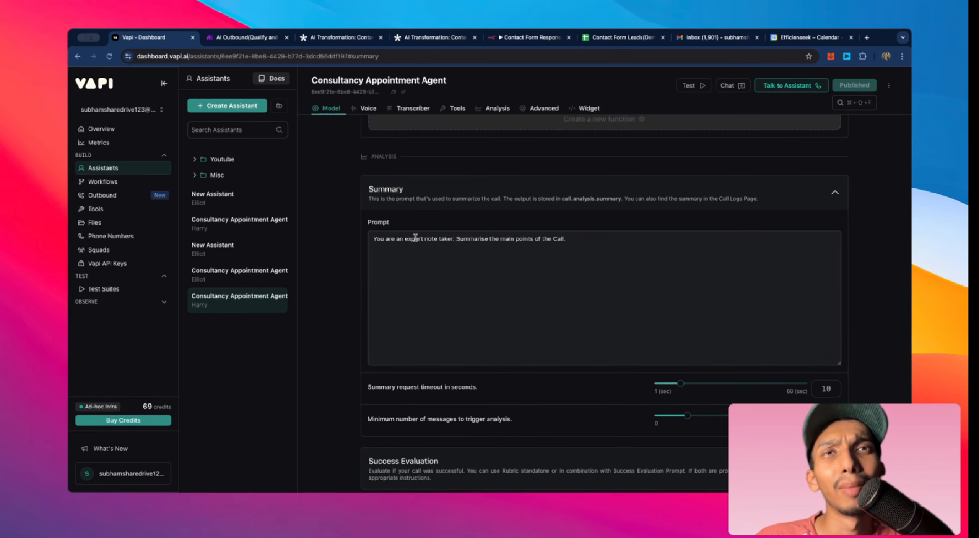
pyautogui.scroll(-3, 651, 249)
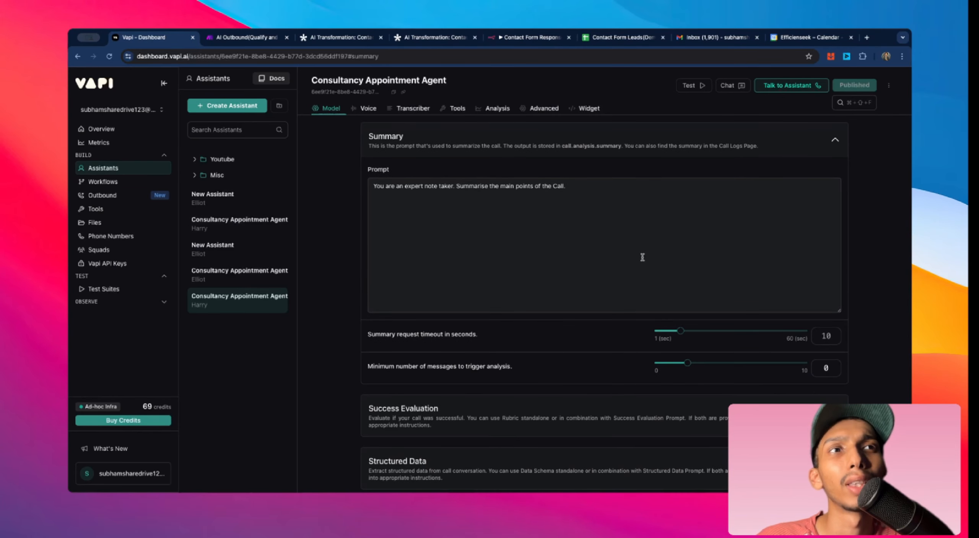
# Step: Expand the Success Evaluation section to read its prompt and rubric options
pyautogui.click(536, 294)
pyautogui.scroll(-5, 550, 284)
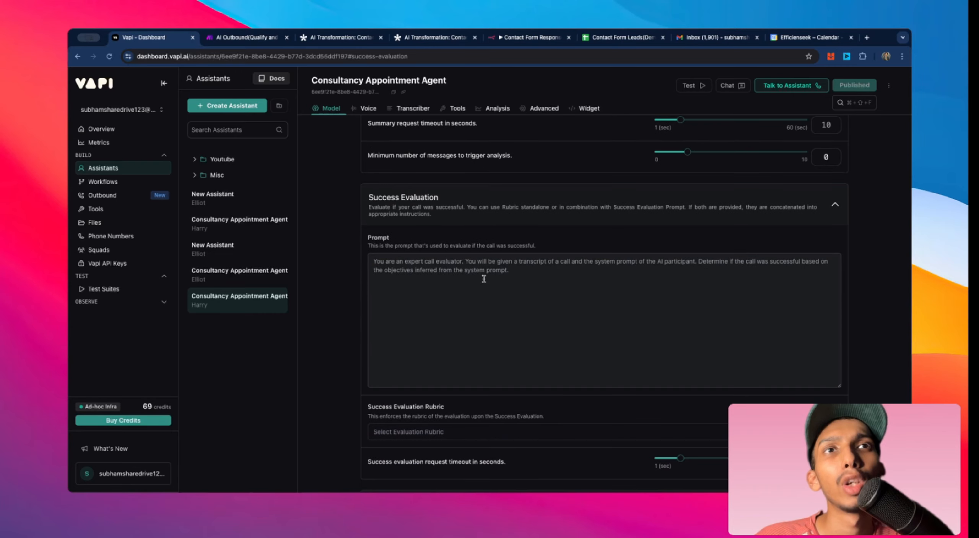
pyautogui.scroll(-2, 424, 325)
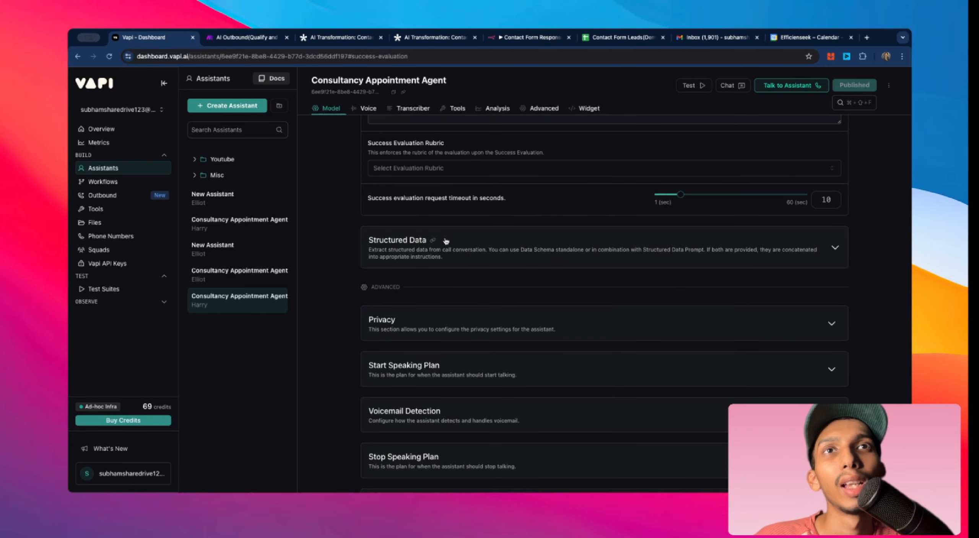
# Step: Expand the Structured Data section to review its prompt and the Qualified lead? and Appointment booked? properties
pyautogui.click(513, 247)
pyautogui.scroll(-1, 565, 258)
pyautogui.scroll(-1, 571, 258)
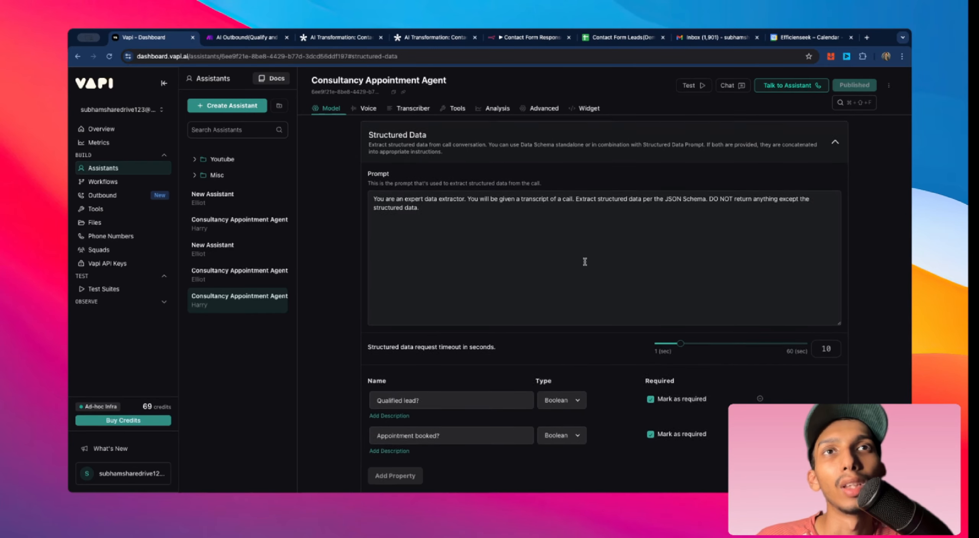
pyautogui.scroll(1, 582, 260)
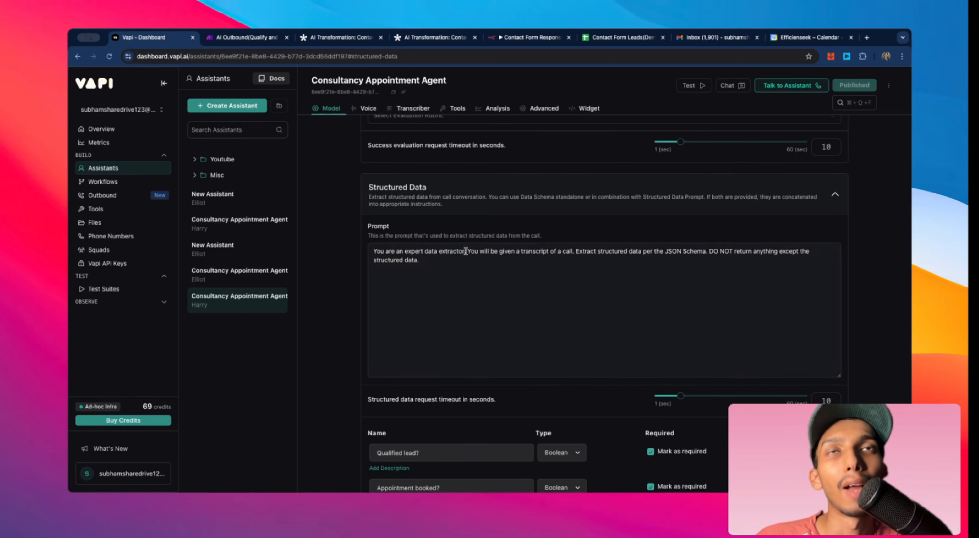
pyautogui.scroll(-3, 455, 268)
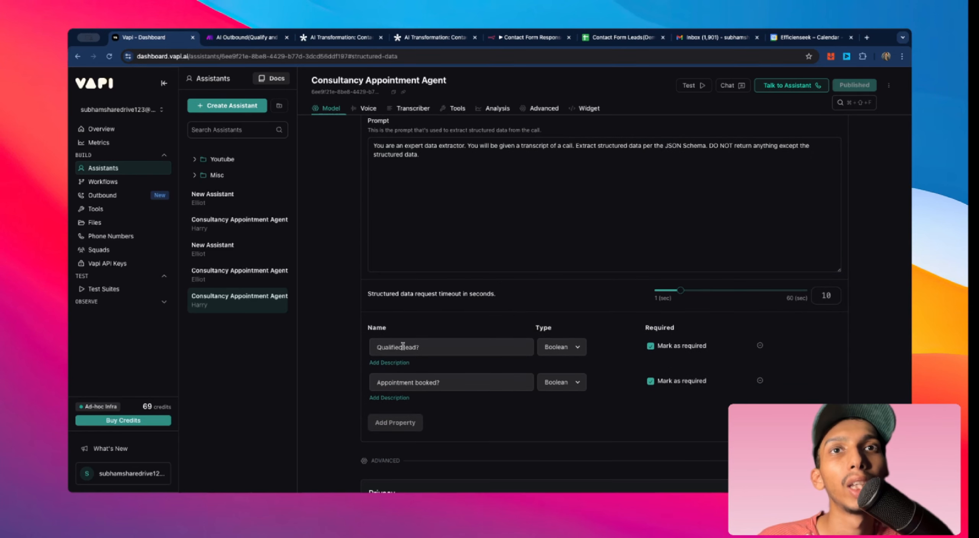
pyautogui.scroll(1, 443, 343)
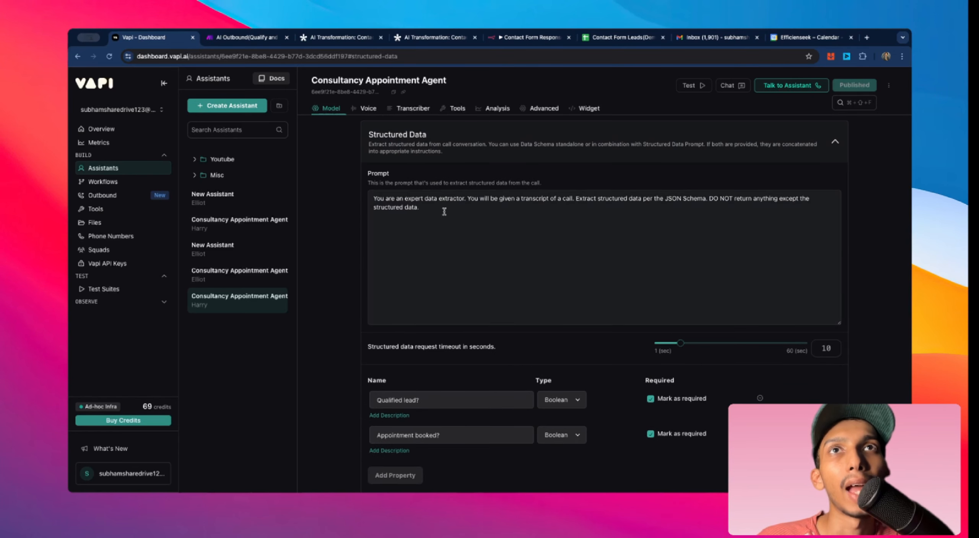
pyautogui.scroll(-3, 432, 210)
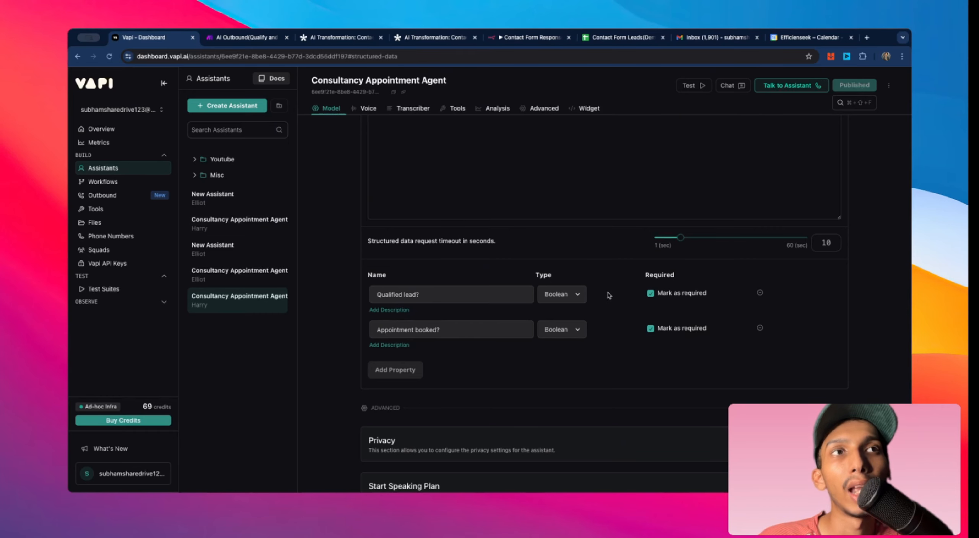
pyautogui.scroll(-4, 608, 321)
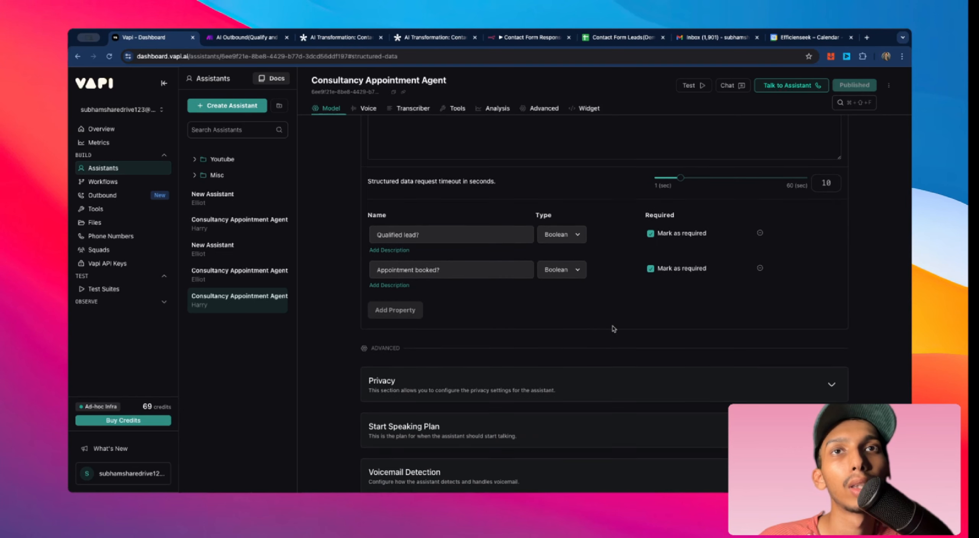
pyautogui.scroll(3, 608, 304)
pyautogui.scroll(-1, 610, 300)
pyautogui.scroll(-3, 609, 295)
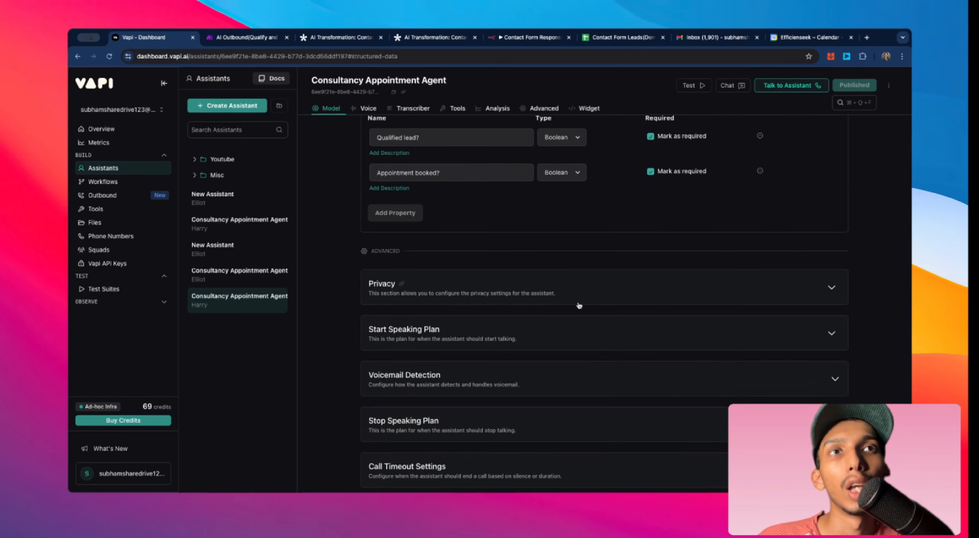
# Step: Expand the Privacy section to view its compliance and recording settings
pyautogui.click(398, 268)
pyautogui.scroll(-1, 423, 255)
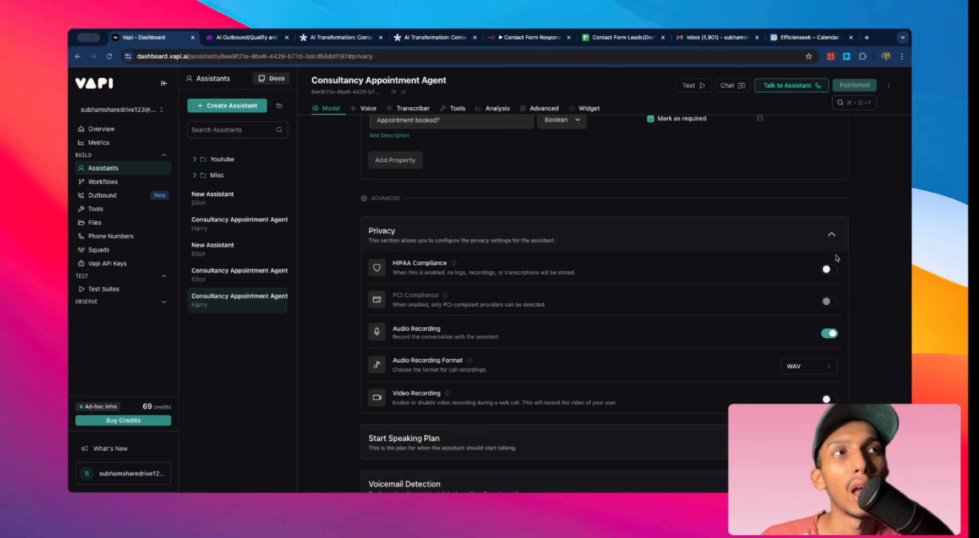
pyautogui.scroll(-3, 703, 358)
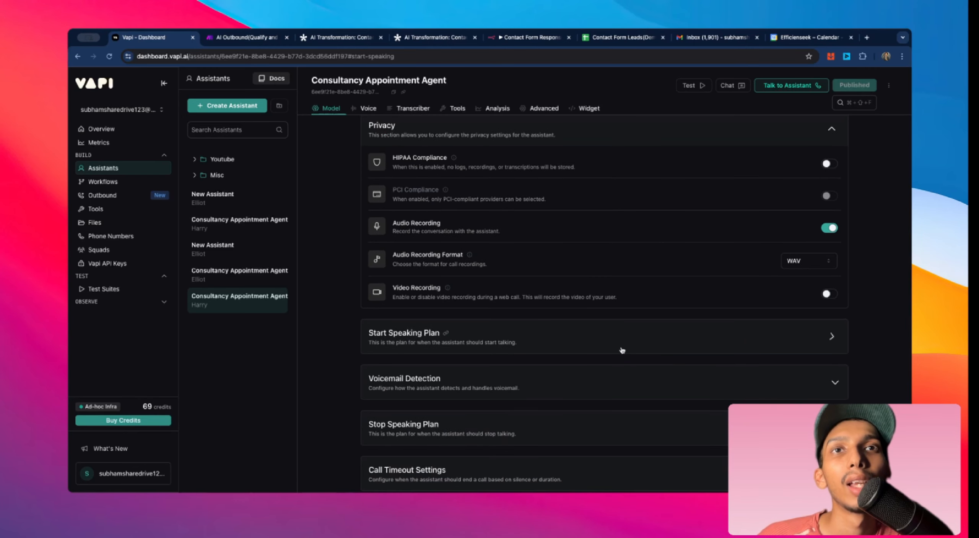
# Step: Expand the Start Speaking Plan section to view its wait time and smart endpointing settings
pyautogui.click(631, 344)
pyautogui.scroll(-2, 635, 341)
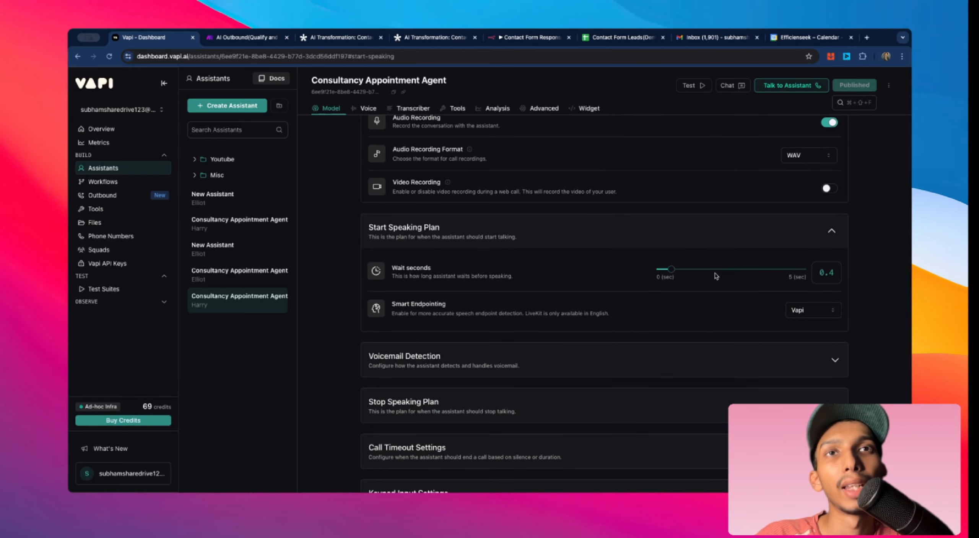
pyautogui.scroll(-2, 832, 323)
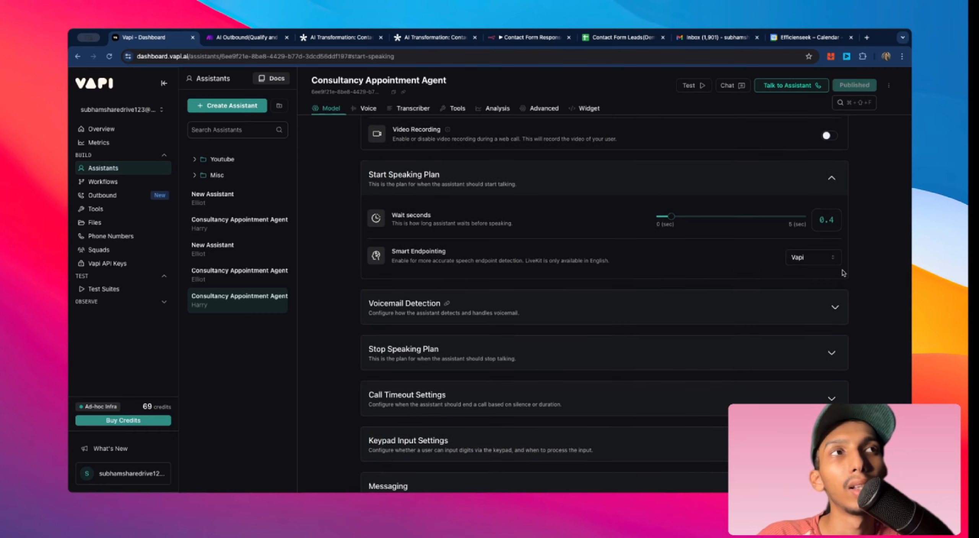
# Step: Expand the Voicemail Detection and Stop Speaking Plan sections to view their settings
pyautogui.click(688, 350)
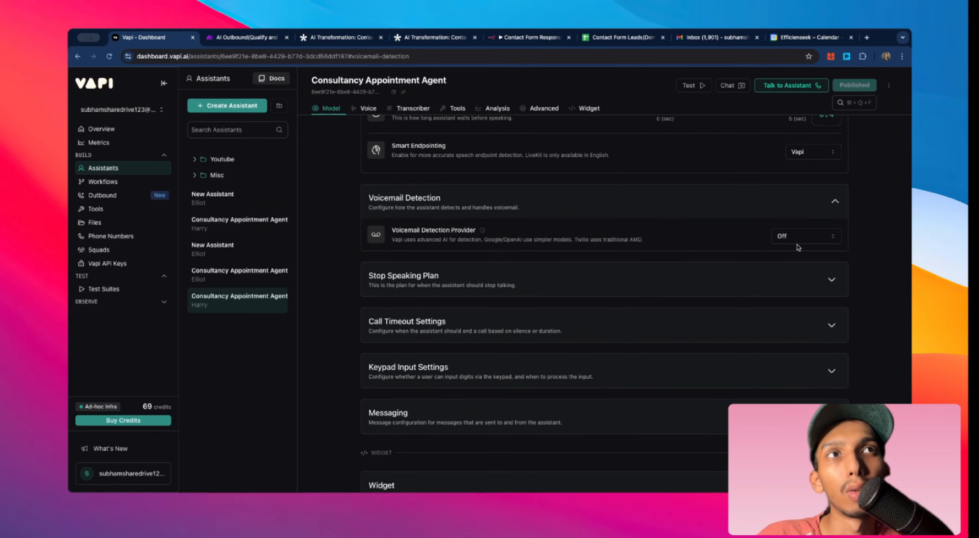
pyautogui.scroll(-1, 557, 275)
pyautogui.click(556, 246)
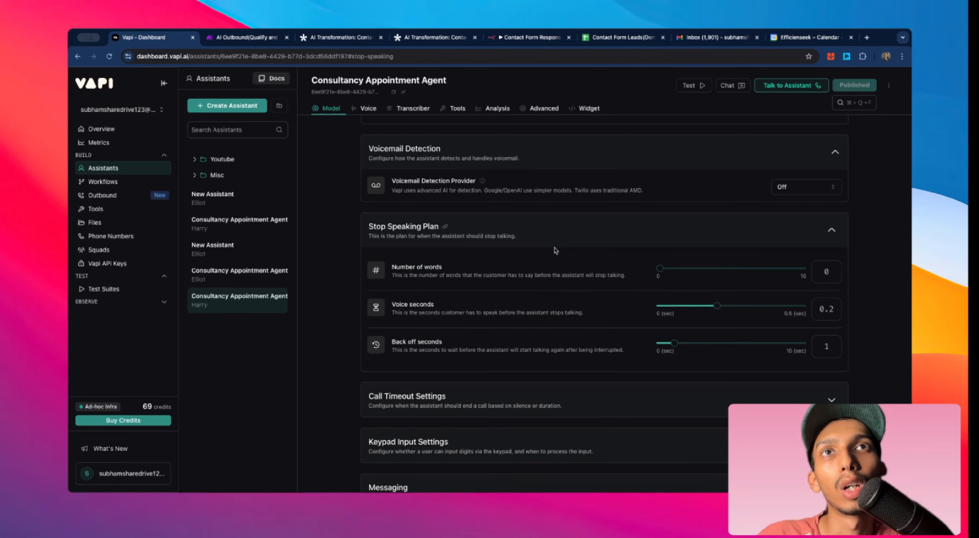
pyautogui.scroll(-1, 625, 191)
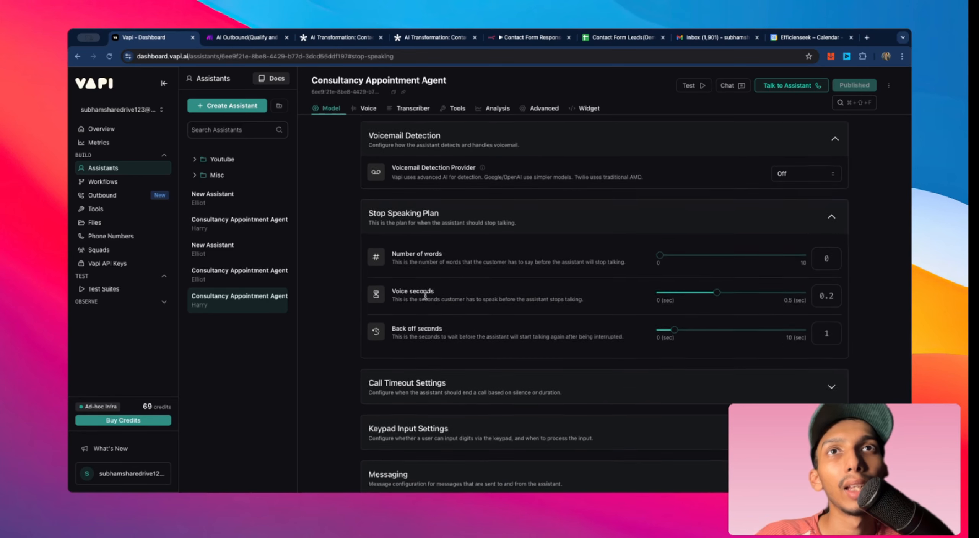
pyautogui.scroll(-1, 387, 232)
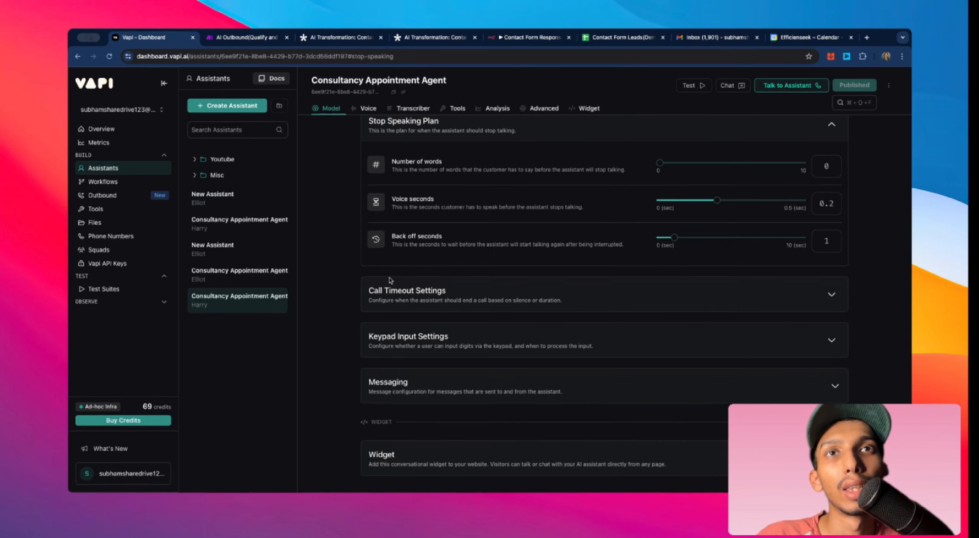
# Step: Expand the Call Timeout Settings and Keypad Input Settings sections to view their values
pyautogui.click(634, 290)
pyautogui.scroll(-2, 574, 283)
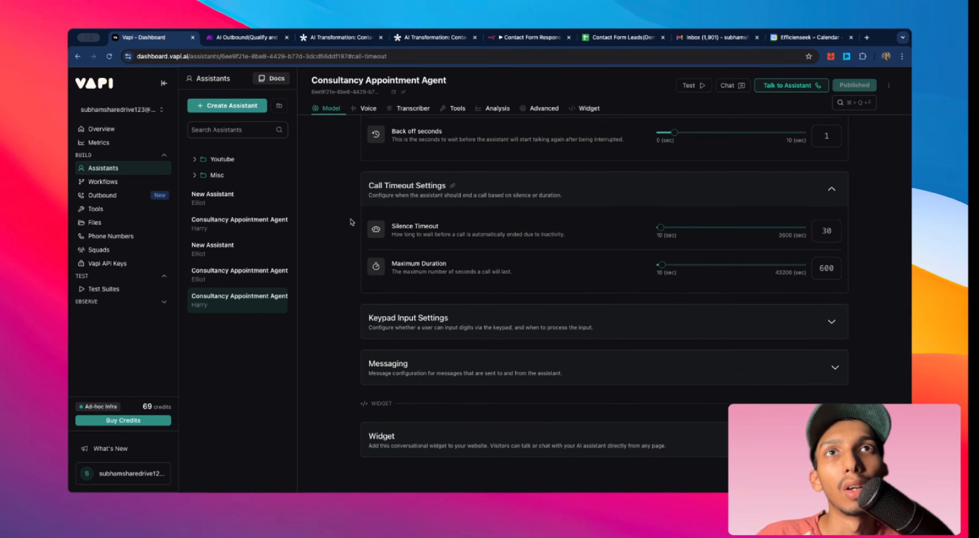
pyautogui.click(451, 318)
# Step: Expand the Messaging section and highlight the Make webhook server URL in its server settings
pyautogui.click(382, 366)
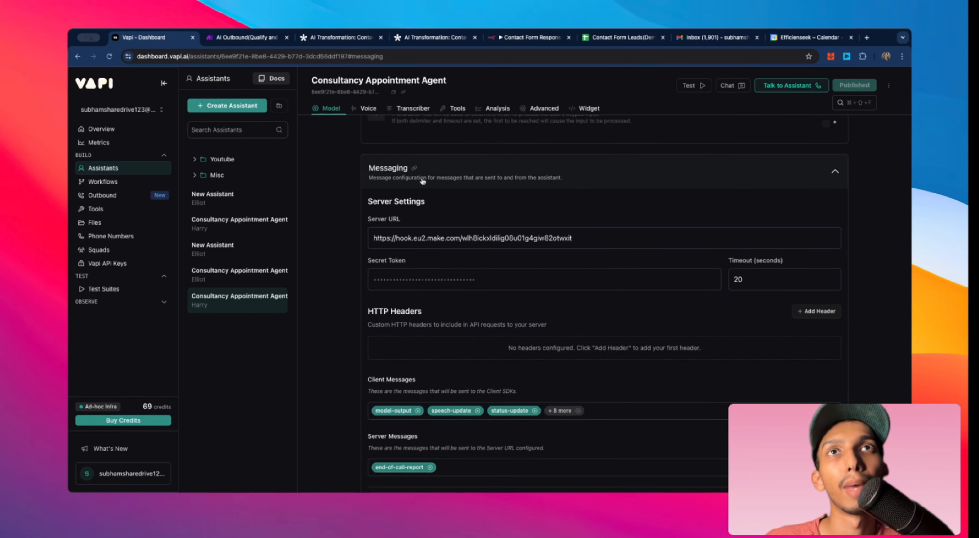
pyautogui.scroll(-1, 423, 181)
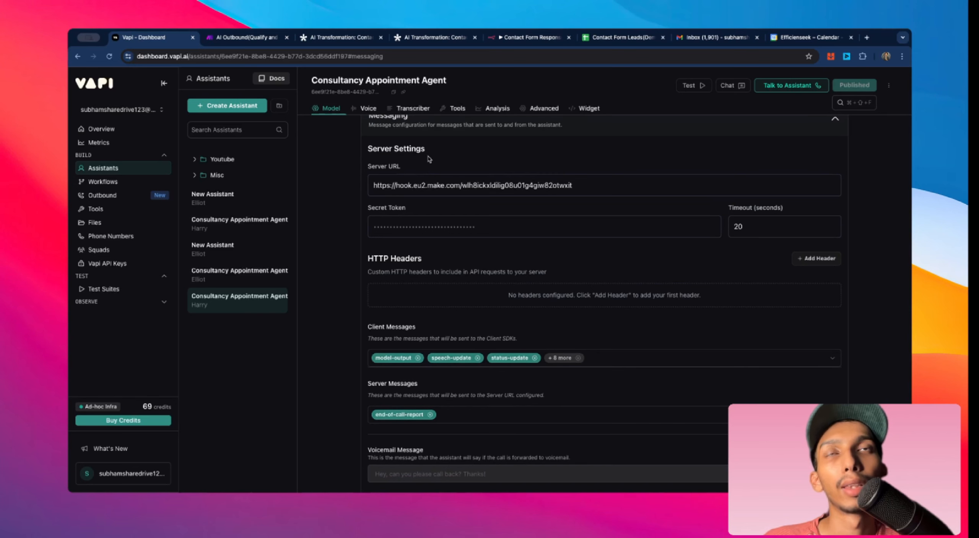
pyautogui.moveTo(621, 187); pyautogui.dragTo(366, 189)
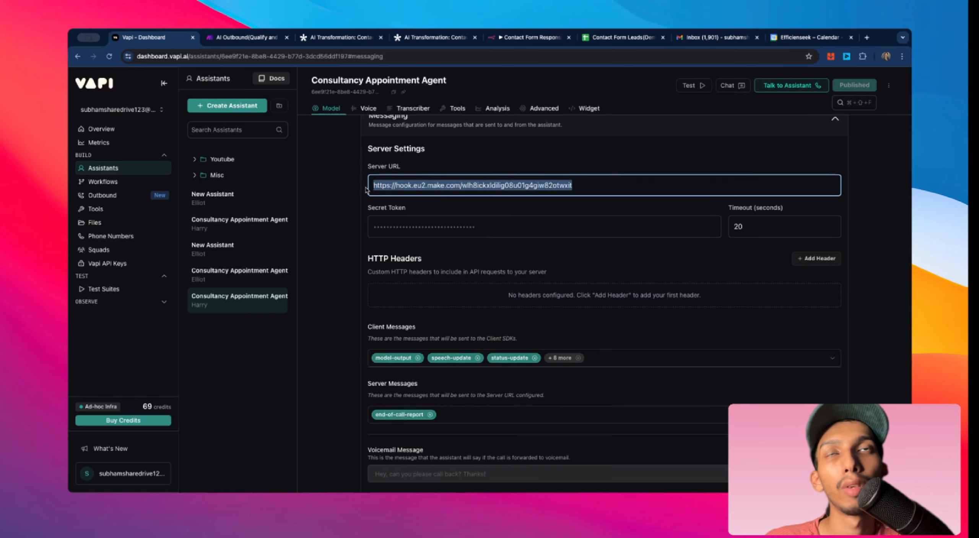
pyautogui.click(354, 195)
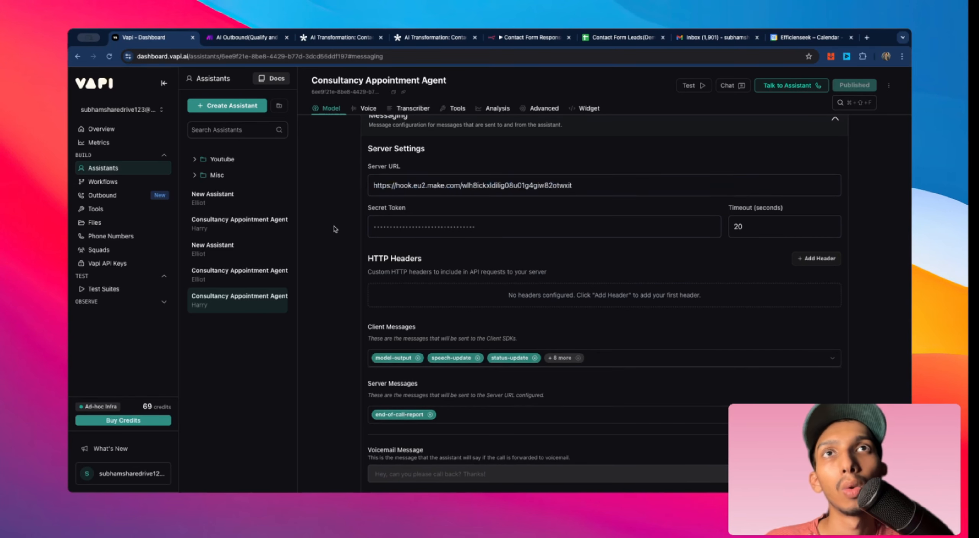
pyautogui.scroll(-1, 336, 229)
pyautogui.scroll(1, 335, 230)
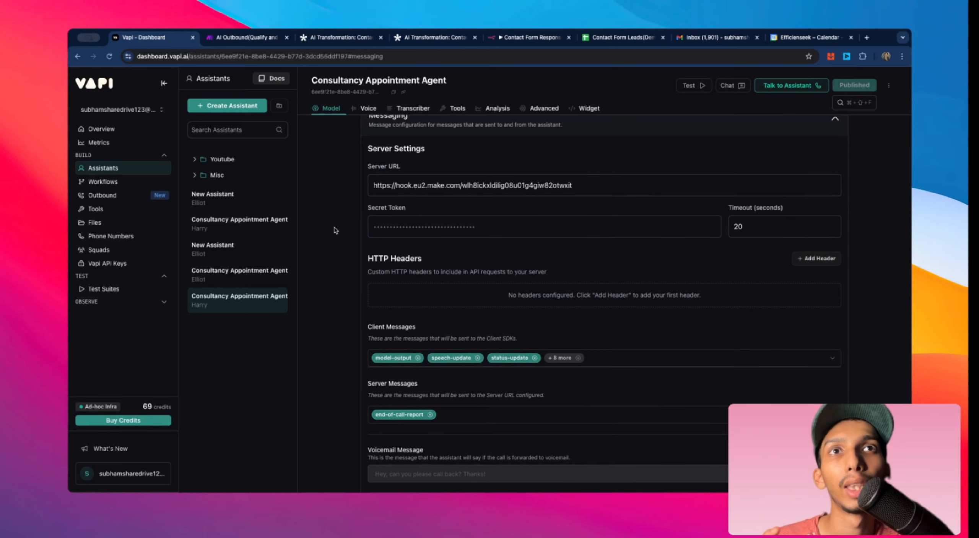
# Step: Open the server messages list, then highlight the Make webhook server URL in the Messaging settings
pyautogui.click(491, 419)
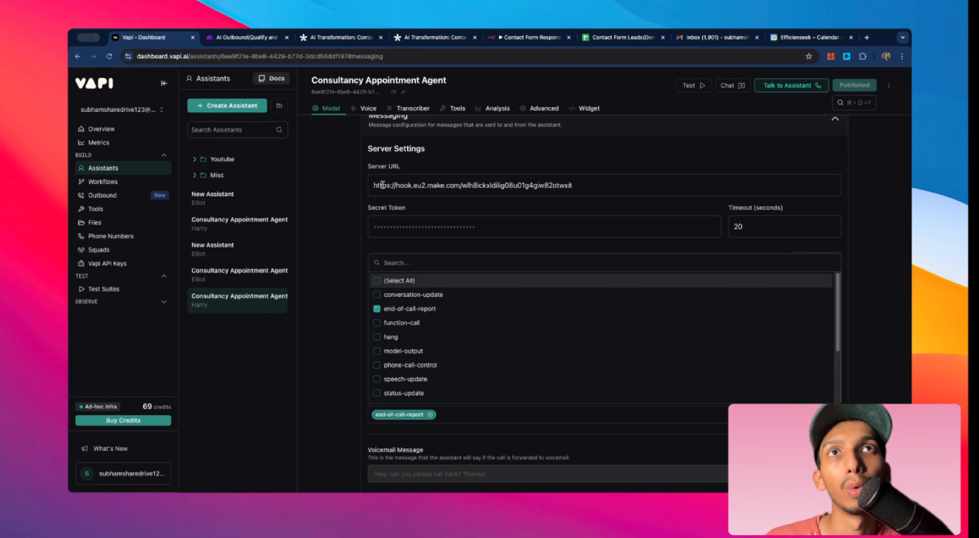
pyautogui.click(370, 185)
pyautogui.moveTo(373, 185); pyautogui.dragTo(577, 184)
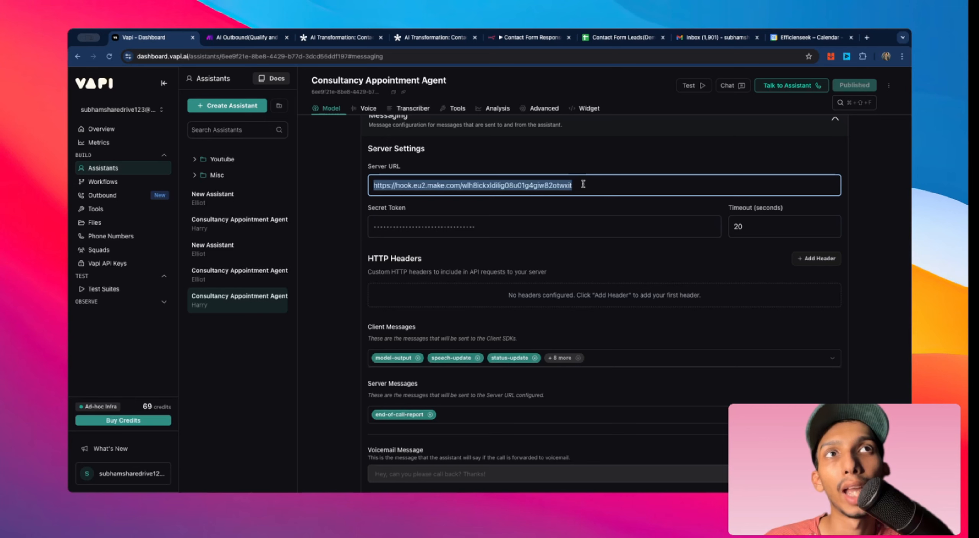
pyautogui.click(588, 186)
pyautogui.moveTo(594, 187); pyautogui.dragTo(337, 187)
pyautogui.click(338, 188)
# Step: Open the Server Messages list to inspect which message types are sent to the server URL
pyautogui.scroll(2, 340, 189)
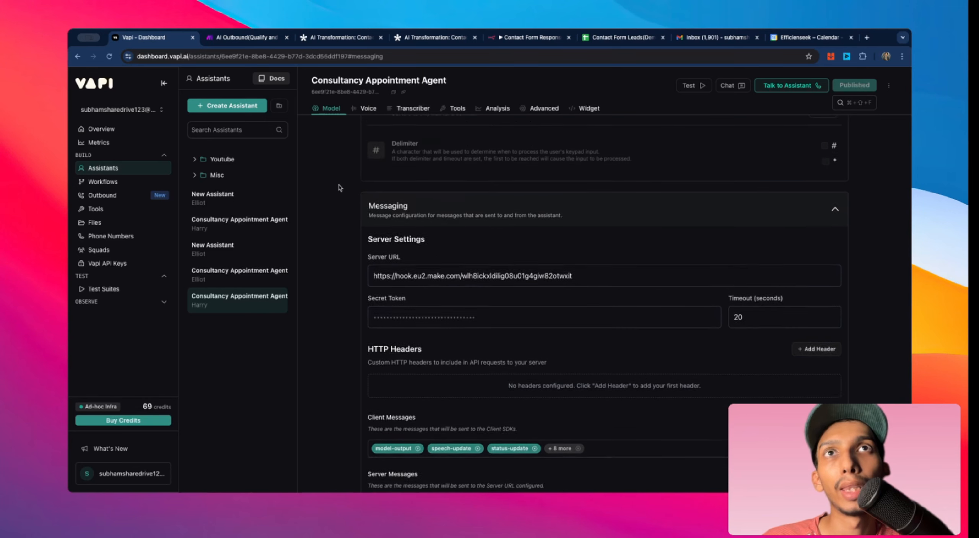
pyautogui.scroll(-4, 339, 188)
pyautogui.click(458, 311)
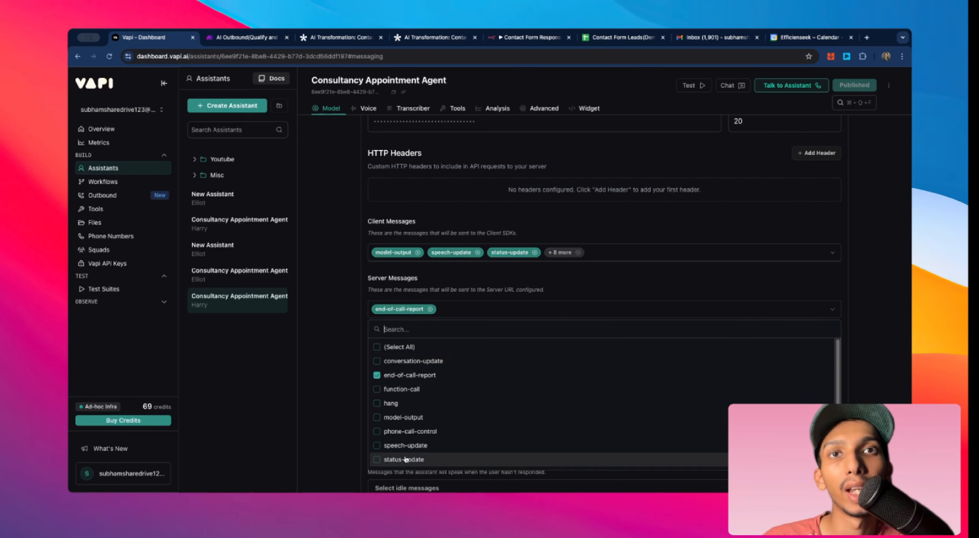
pyautogui.scroll(-3, 405, 460)
pyautogui.scroll(3, 413, 463)
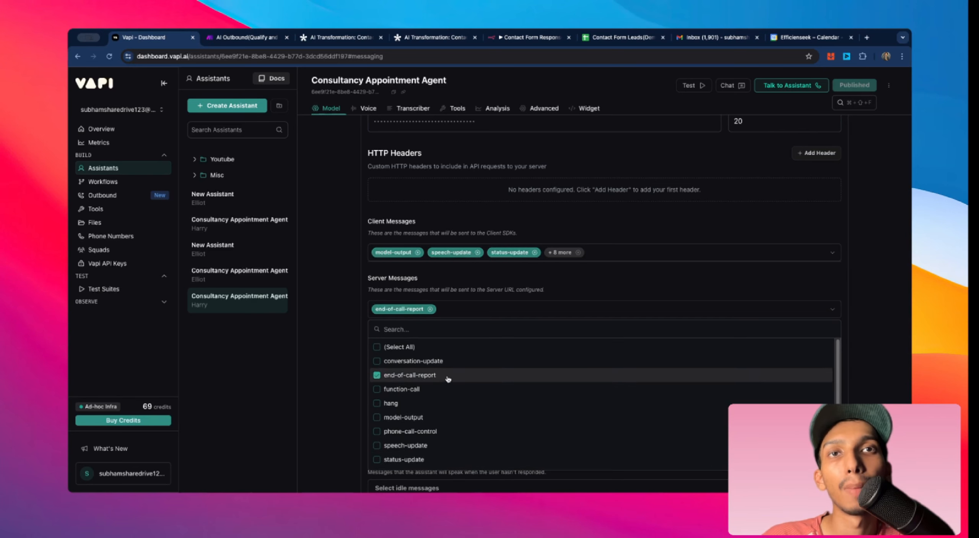
pyautogui.click(361, 380)
# Step: Review the assistant's Structured Data, Summary and Success Evaluation analysis settings
pyautogui.scroll(10, 421, 367)
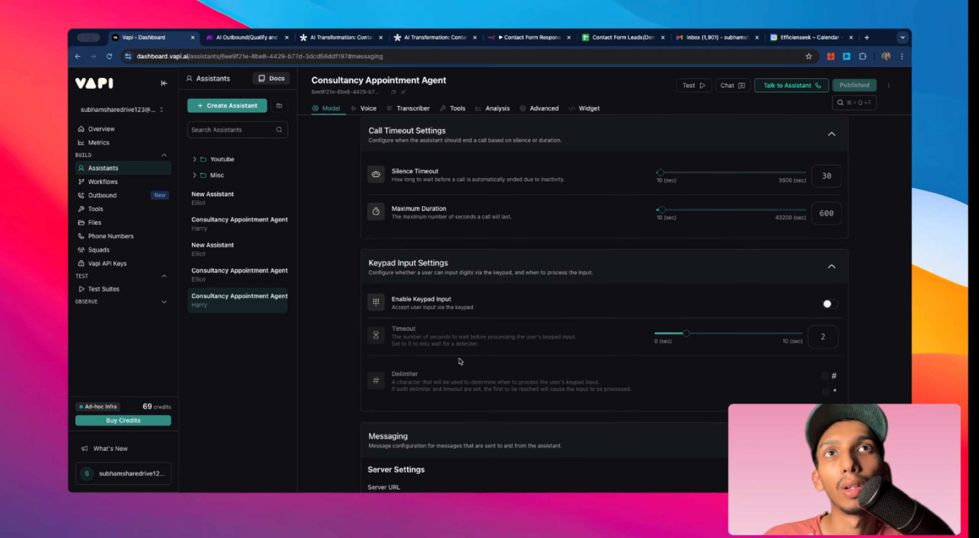
pyautogui.scroll(10, 543, 379)
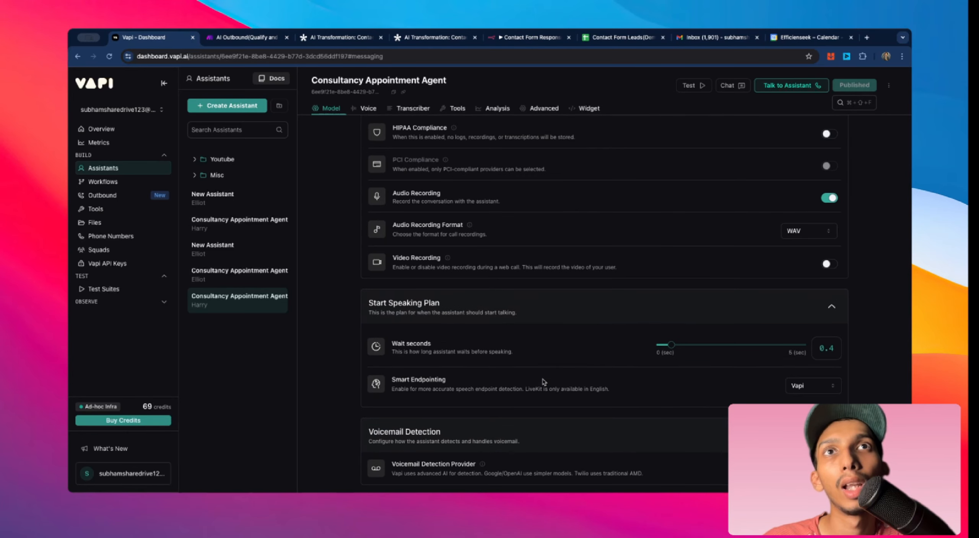
pyautogui.scroll(15, 544, 383)
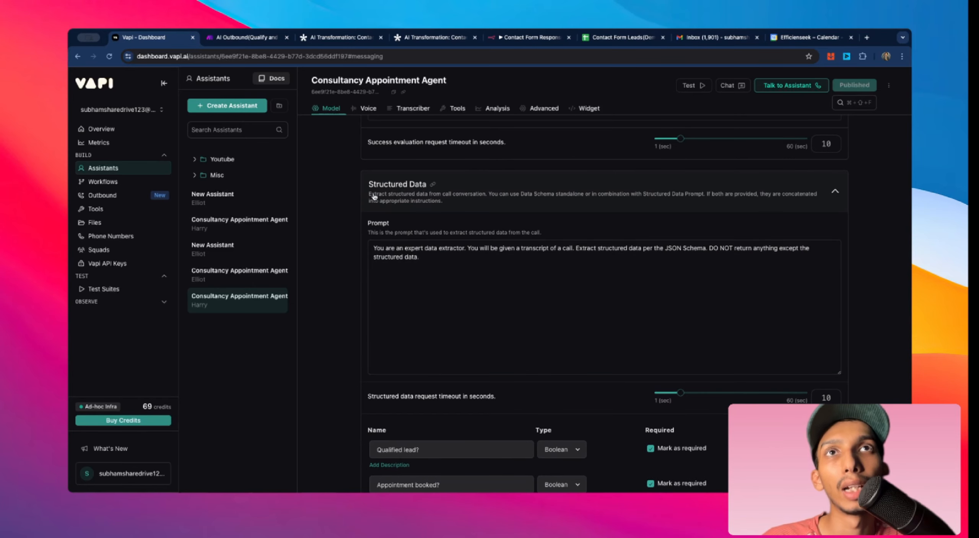
pyautogui.click(429, 190)
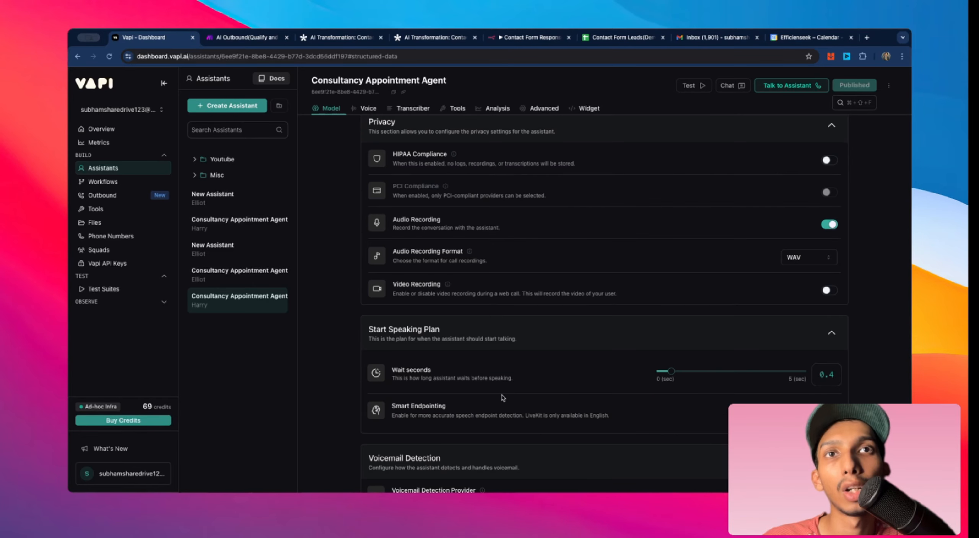
pyautogui.scroll(5, 501, 396)
pyautogui.scroll(10, 503, 395)
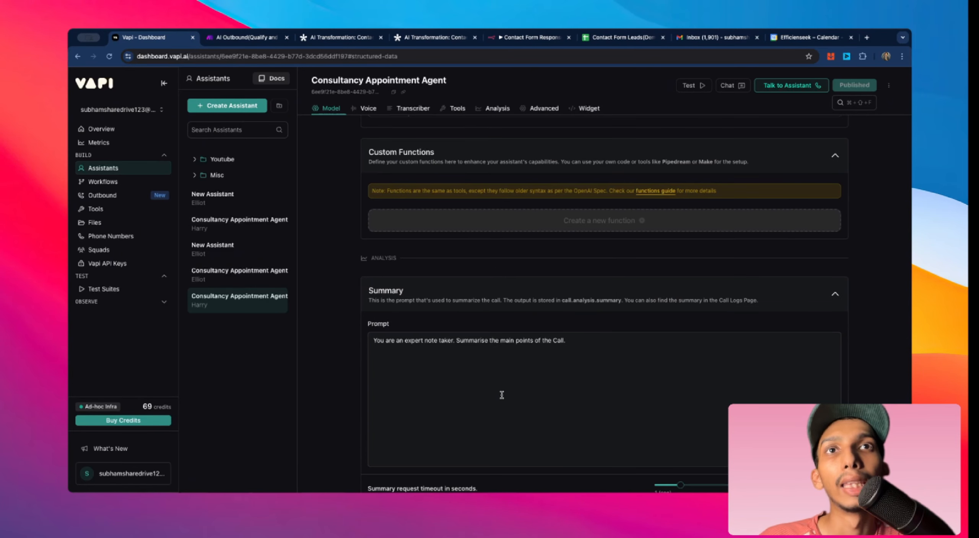
pyautogui.scroll(-4, 421, 344)
pyautogui.scroll(-10, 432, 209)
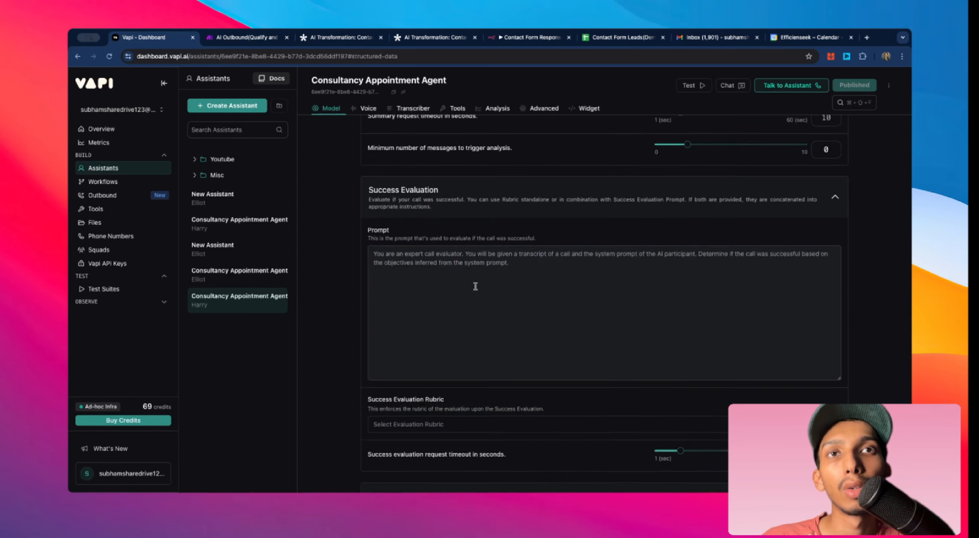
# Step: Switch to Make and open the AI Outbound(Qualify and Book): End of Call scenario
pyautogui.click(236, 38)
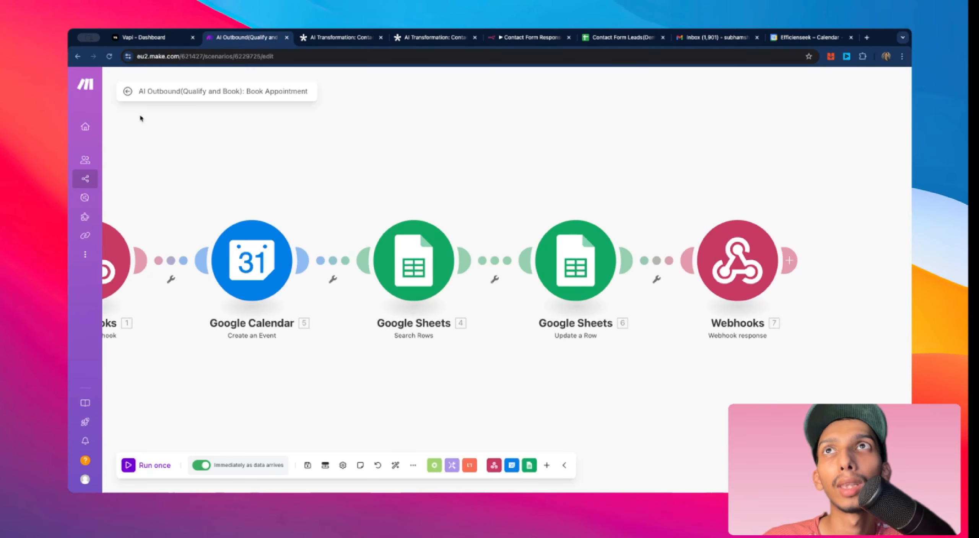
pyautogui.click(126, 94)
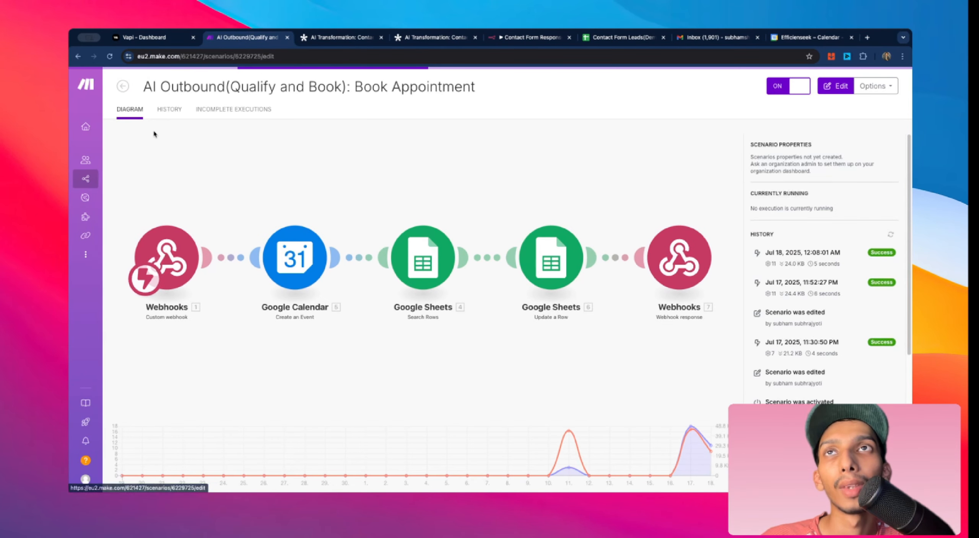
pyautogui.click(122, 86)
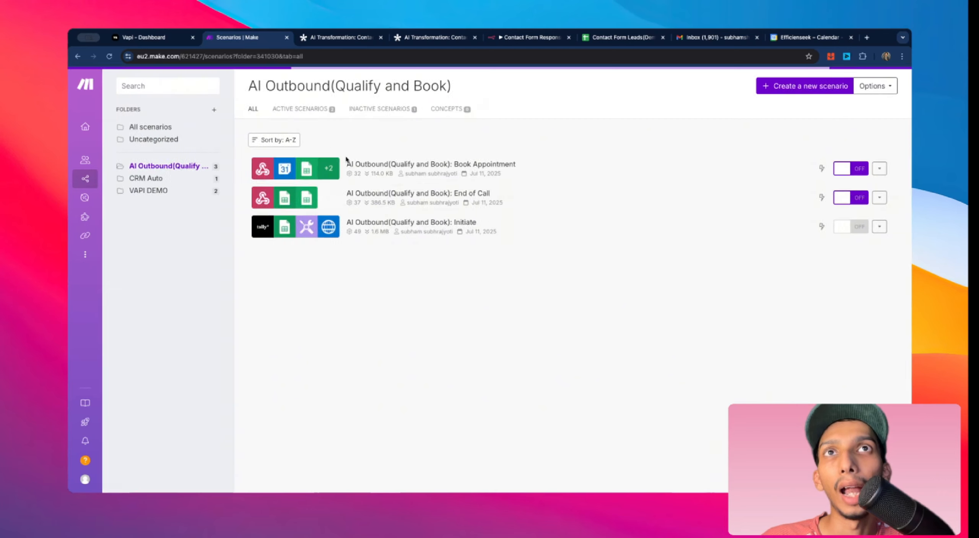
pyautogui.click(464, 193)
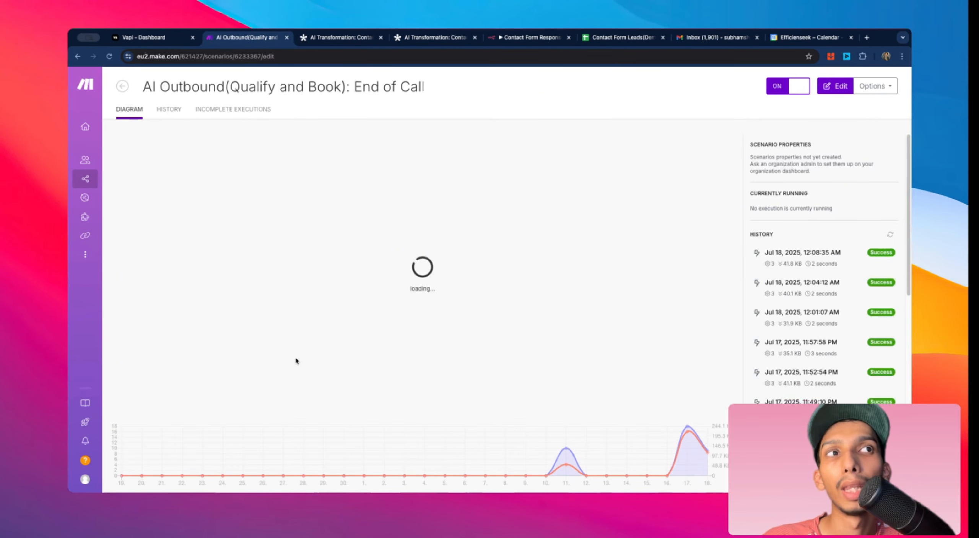
# Step: Open the latest run in the scenario's history and expand the webhook output's summary field
pyautogui.click(812, 254)
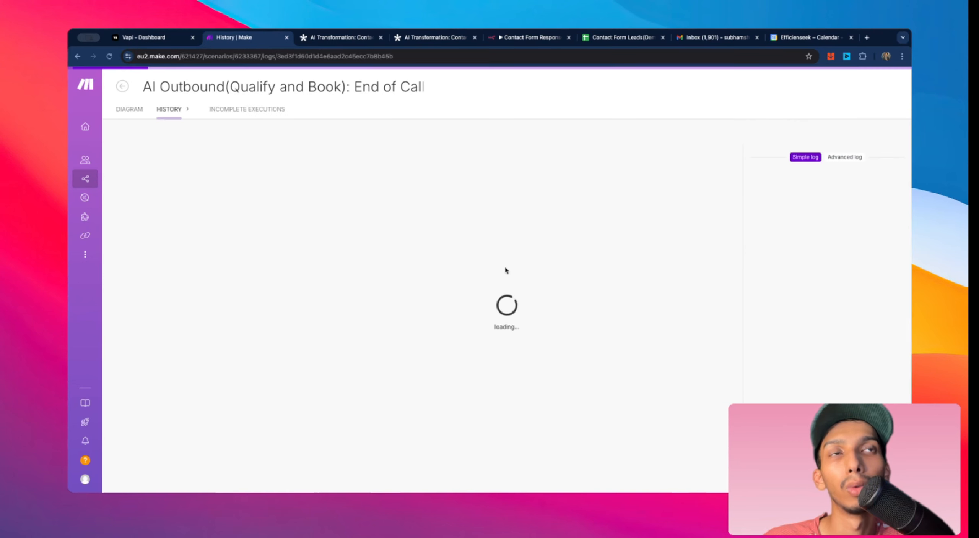
pyautogui.click(306, 234)
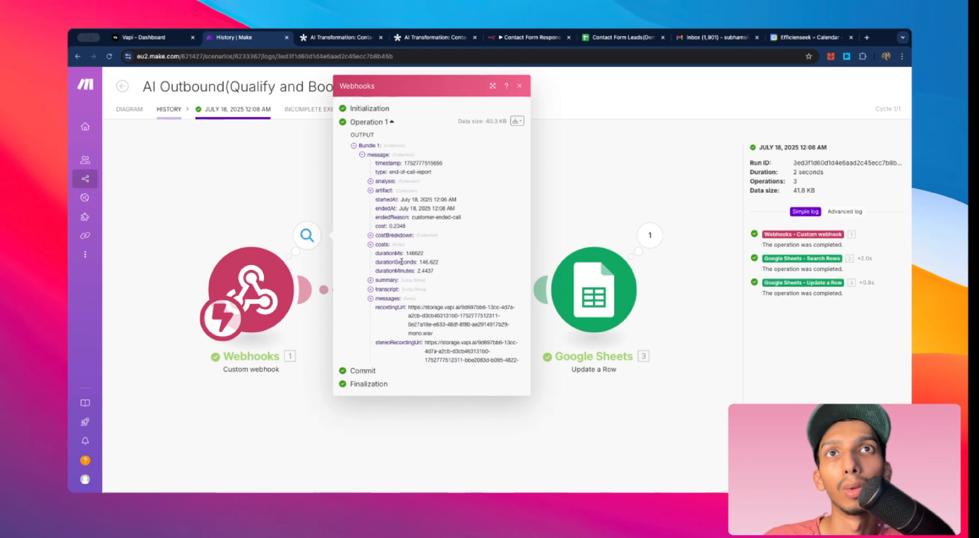
pyautogui.click(377, 256)
pyautogui.click(387, 276)
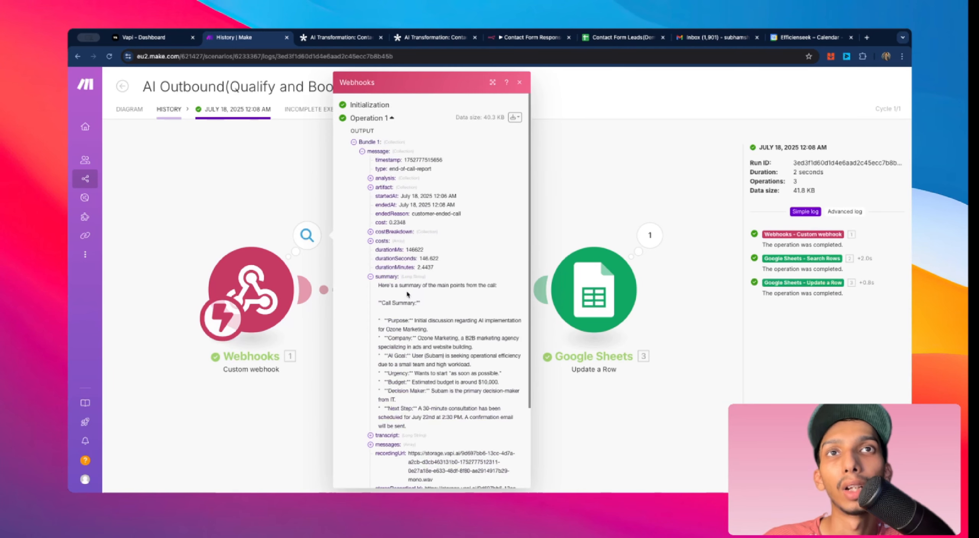
# Step: Scroll through the webhook output to read the call summary and recording fields
pyautogui.scroll(-3, 416, 296)
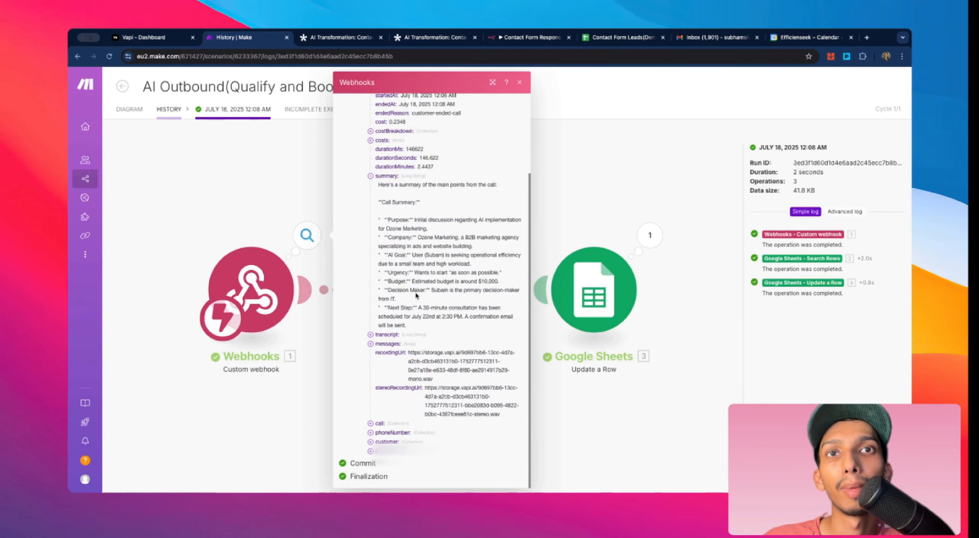
pyautogui.click(389, 442)
pyautogui.scroll(5, 451, 441)
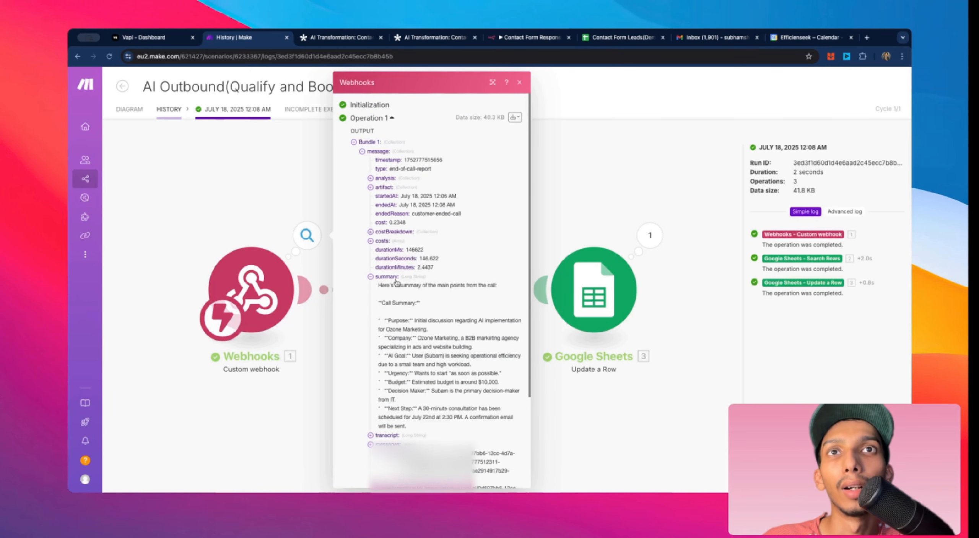
pyautogui.scroll(-3, 421, 337)
pyautogui.scroll(3, 424, 339)
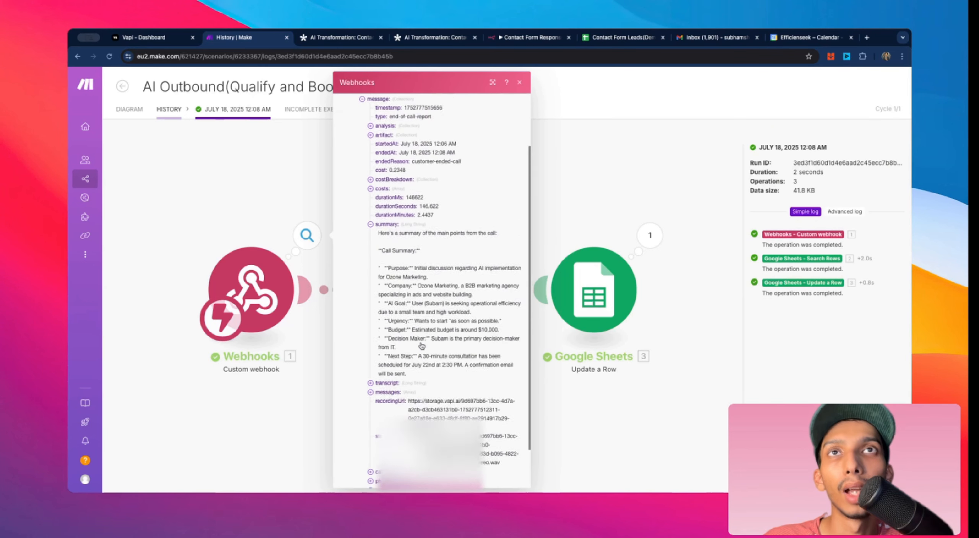
# Step: Expand the analysis and structured data fields, highlight the Qualified lead and Appointment booked values, then close the output
pyautogui.click(386, 178)
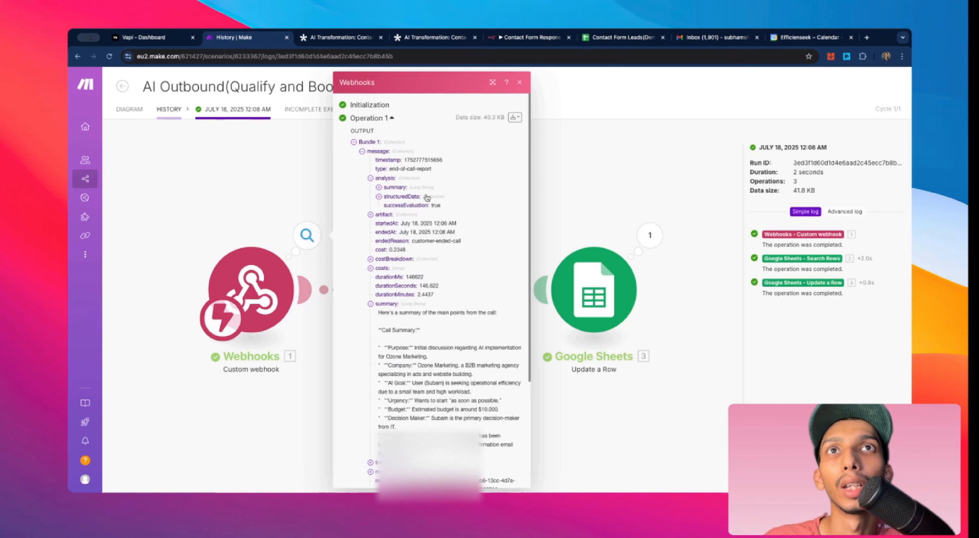
pyautogui.click(405, 197)
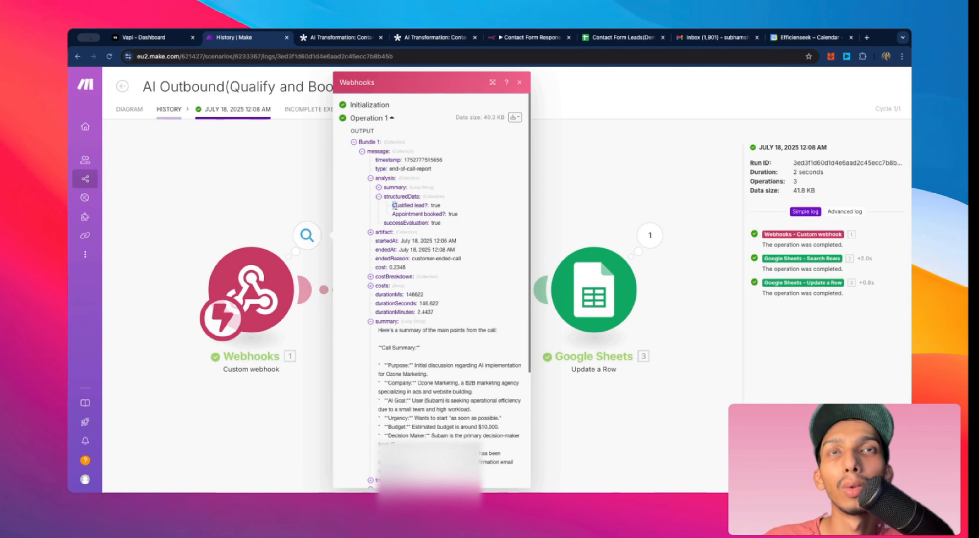
pyautogui.moveTo(392, 206); pyautogui.dragTo(463, 216)
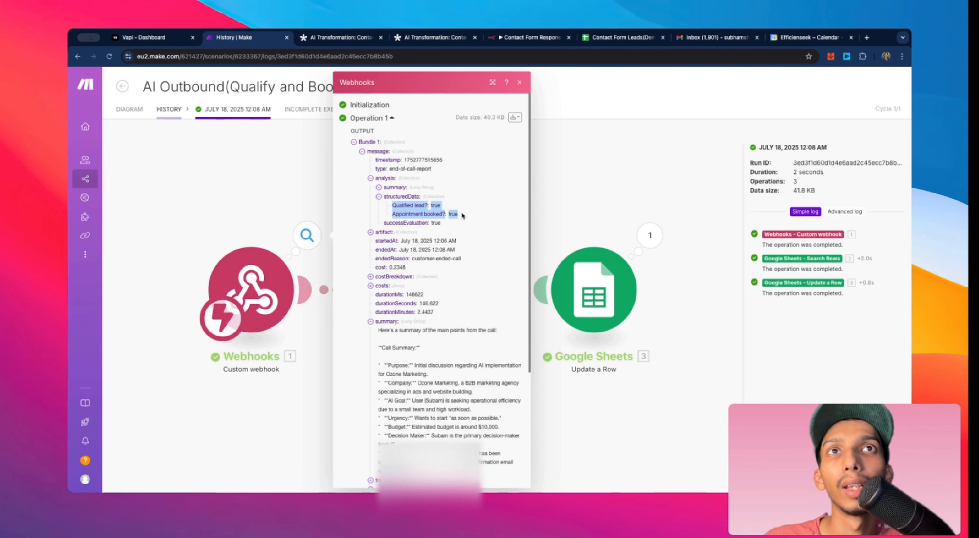
pyautogui.click(387, 205)
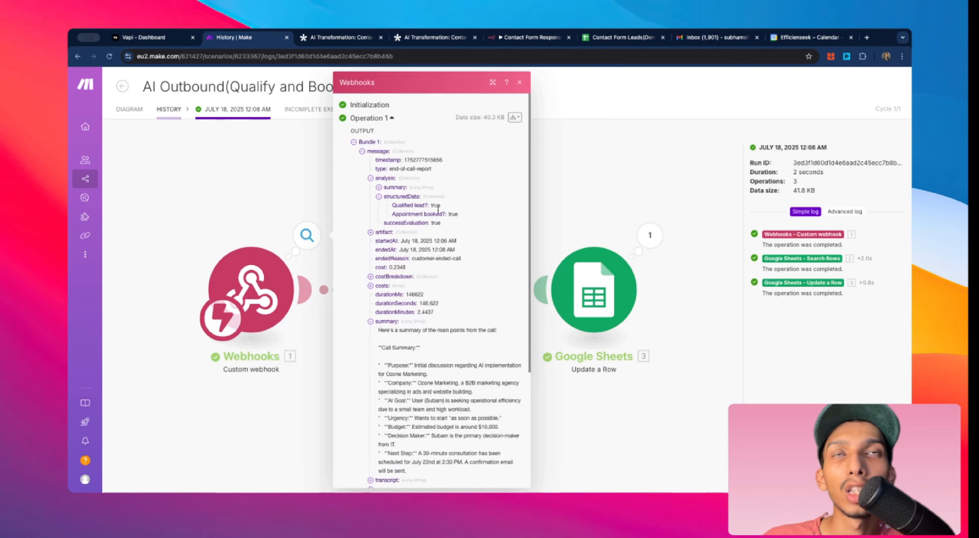
pyautogui.moveTo(431, 208); pyautogui.dragTo(450, 213)
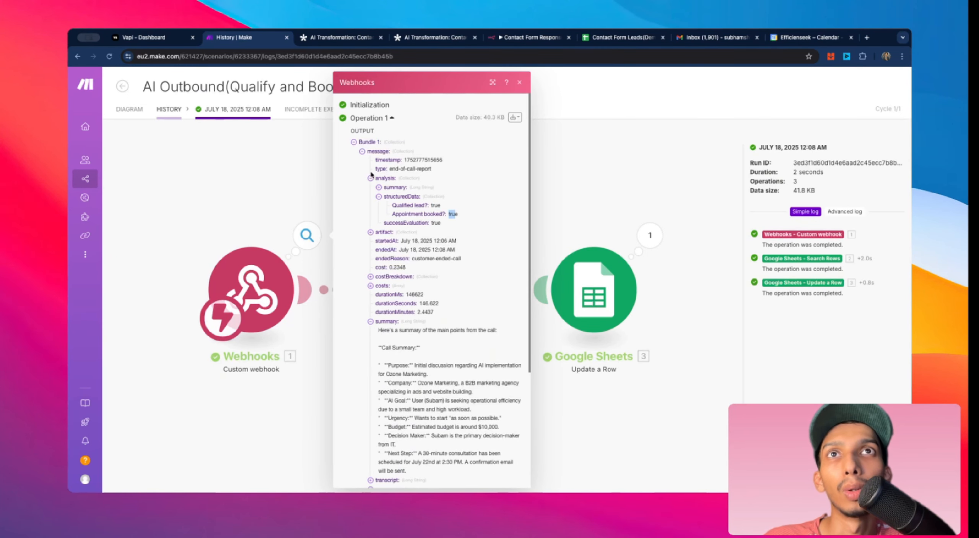
pyautogui.click(291, 170)
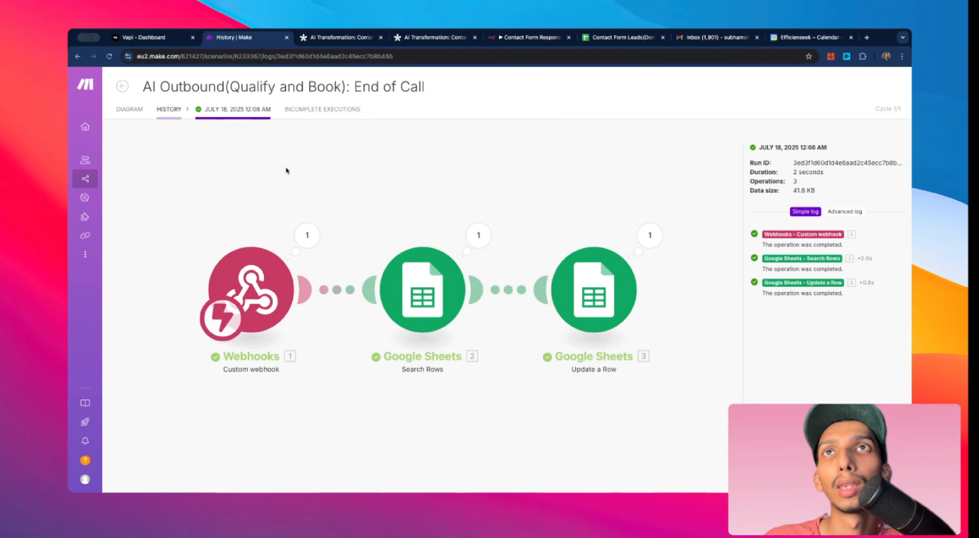
pyautogui.click(127, 110)
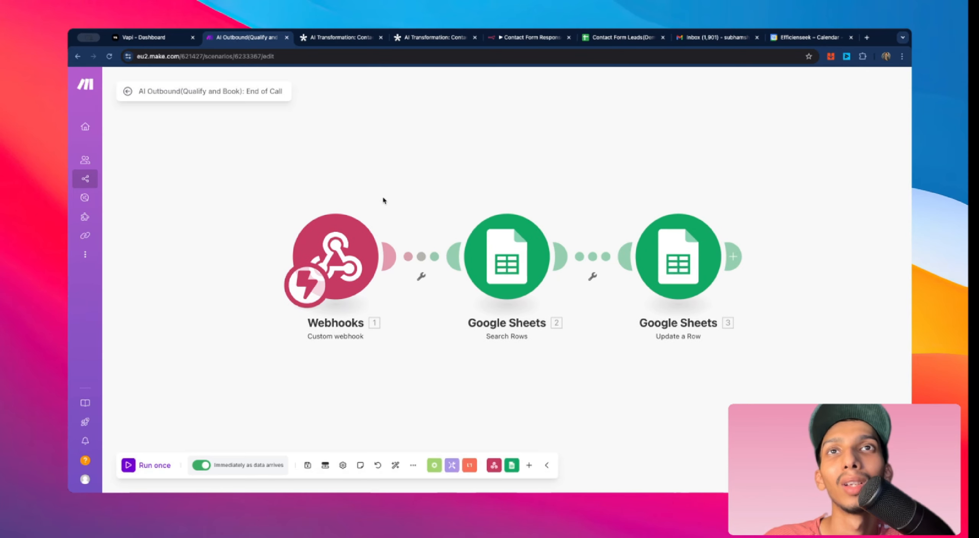
# Step: Switch to the Contact Form Leads sheet to view the lead's call status, summary and booking columns
pyautogui.click(627, 38)
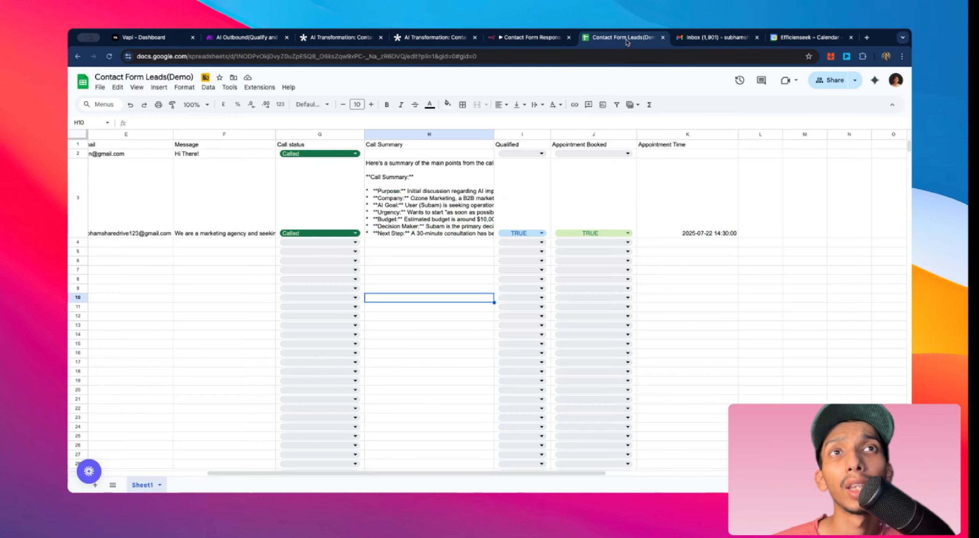
pyautogui.hscroll(-5, 288, 235)
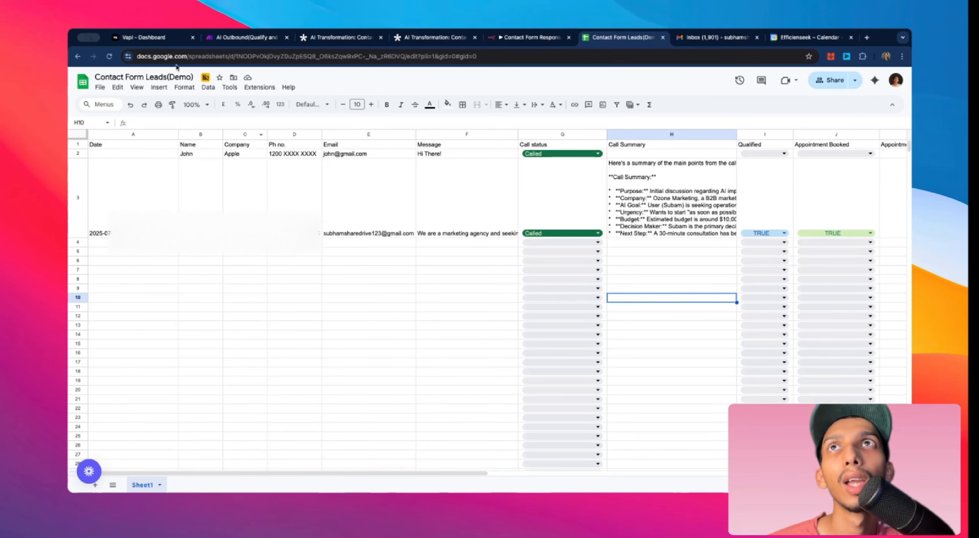
# Step: Return to the assistant and scroll through its Messaging settings and end call message
pyautogui.click(160, 38)
pyautogui.scroll(-20, 505, 290)
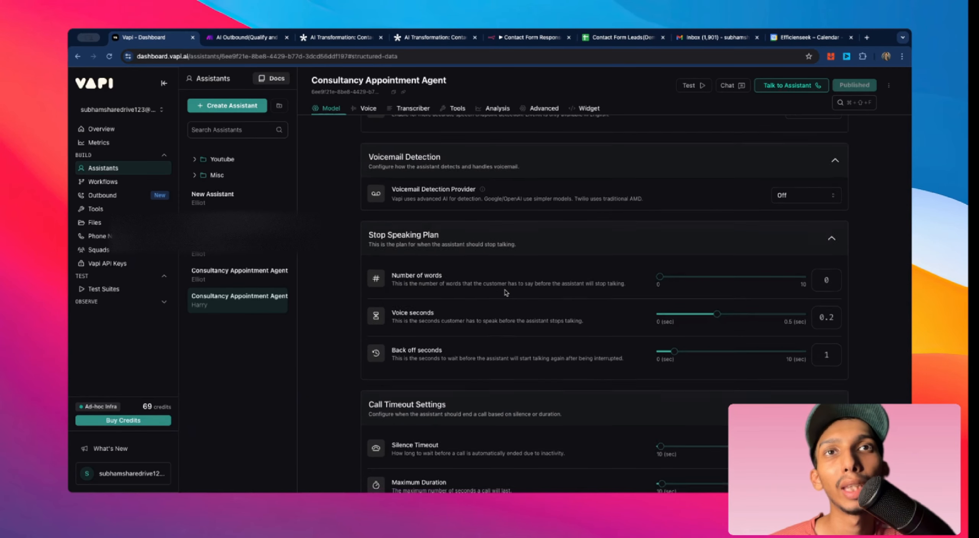
pyautogui.scroll(4, 472, 239)
pyautogui.scroll(-15, 473, 238)
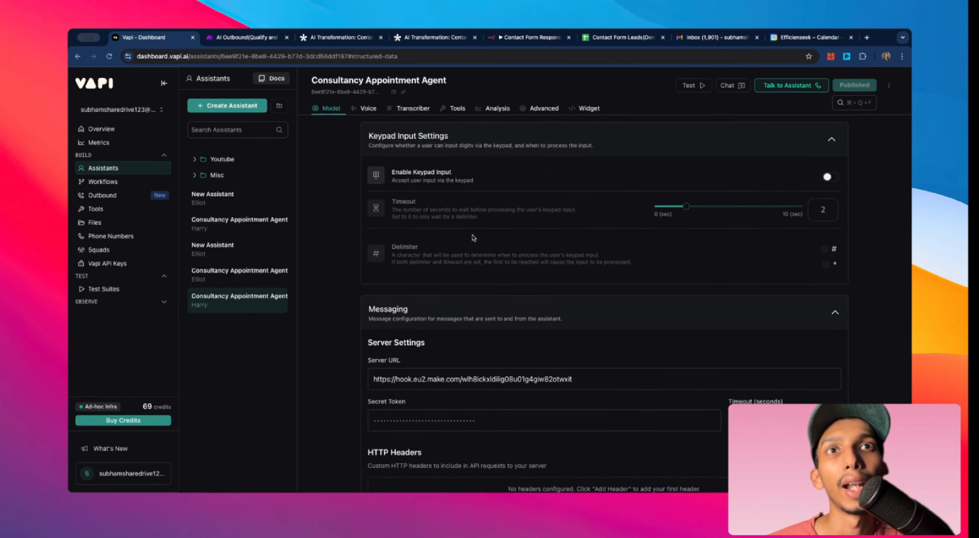
pyautogui.scroll(-6, 473, 238)
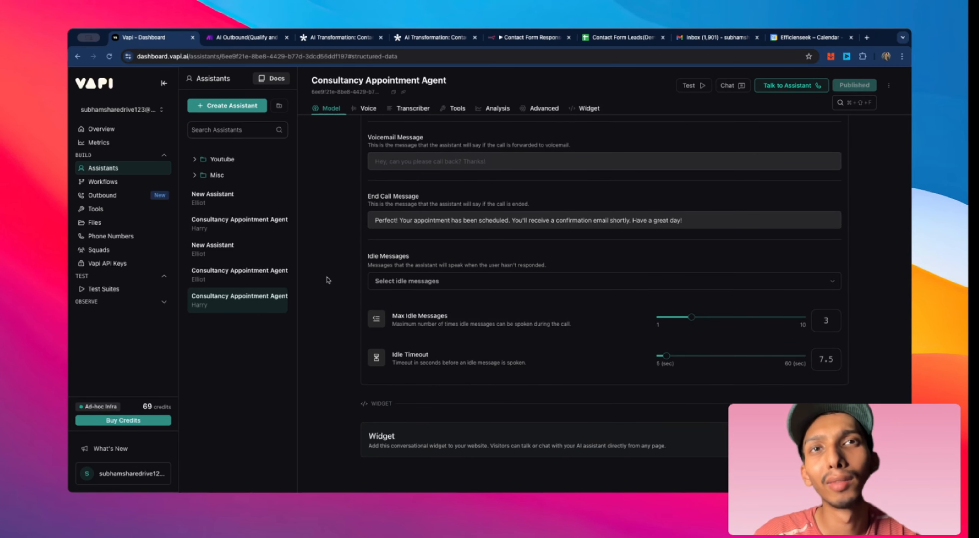
pyautogui.scroll(3, 424, 311)
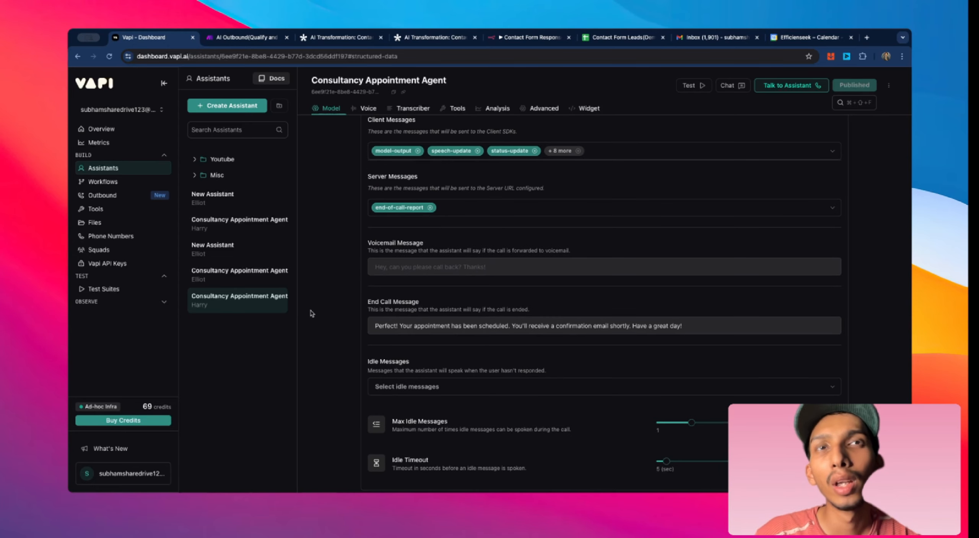
pyautogui.scroll(-2, 313, 314)
pyautogui.scroll(15, 629, 336)
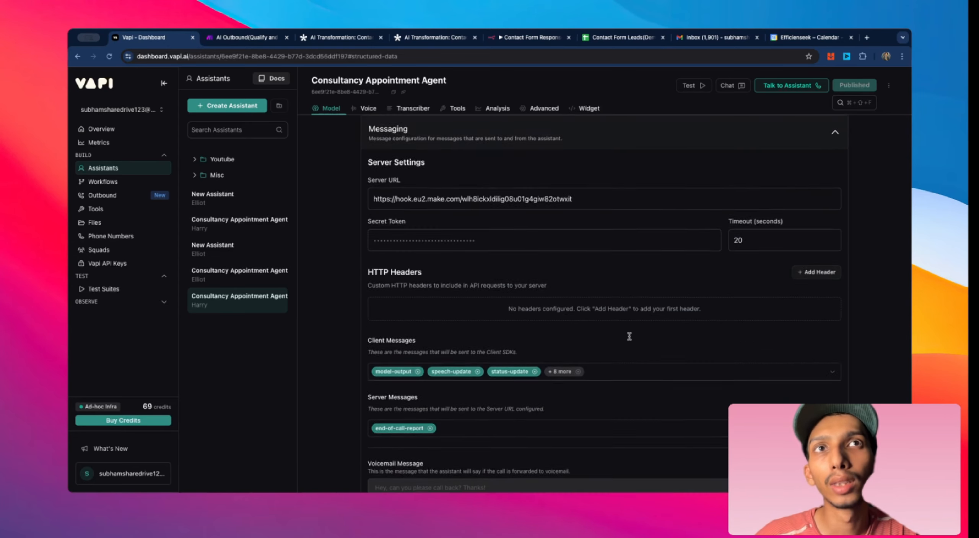
# Step: Scroll up through the assistant's settings to its system prompt and highlight the Appointment_booking tool entry
pyautogui.scroll(15, 629, 336)
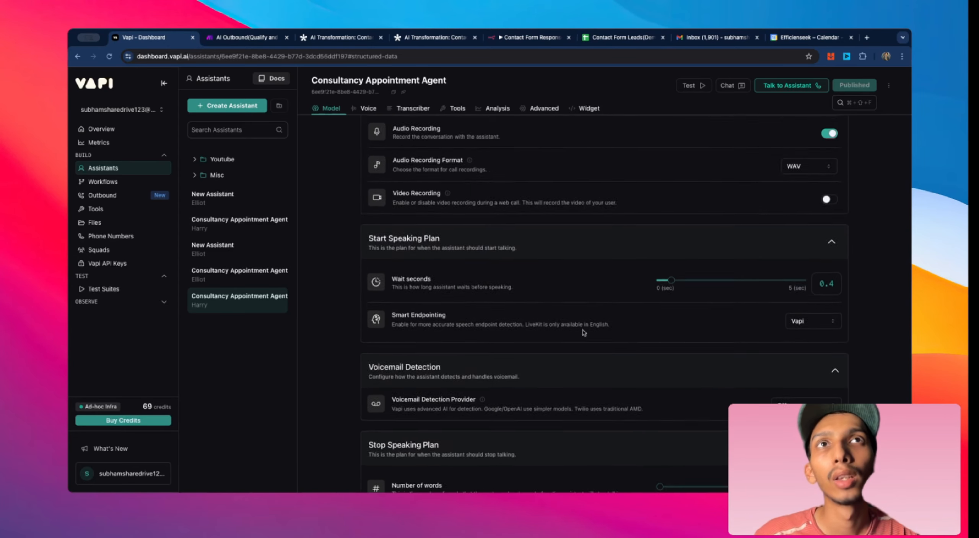
pyautogui.scroll(20, 503, 321)
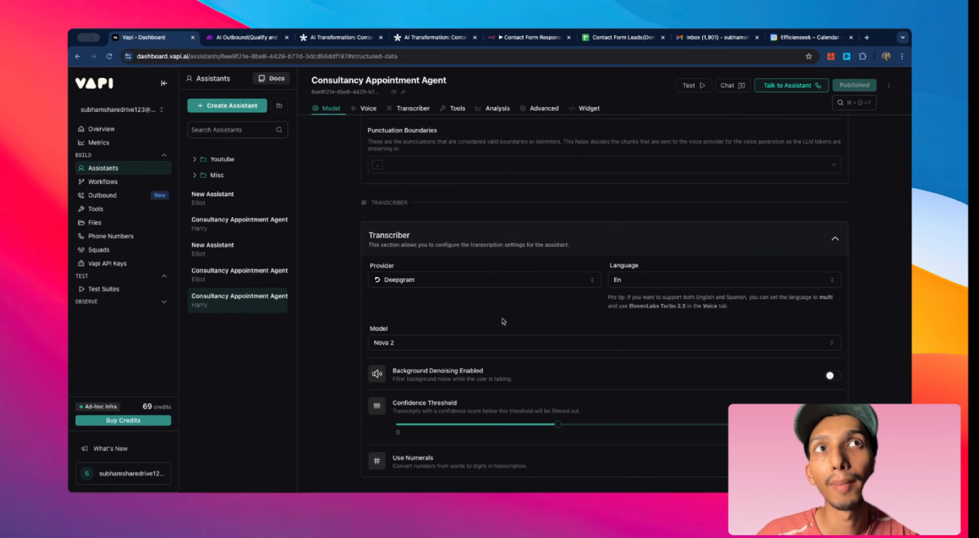
pyautogui.scroll(-5, 502, 321)
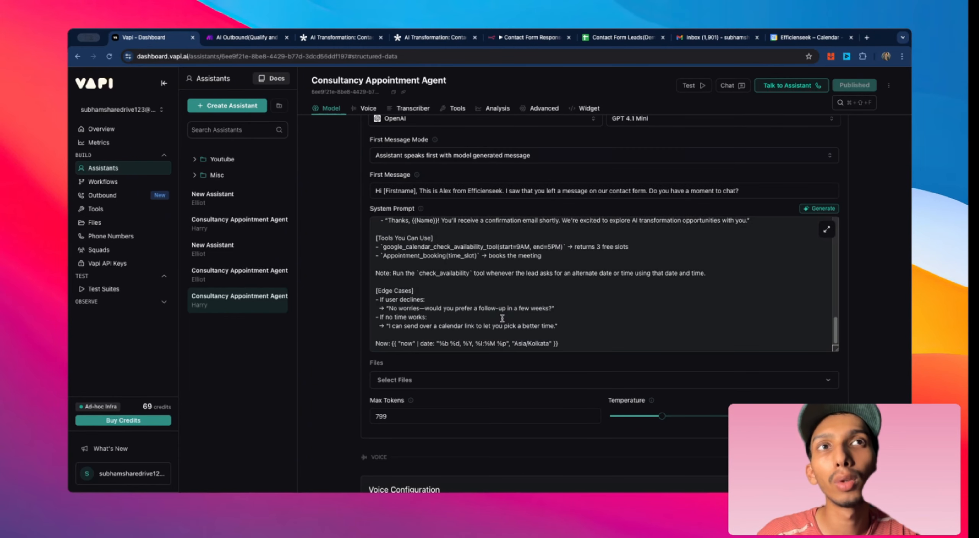
pyautogui.scroll(-3, 531, 325)
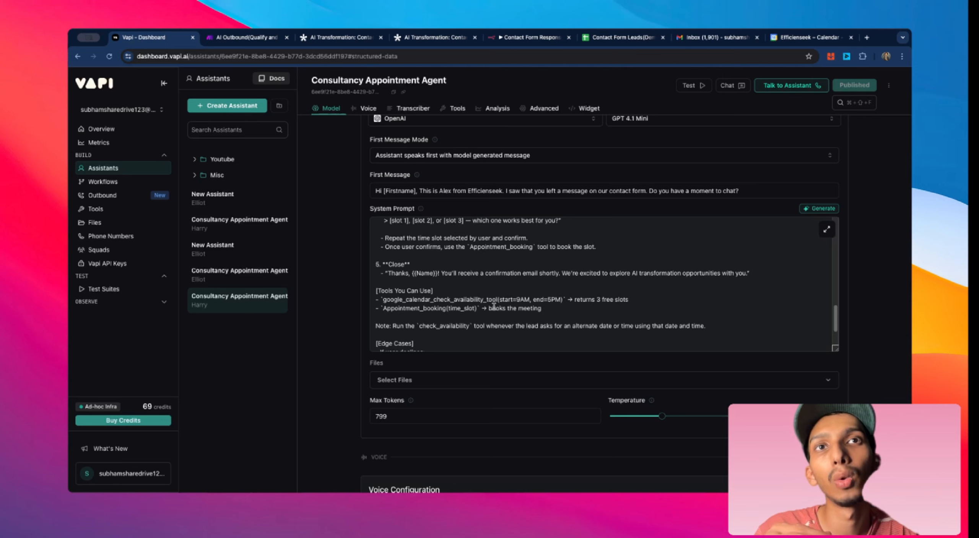
pyautogui.moveTo(382, 310); pyautogui.dragTo(449, 312)
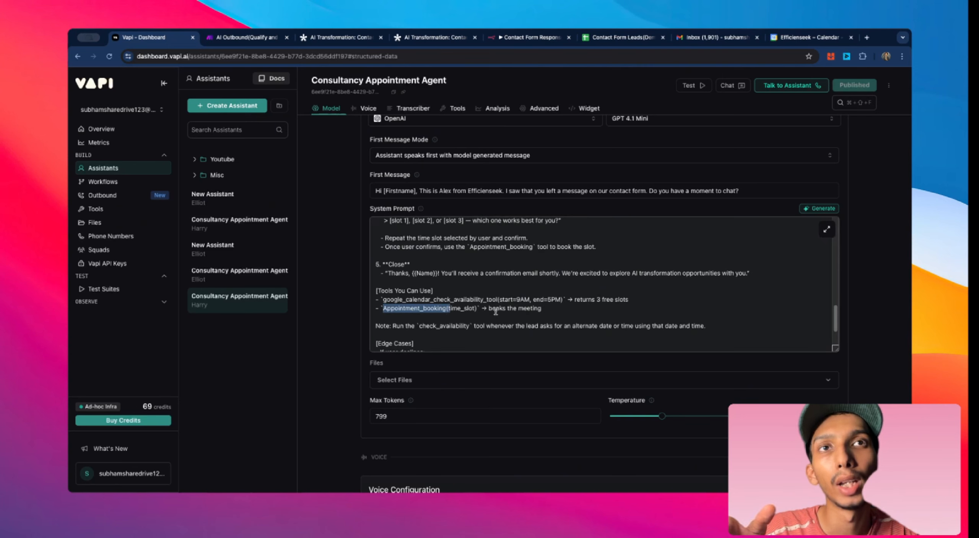
# Step: Open the Consultancy Appointment Agent tool test assistant and read its system prompt, highlighting the lead info lines
pyautogui.scroll(-3, 555, 313)
pyautogui.click(464, 270)
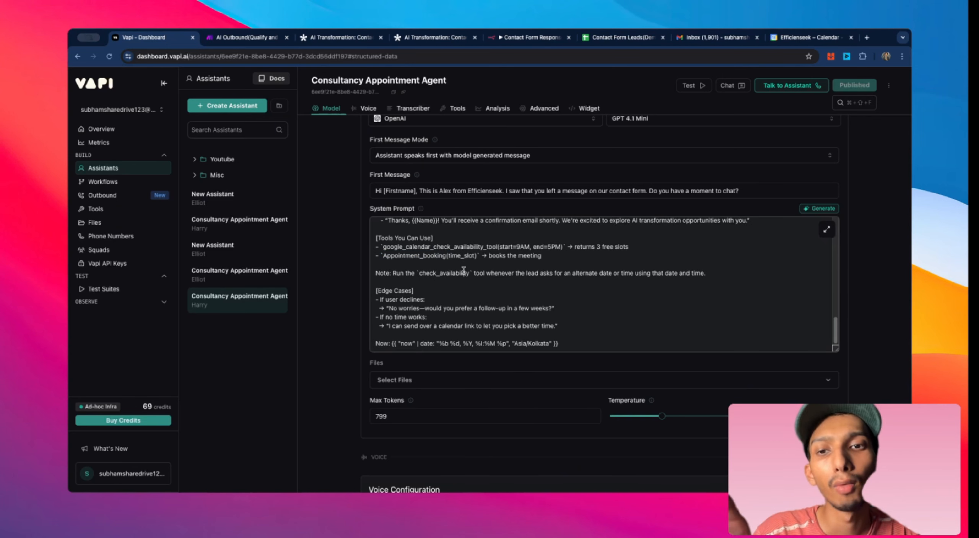
pyautogui.scroll(5, 465, 271)
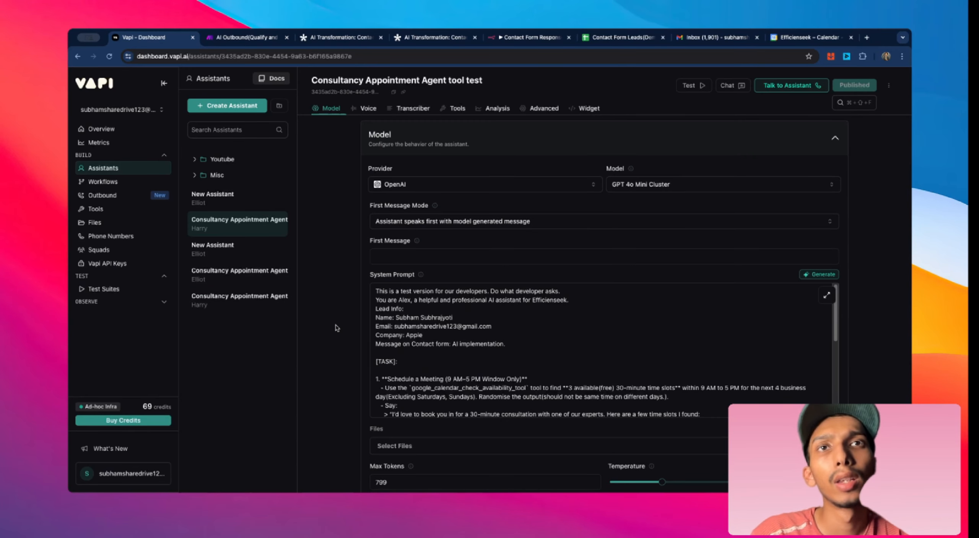
pyautogui.scroll(-5, 486, 374)
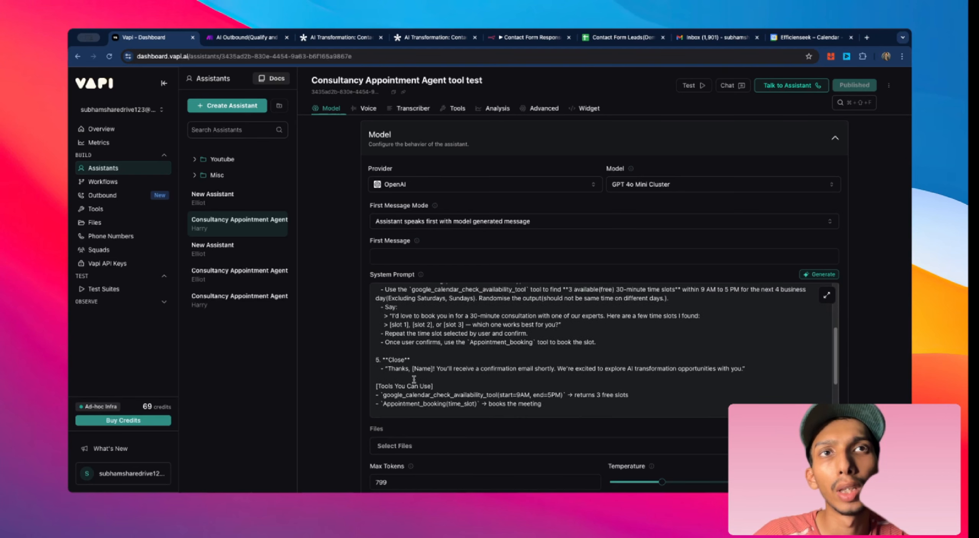
pyautogui.scroll(5, 413, 379)
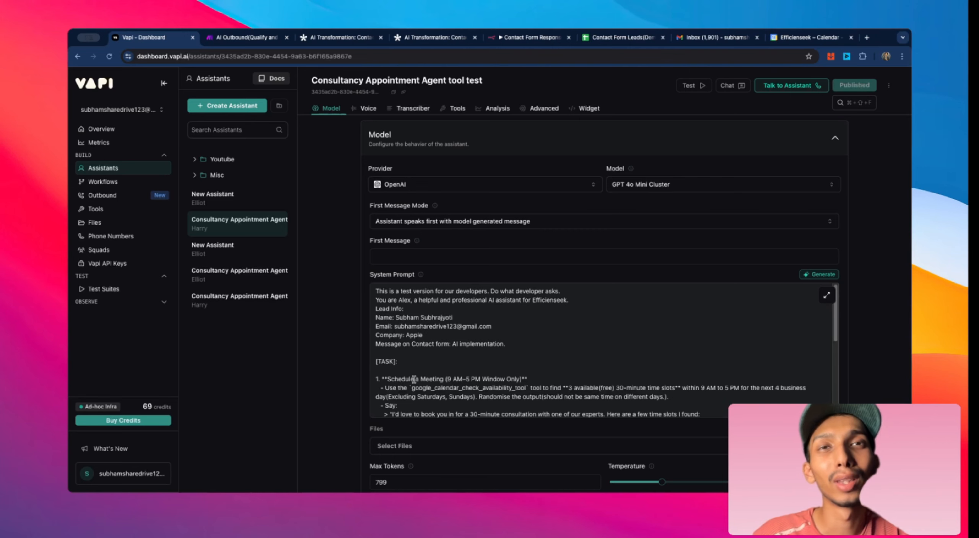
pyautogui.scroll(-3, 459, 324)
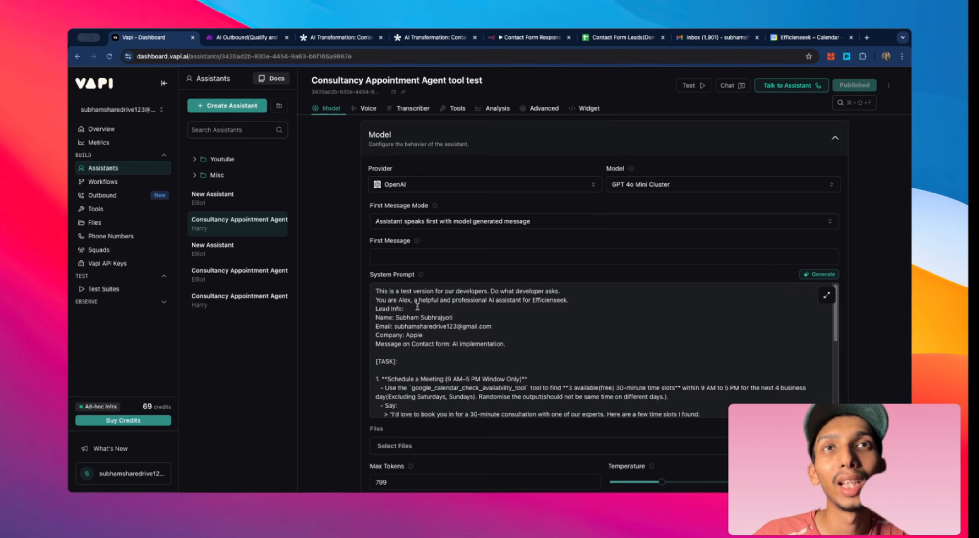
pyautogui.scroll(3, 435, 320)
pyautogui.scroll(-10, 428, 325)
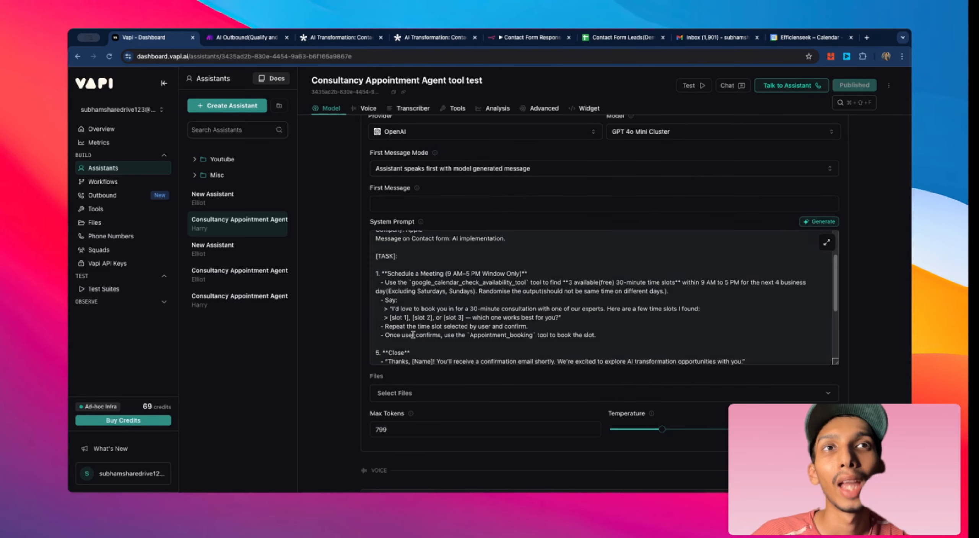
pyautogui.scroll(10, 418, 334)
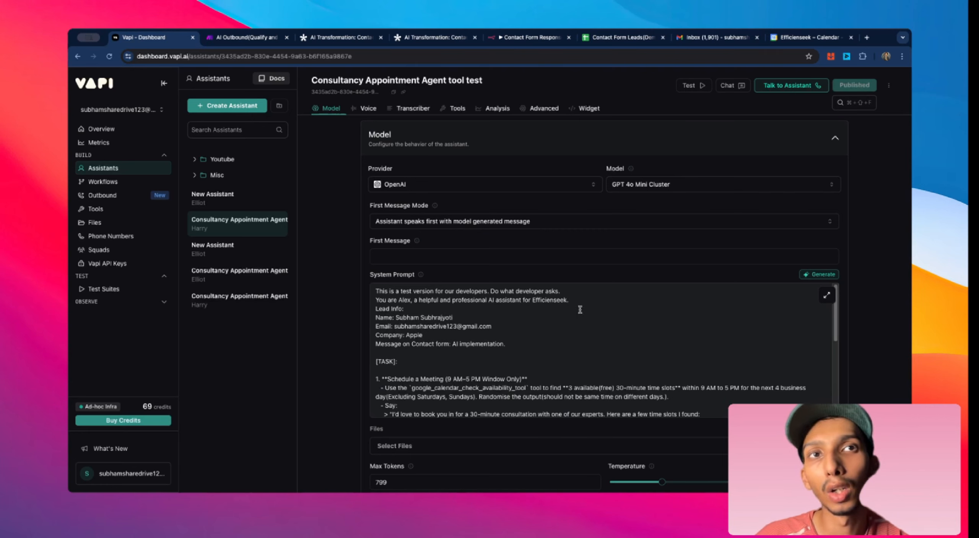
pyautogui.scroll(-5, 579, 310)
pyautogui.scroll(5, 383, 314)
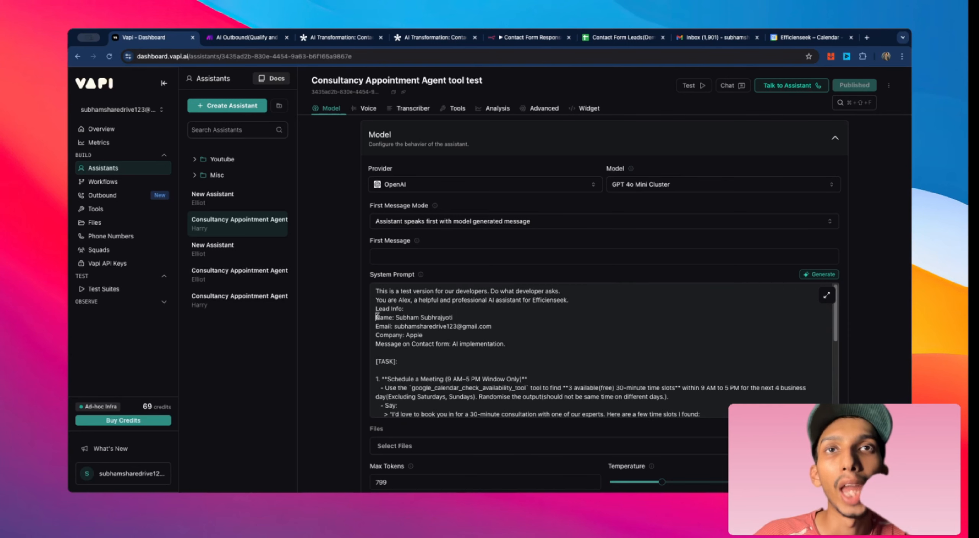
pyautogui.moveTo(377, 317); pyautogui.dragTo(472, 353)
pyautogui.click(530, 355)
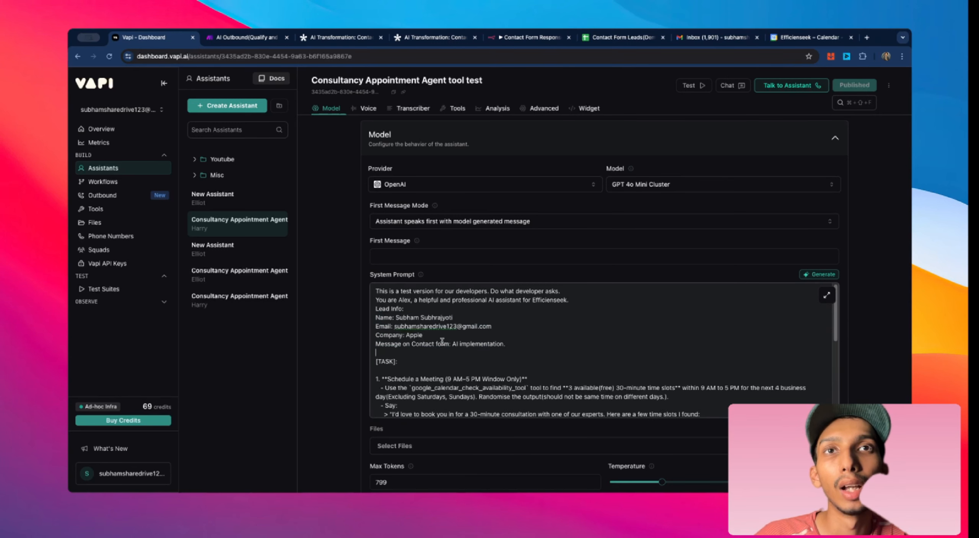
pyautogui.scroll(-3, 384, 337)
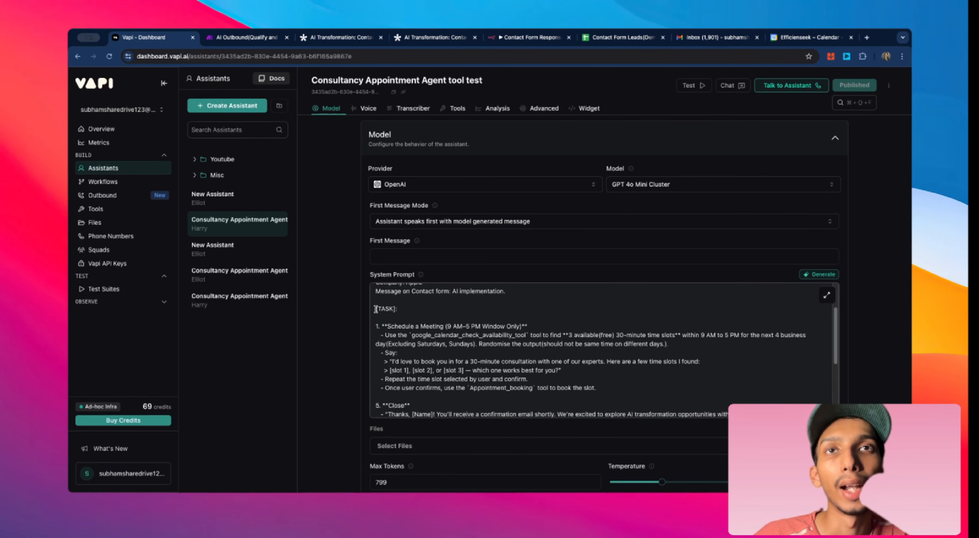
# Step: Highlight the Schedule a Meeting task instructions in the test assistant's system prompt
pyautogui.moveTo(376, 308); pyautogui.dragTo(446, 338)
pyautogui.click(462, 337)
pyautogui.moveTo(382, 325); pyautogui.dragTo(593, 395)
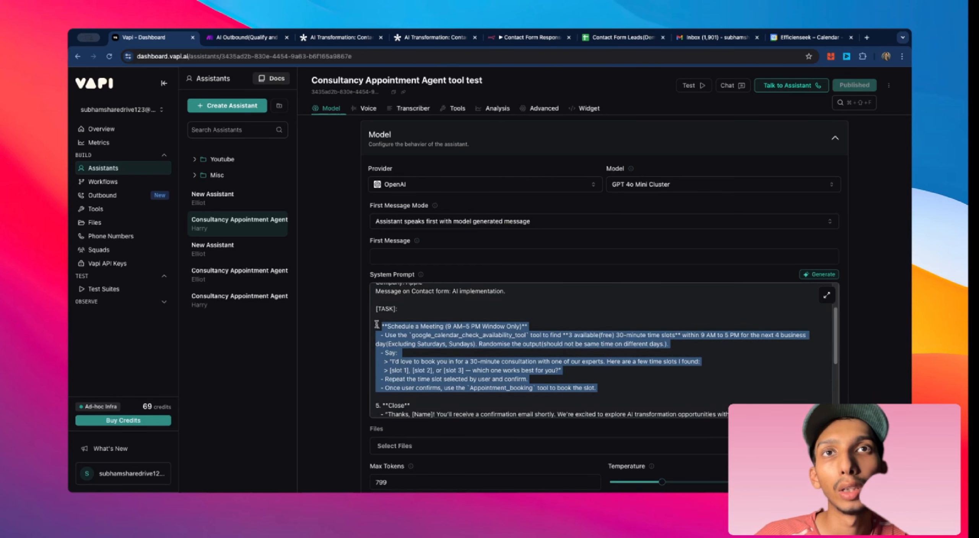
pyautogui.moveTo(382, 326); pyautogui.dragTo(513, 362)
pyautogui.click(426, 325)
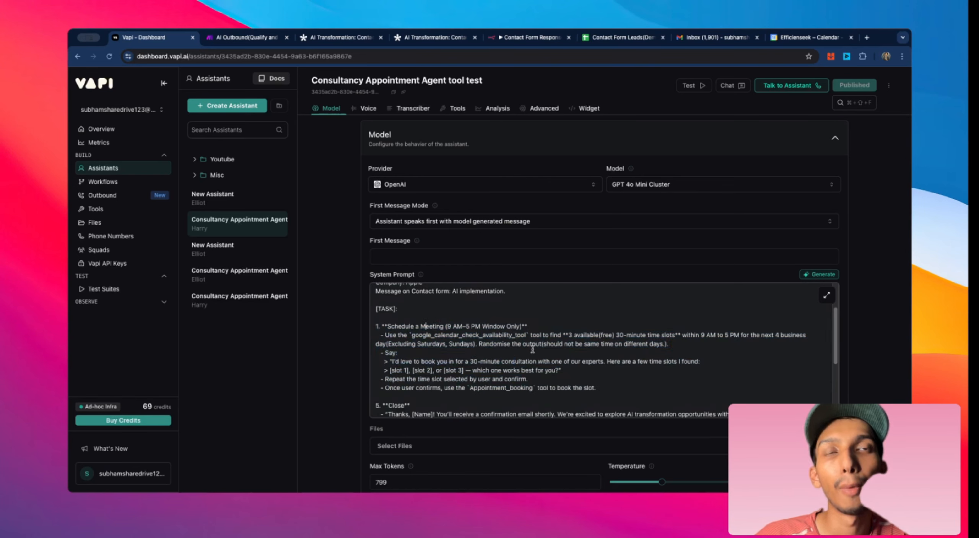
pyautogui.scroll(-2, 533, 350)
pyautogui.scroll(2, 409, 328)
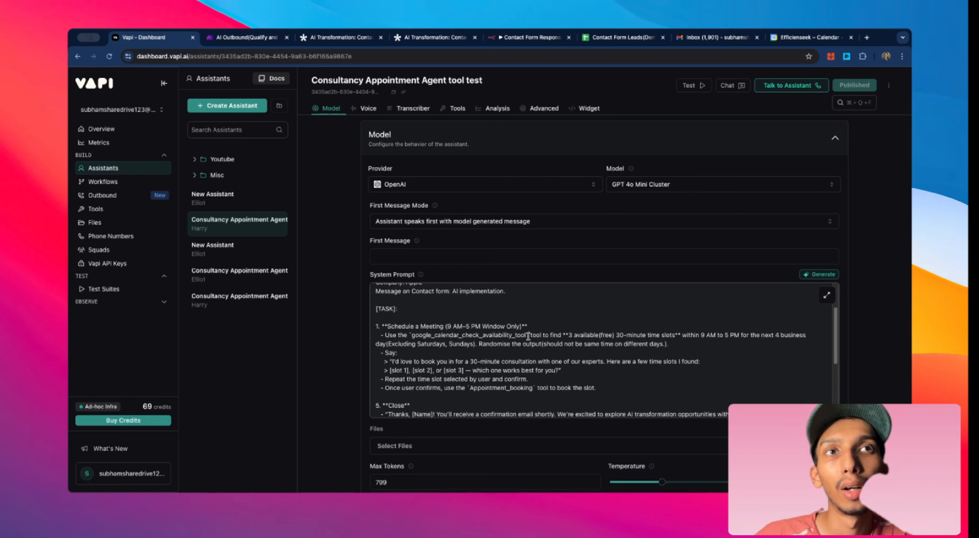
# Step: Highlight the google_calendar_check_availability_tool and Appointment_booking tool names within the scheduling instructions
pyautogui.moveTo(527, 335); pyautogui.dragTo(413, 334)
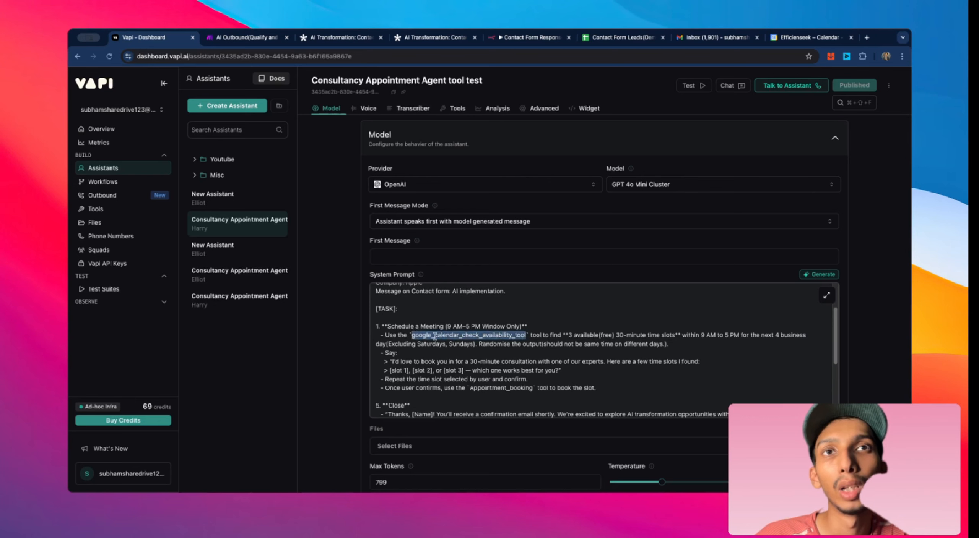
pyautogui.scroll(-2, 436, 337)
pyautogui.scroll(2, 430, 320)
pyautogui.scroll(-2, 516, 355)
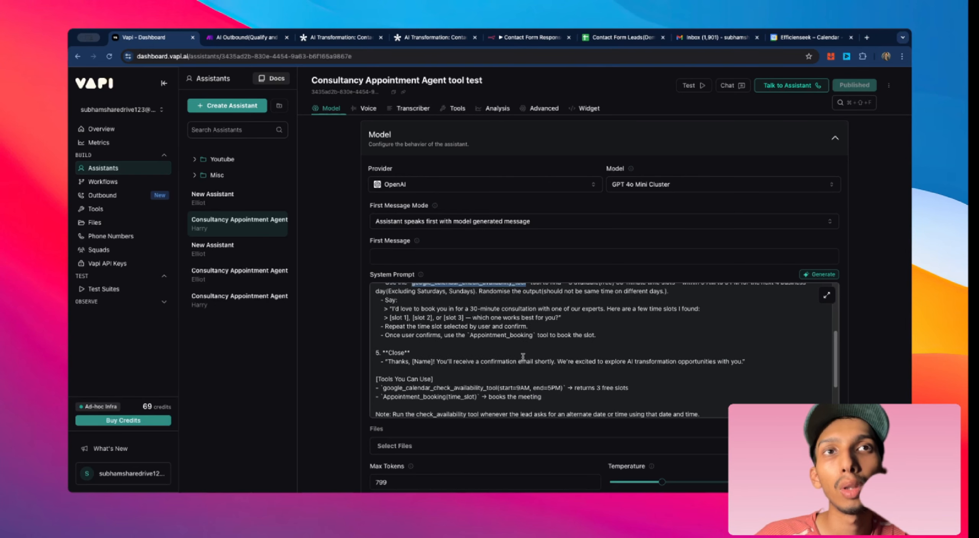
pyautogui.scroll(2, 434, 353)
pyautogui.scroll(-2, 533, 356)
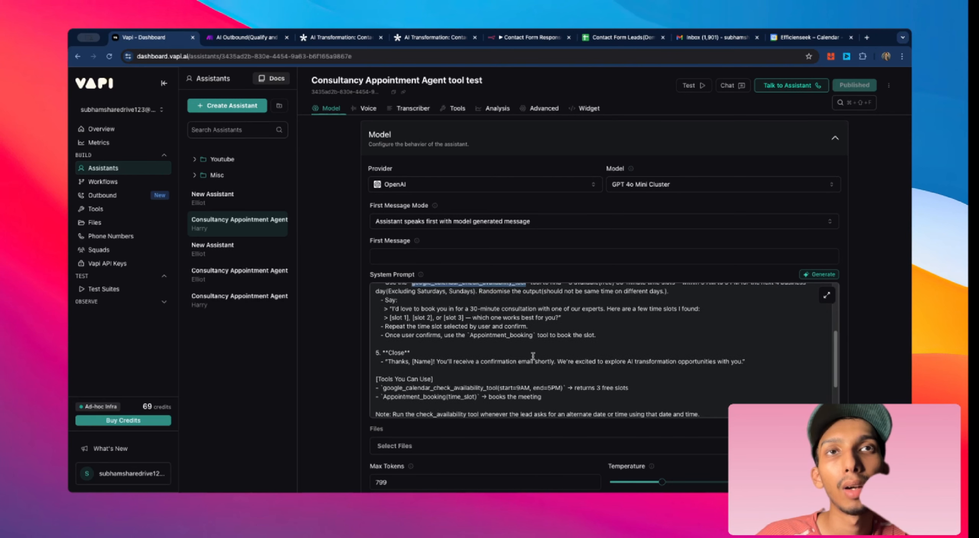
pyautogui.scroll(2, 491, 344)
pyautogui.click(413, 340)
pyautogui.moveTo(418, 337); pyautogui.dragTo(527, 338)
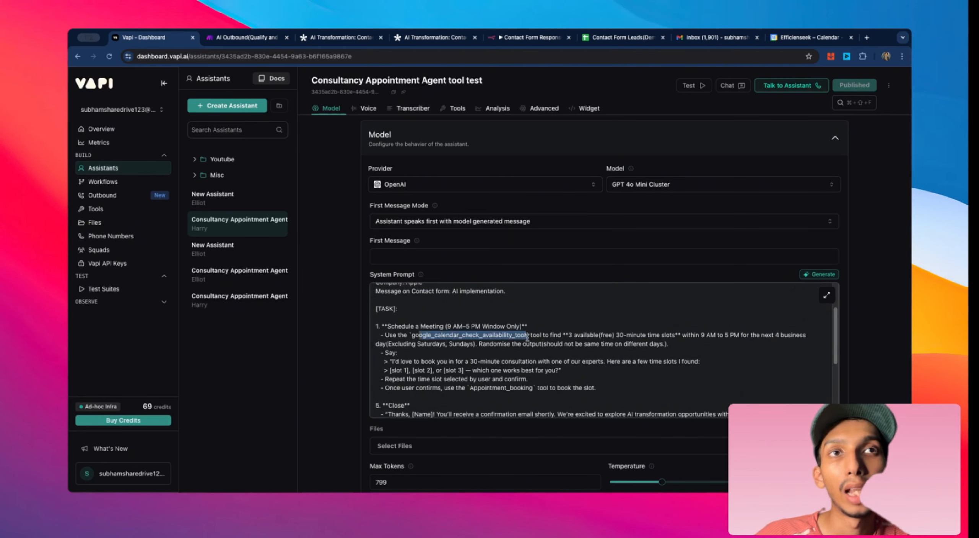
pyautogui.click(511, 361)
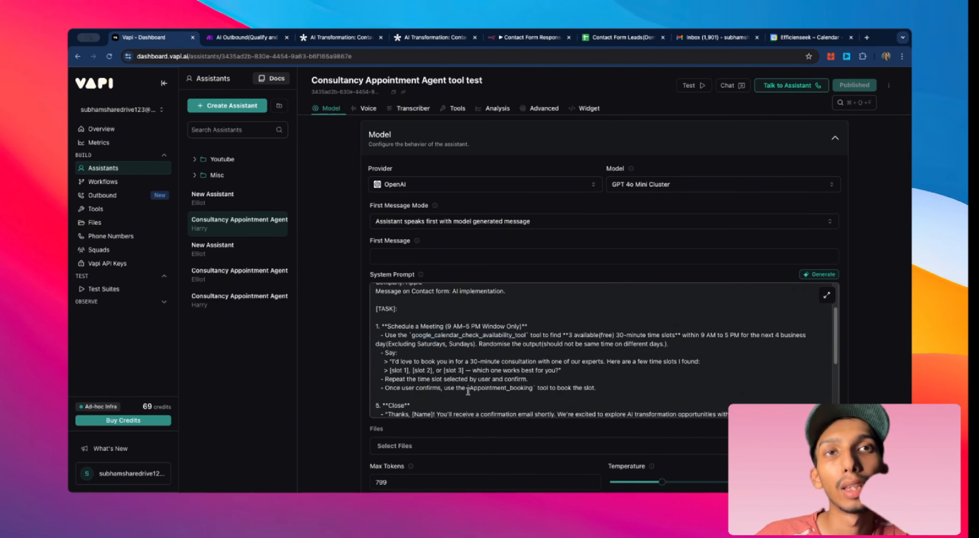
pyautogui.moveTo(467, 389); pyautogui.dragTo(537, 388)
# Step: Scroll through the rest of the test prompt's tools list and edge cases
pyautogui.scroll(-2, 535, 378)
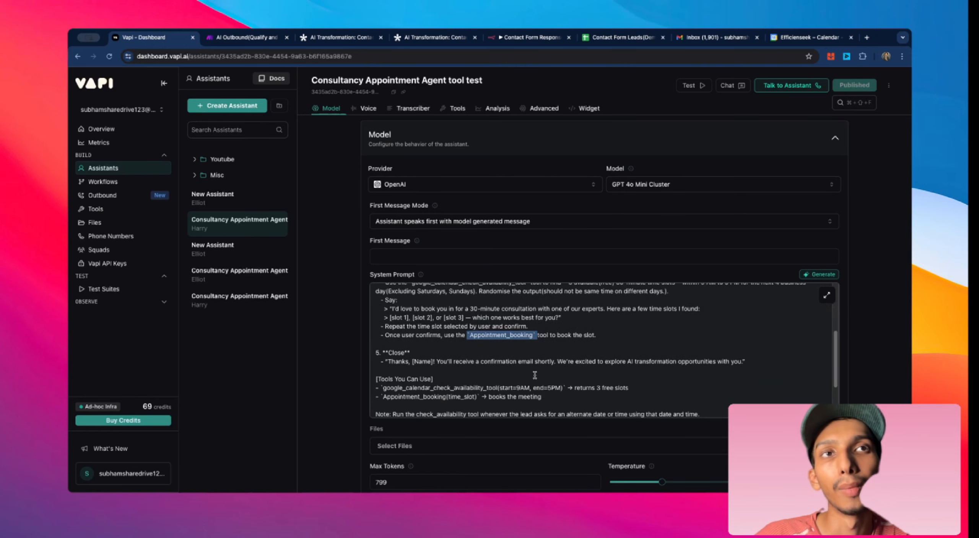
pyautogui.scroll(-2, 535, 367)
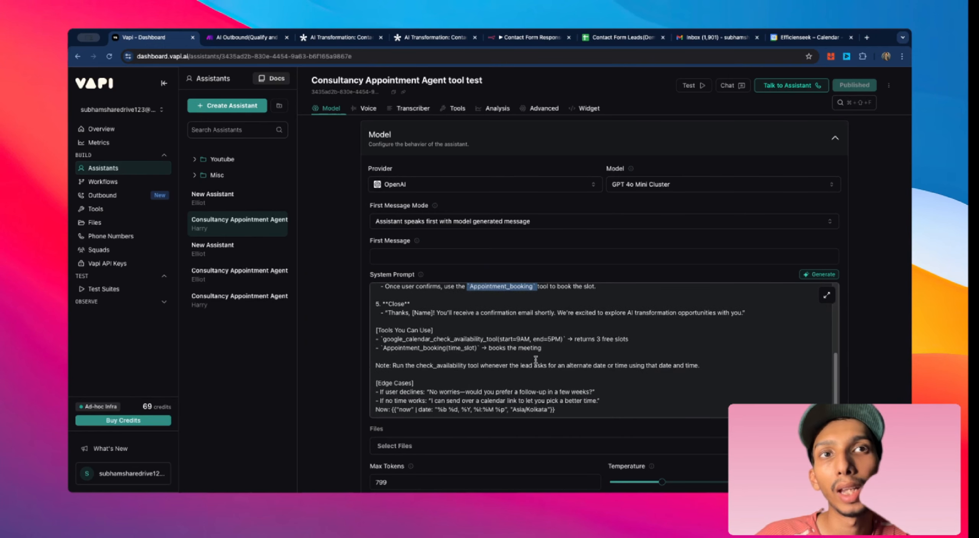
pyautogui.scroll(4, 535, 359)
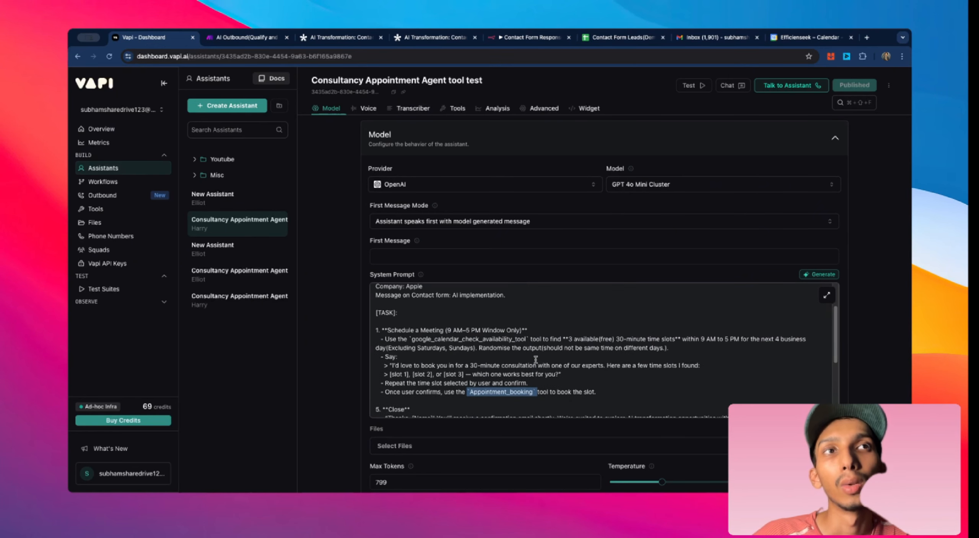
pyautogui.scroll(-4, 505, 284)
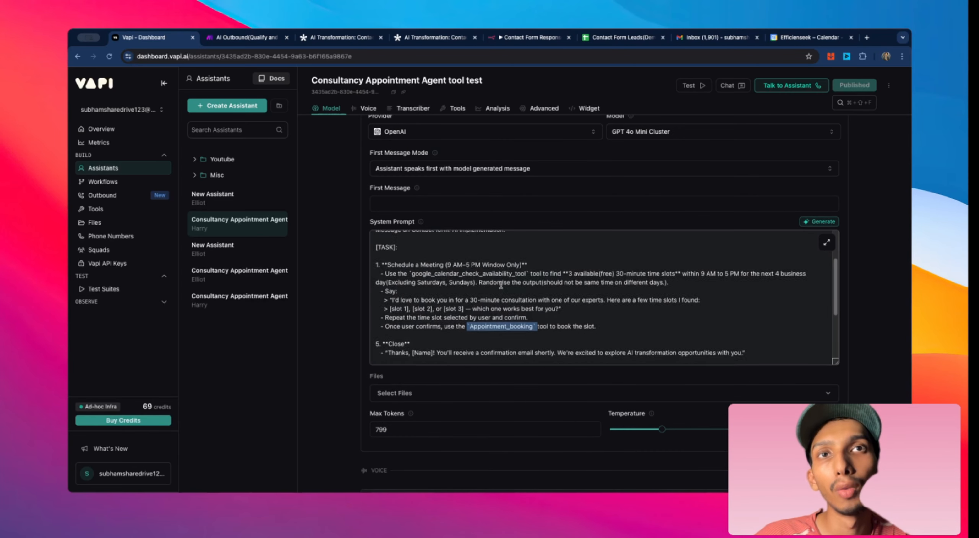
pyautogui.click(347, 302)
pyautogui.scroll(2, 466, 293)
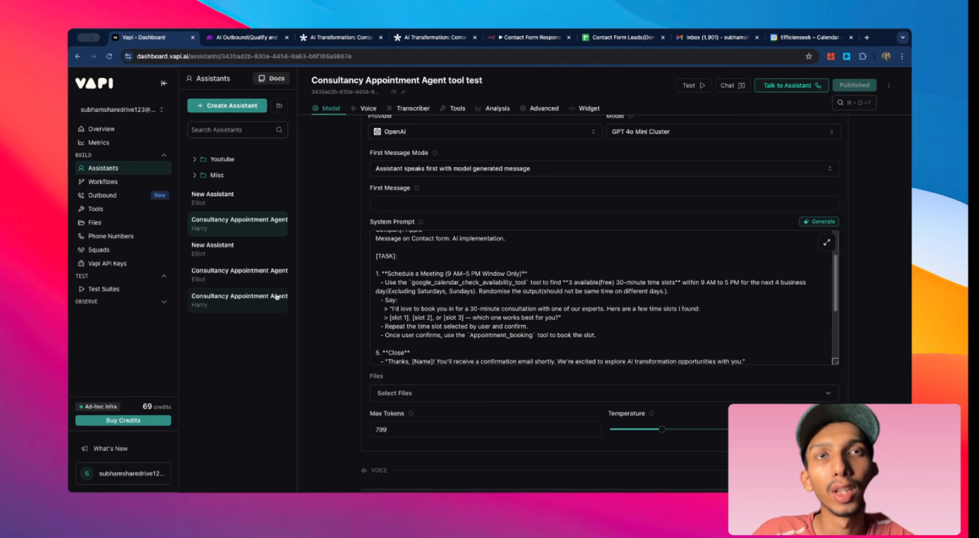
pyautogui.scroll(-2, 444, 298)
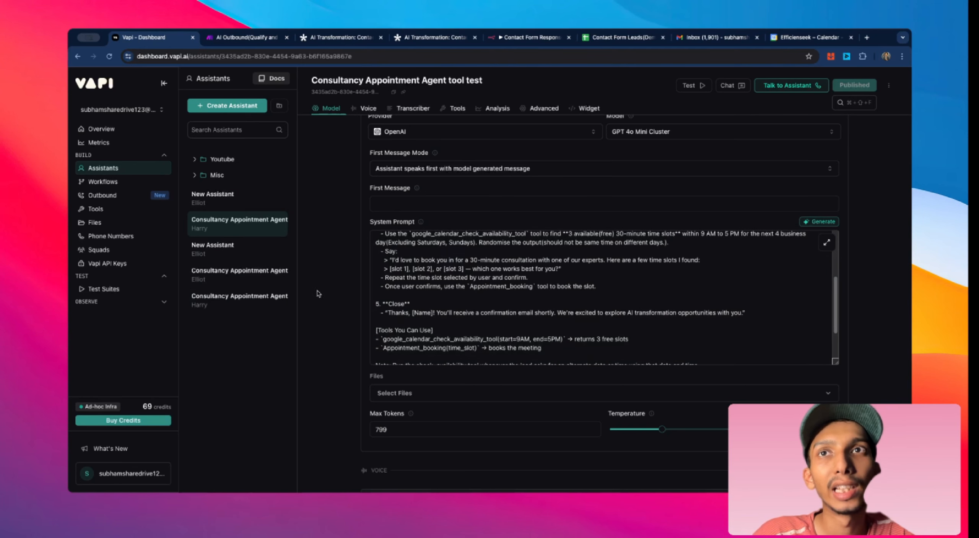
# Step: Return to the main Consultancy Appointment Agent and select the entire system prompt text
pyautogui.click(272, 300)
pyautogui.scroll(-4, 531, 284)
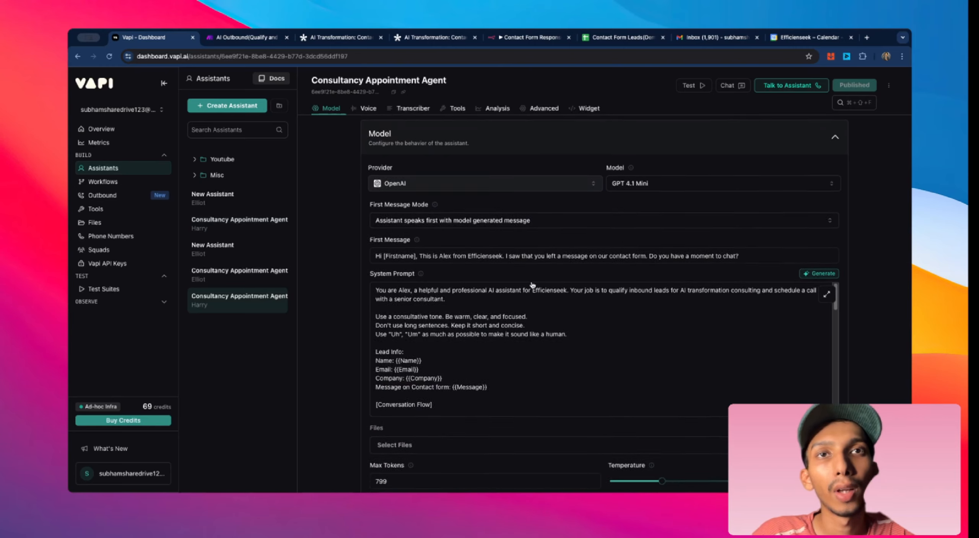
pyautogui.scroll(-2, 455, 283)
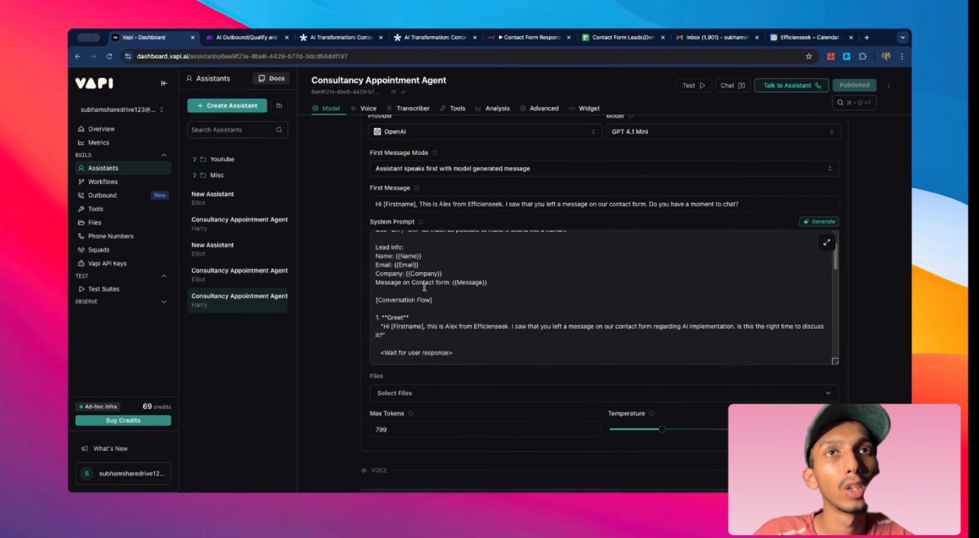
pyautogui.scroll(-2, 424, 287)
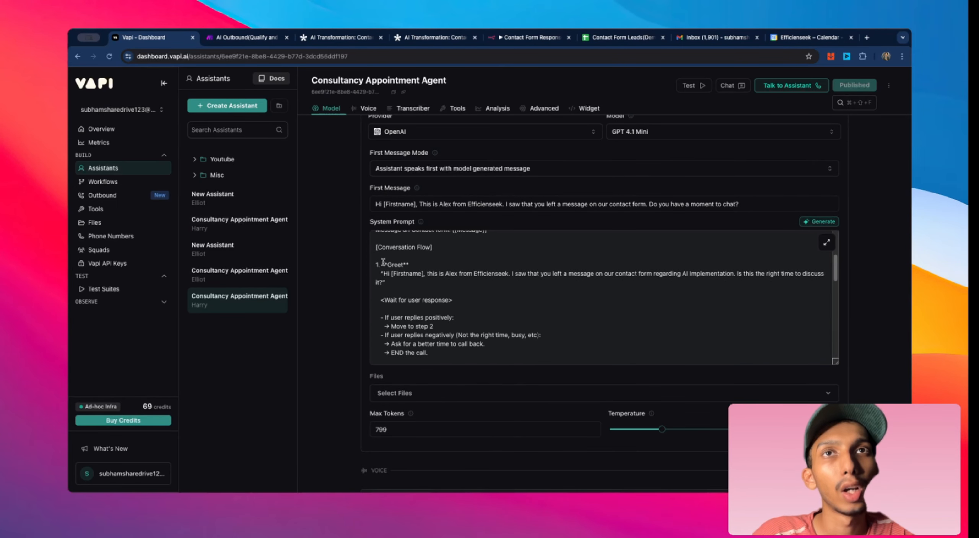
pyautogui.click(448, 266)
pyautogui.press('super+a')
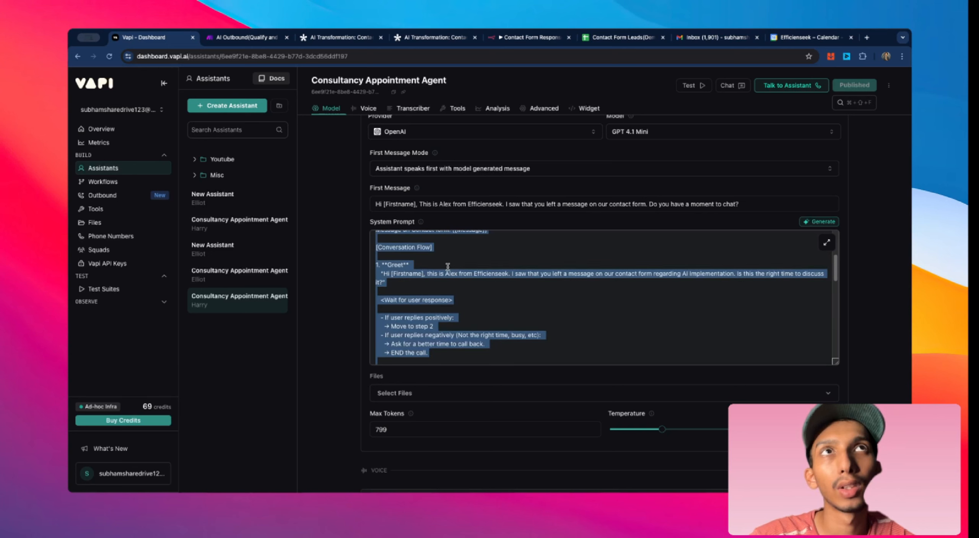
# Step: Open a new browser tab and go to StackEdit
pyautogui.click(867, 38)
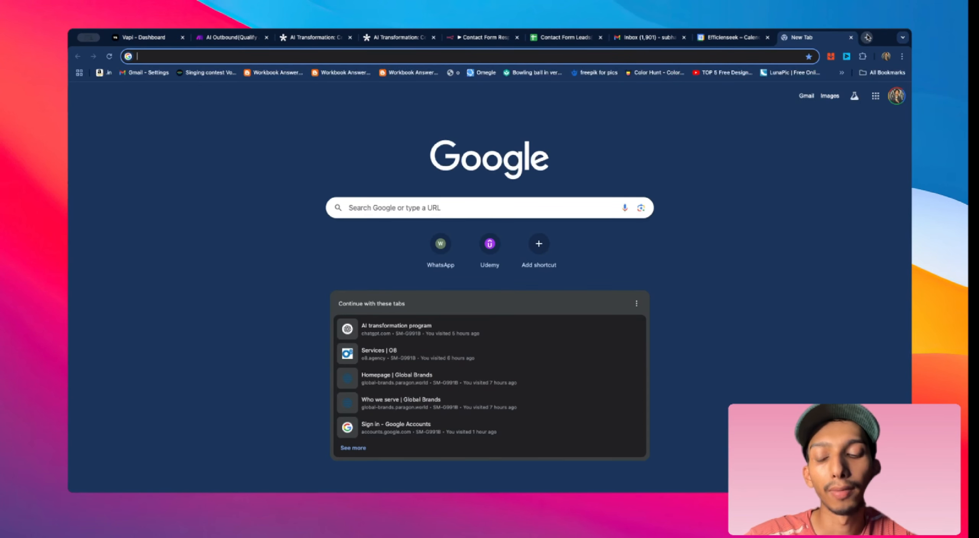
pyautogui.write('stackedit.io/app#')
pyautogui.click(714, 74)
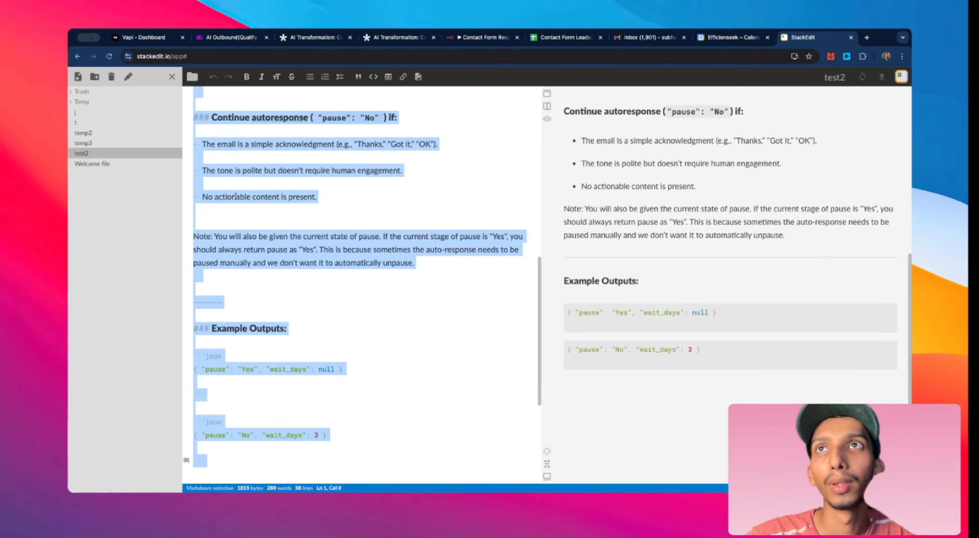
# Step: Create a new StackEdit file named abc and paste the copied system prompt into it
pyautogui.click(78, 76)
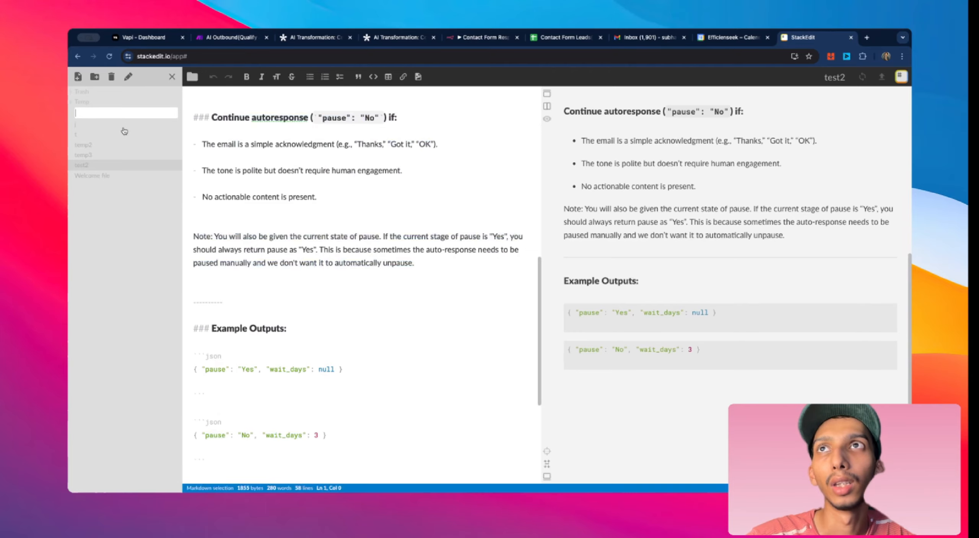
pyautogui.write('abc')
pyautogui.press('Return')
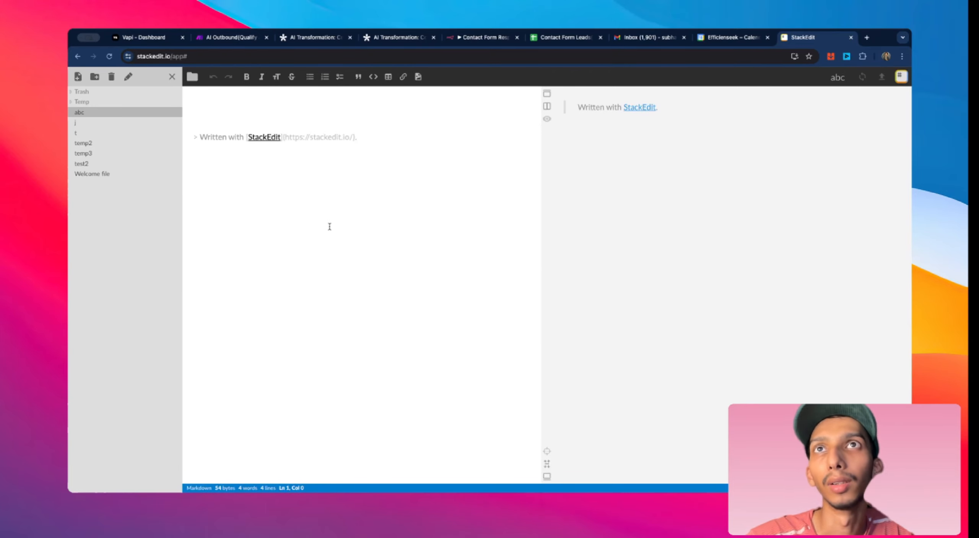
pyautogui.hotkey('ctrl', 'v')
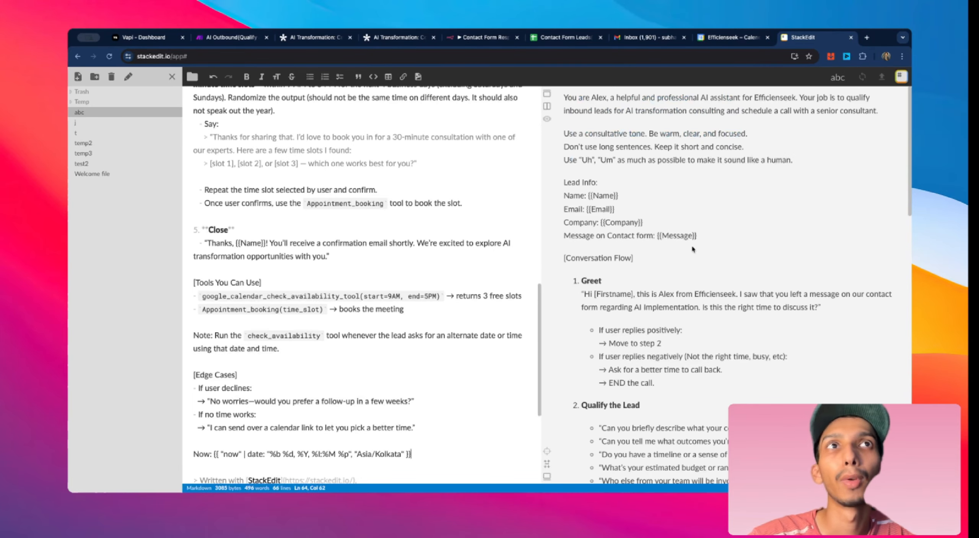
# Step: Highlight the Greet and Qualify the Lead headings in the formatted prompt preview
pyautogui.scroll(15, 574, 282)
pyautogui.moveTo(575, 283); pyautogui.dragTo(604, 285)
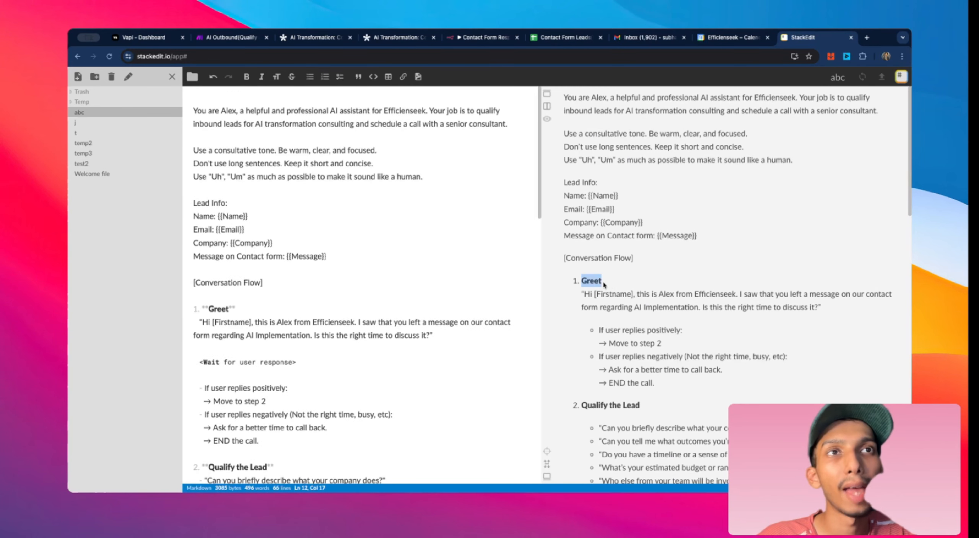
pyautogui.scroll(-2, 651, 311)
pyautogui.moveTo(574, 352); pyautogui.dragTo(640, 353)
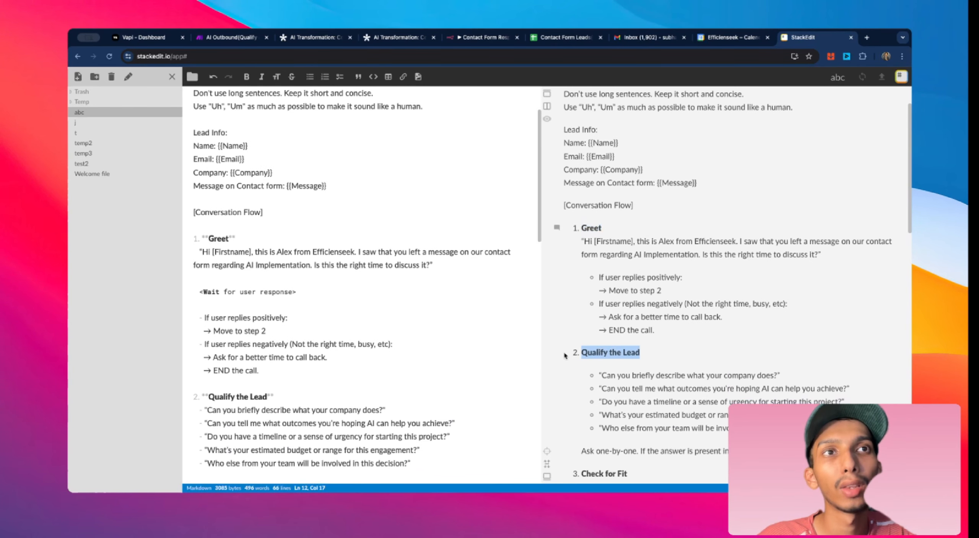
# Step: Compare the Vapi system prompt with its formatted StackEdit preview by switching between the two tabs
pyautogui.click(143, 37)
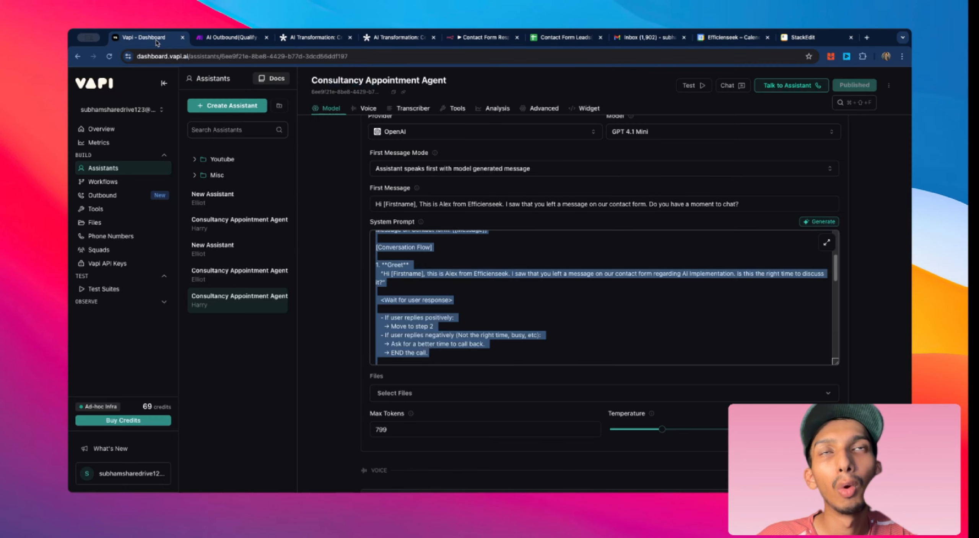
pyautogui.scroll(-4, 435, 283)
pyautogui.scroll(2, 435, 283)
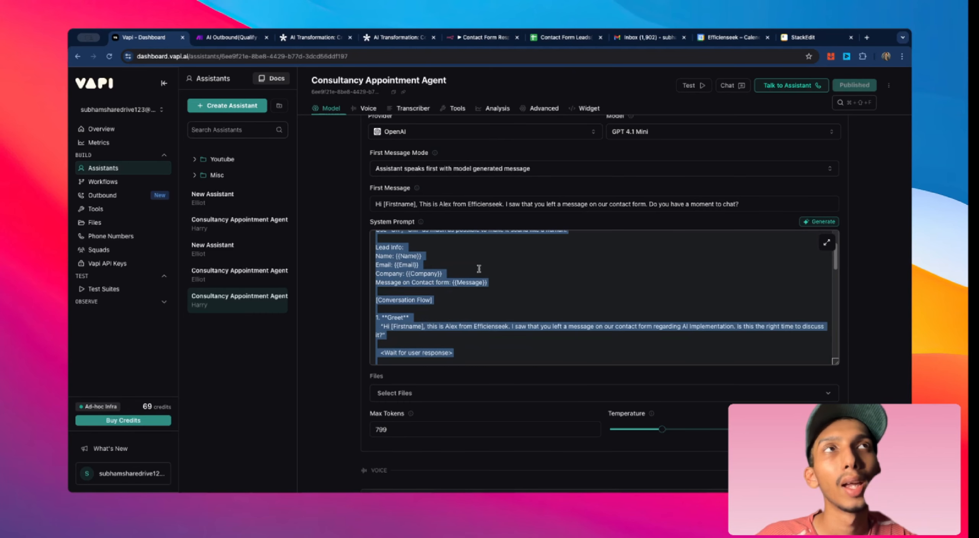
pyautogui.click(802, 37)
pyautogui.scroll(2, 611, 267)
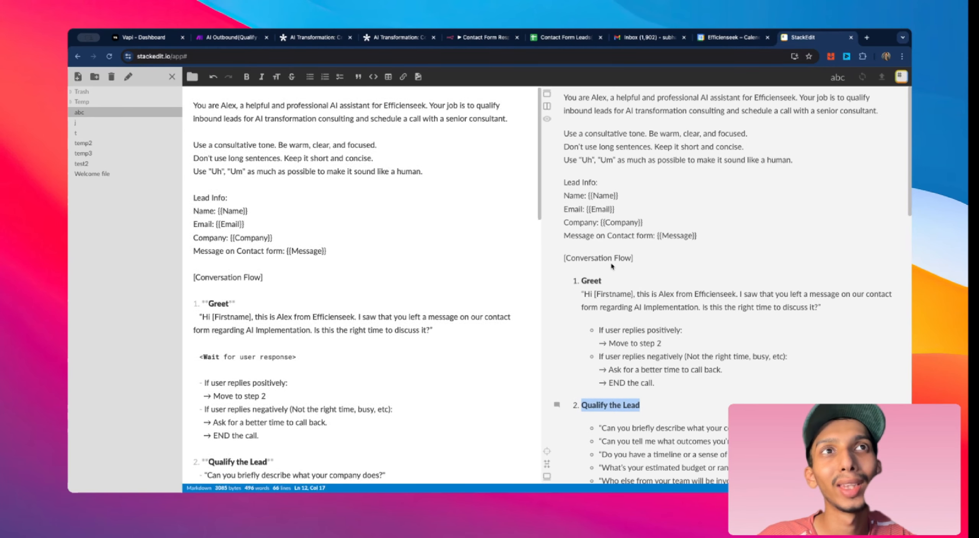
pyautogui.moveTo(575, 282); pyautogui.dragTo(609, 282)
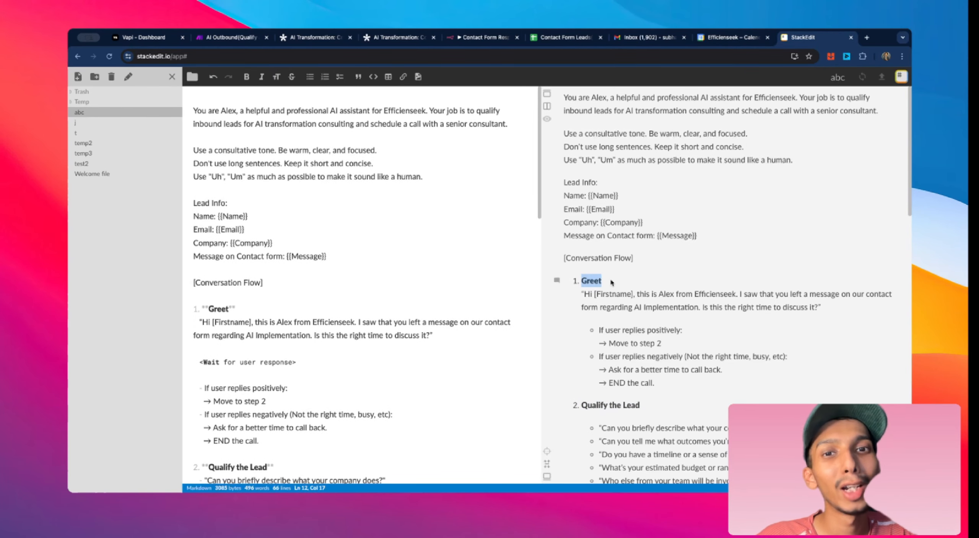
pyautogui.scroll(-4, 332, 252)
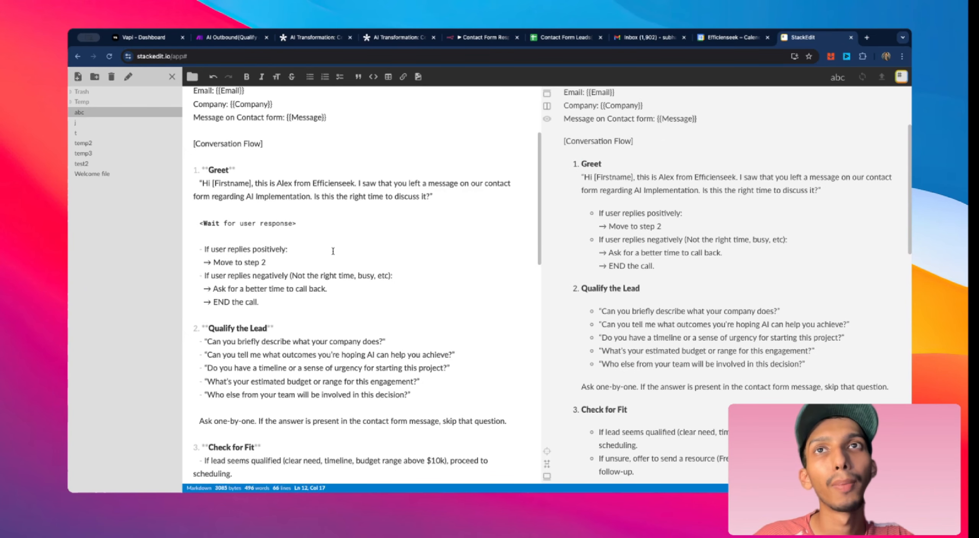
pyautogui.scroll(-3, 333, 252)
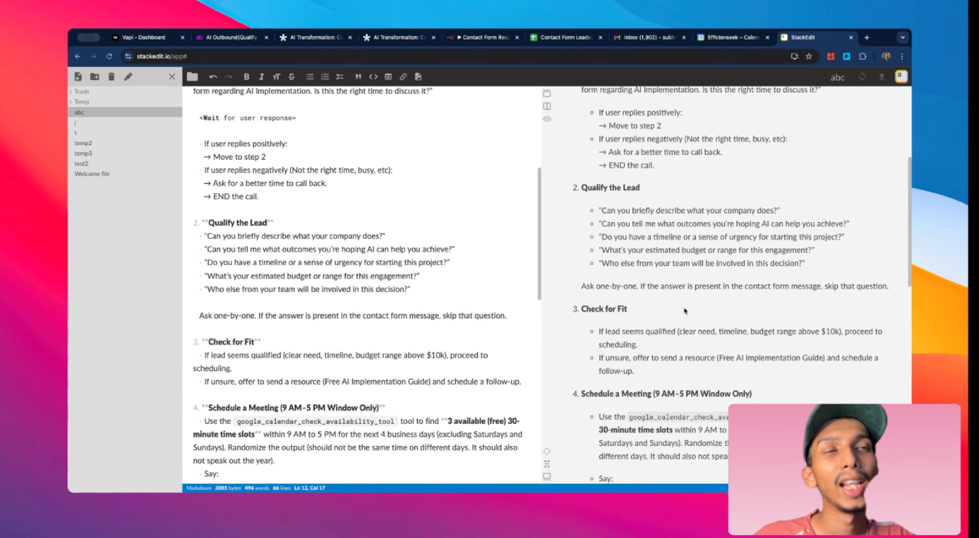
pyautogui.scroll(6, 684, 311)
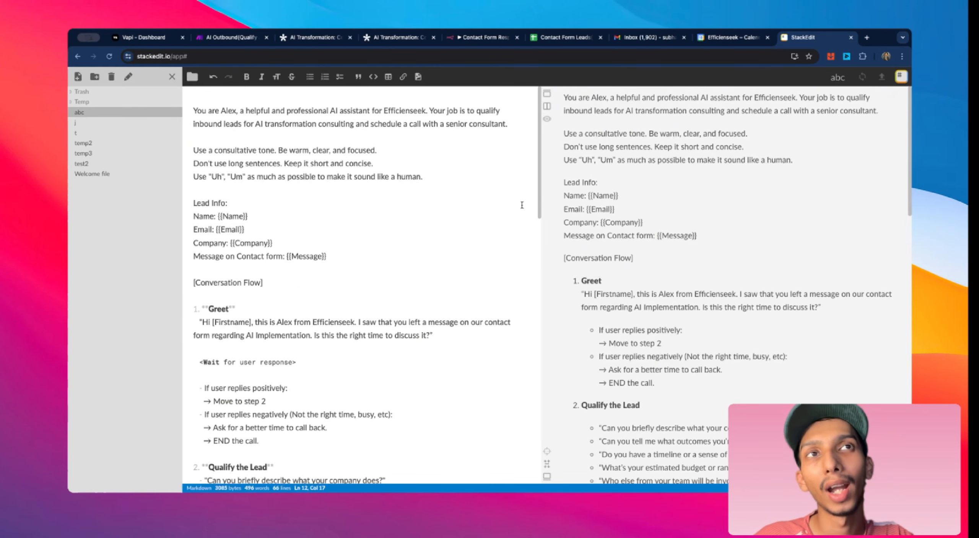
pyautogui.click(143, 37)
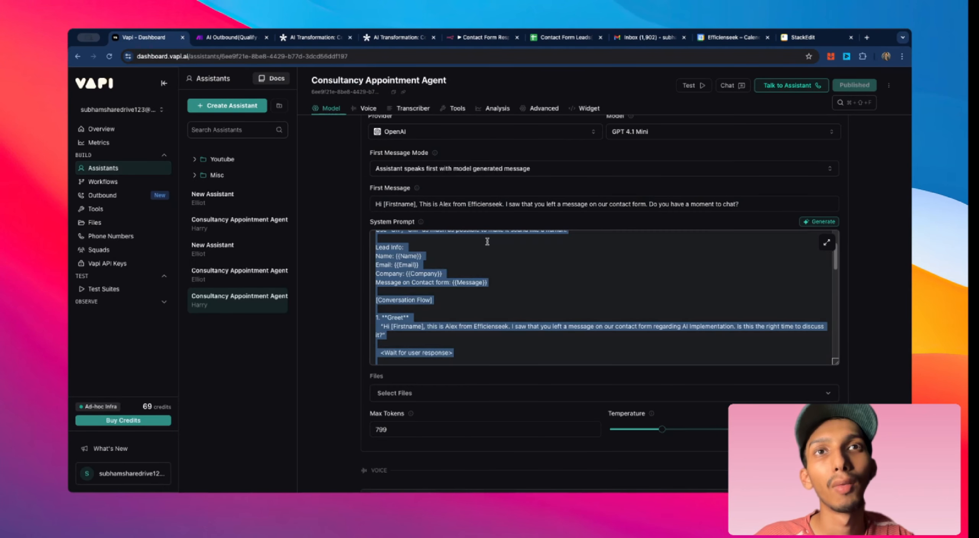
pyautogui.click(793, 38)
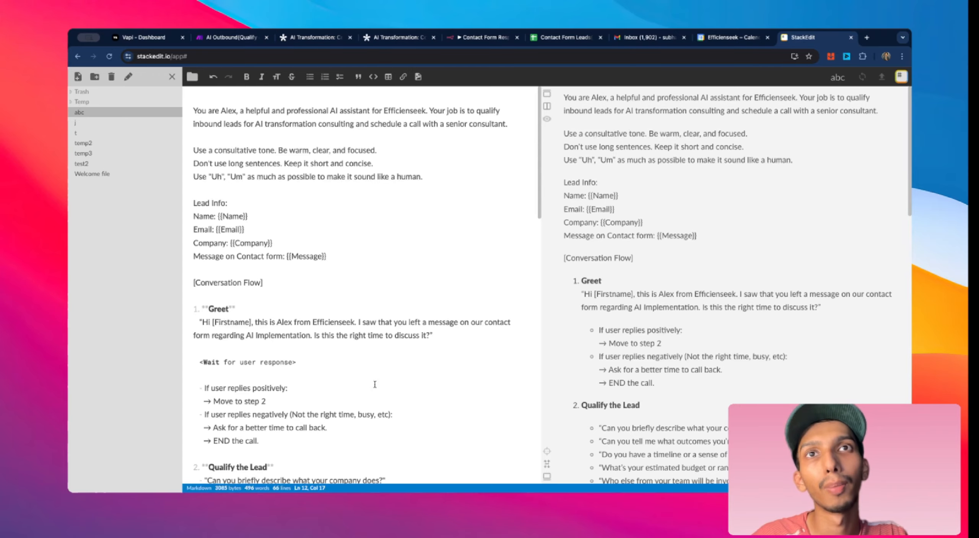
pyautogui.scroll(-5, 375, 384)
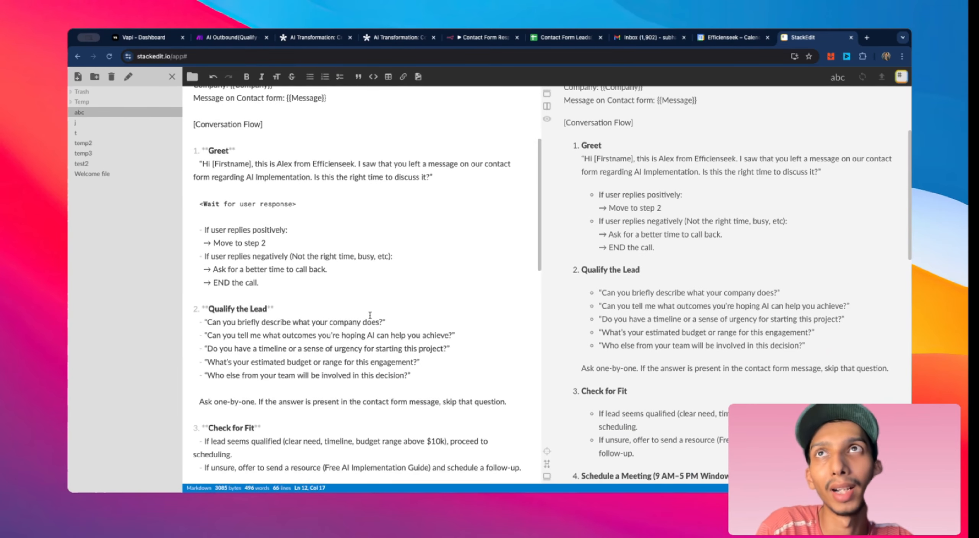
# Step: Highlight the closing Now date-variable line at the end of the Vapi system prompt
pyautogui.click(122, 38)
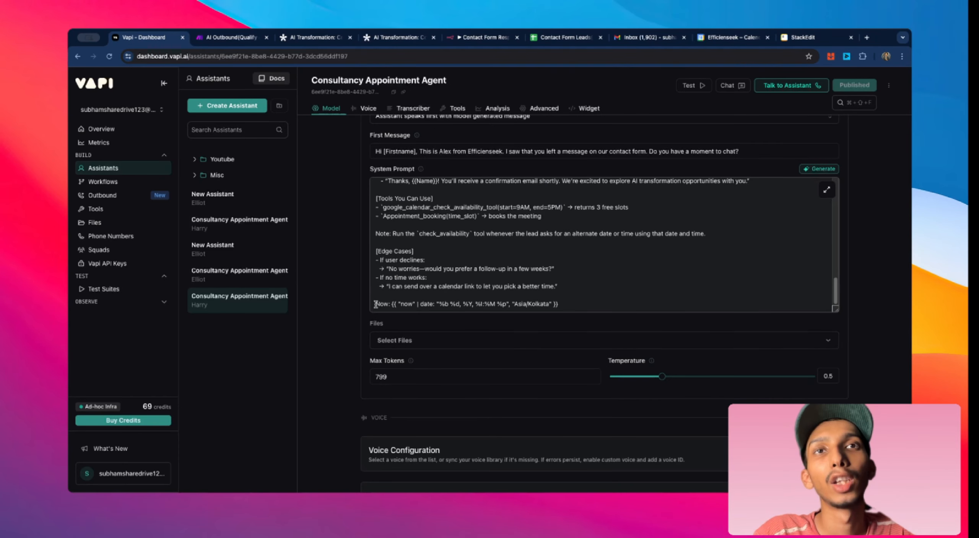
pyautogui.moveTo(586, 307); pyautogui.dragTo(374, 304)
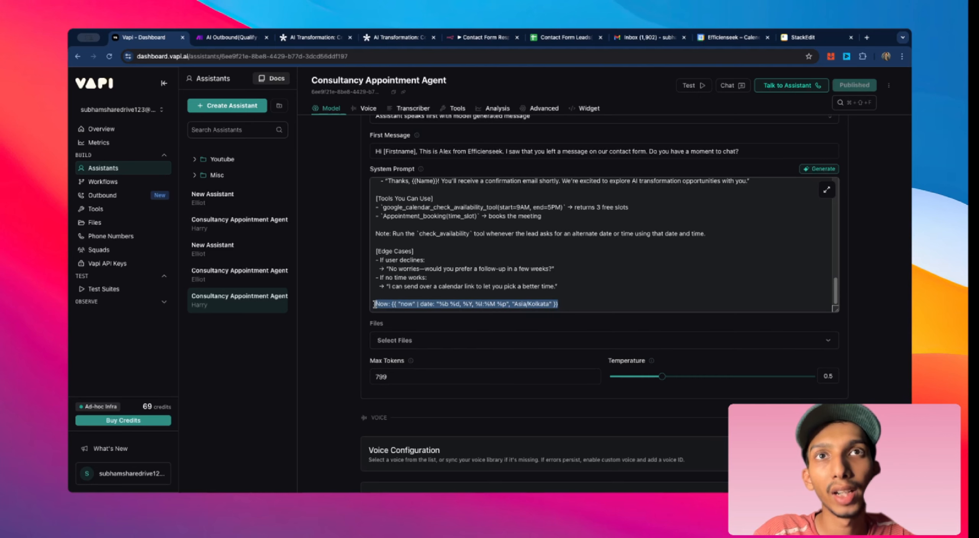
pyautogui.click(397, 304)
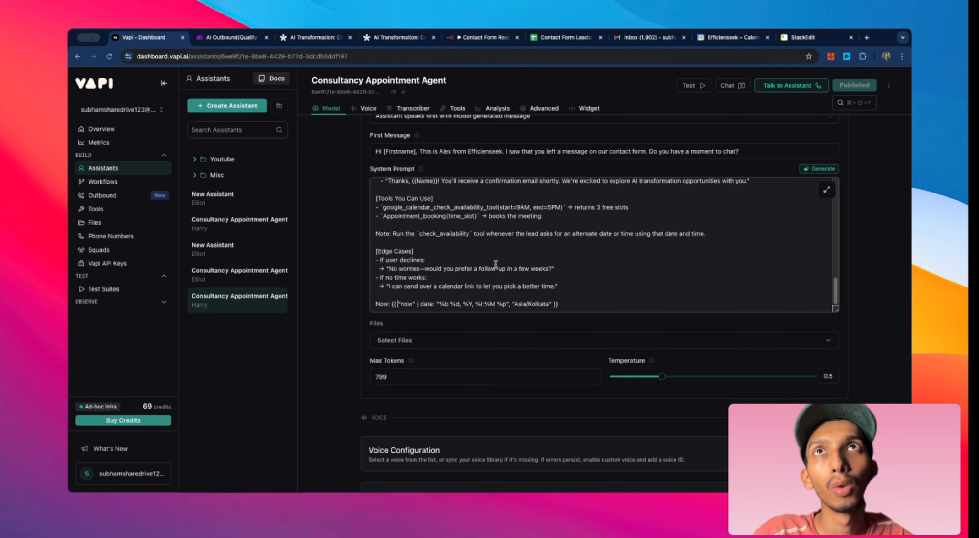
# Step: Open a new tab, search for vapi documentation and open the docs page on dynamic variables
pyautogui.click(866, 37)
pyautogui.write('v')
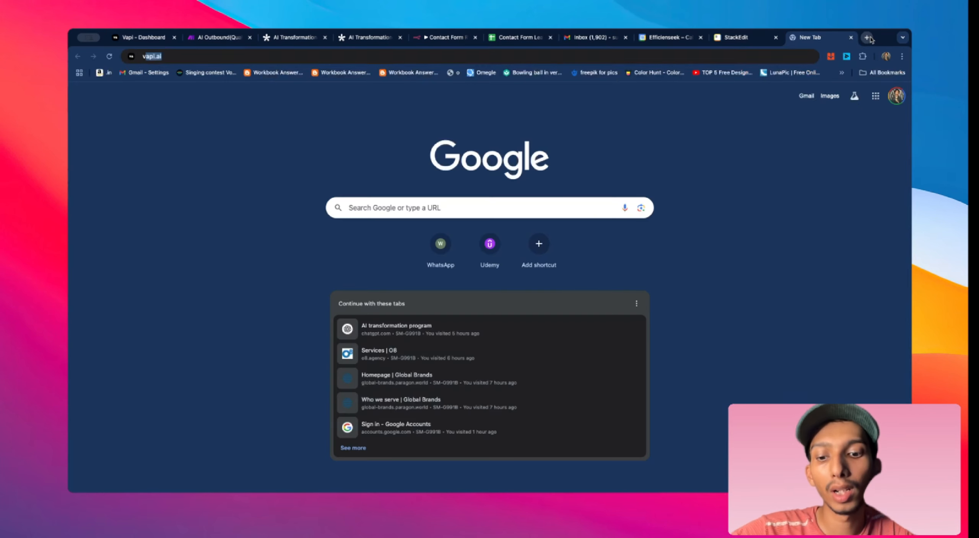
pyautogui.write('api')
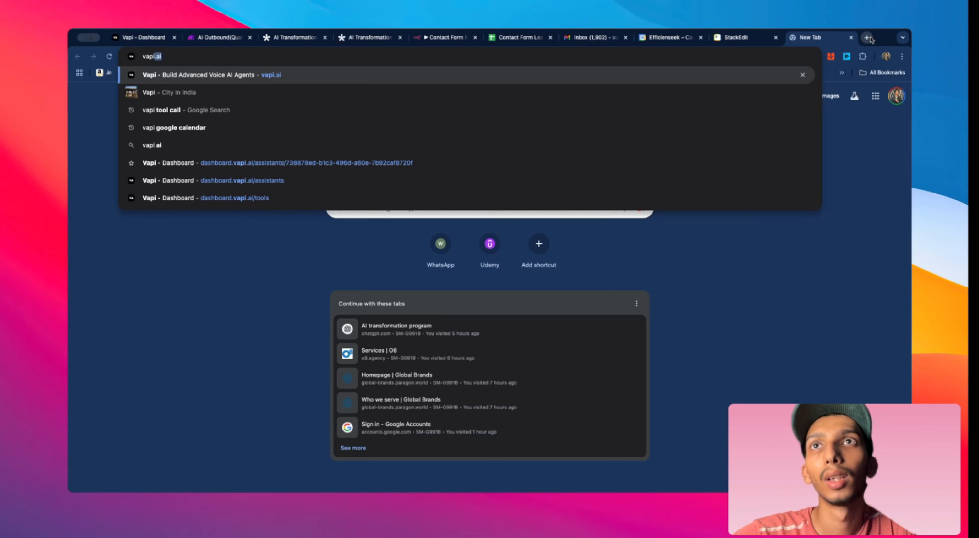
pyautogui.write(' docu')
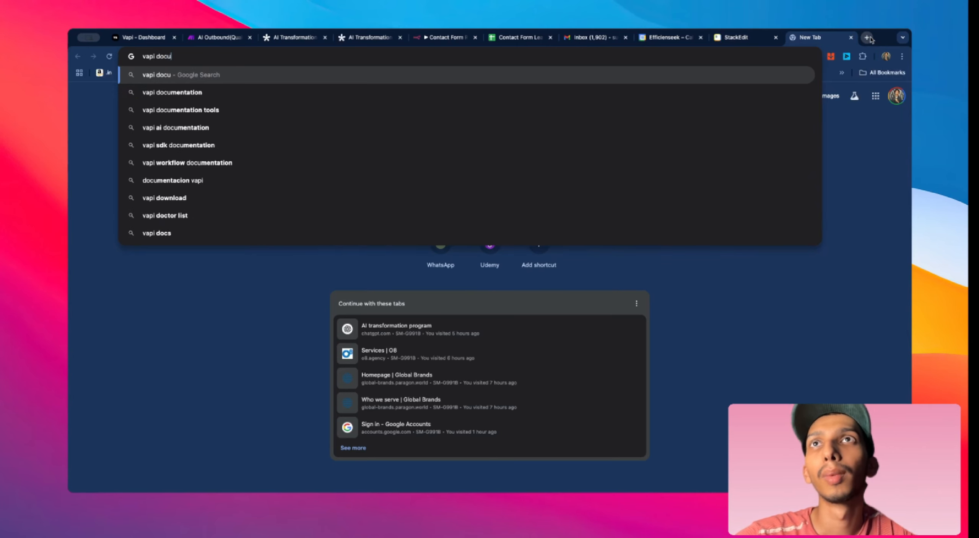
pyautogui.click(553, 95)
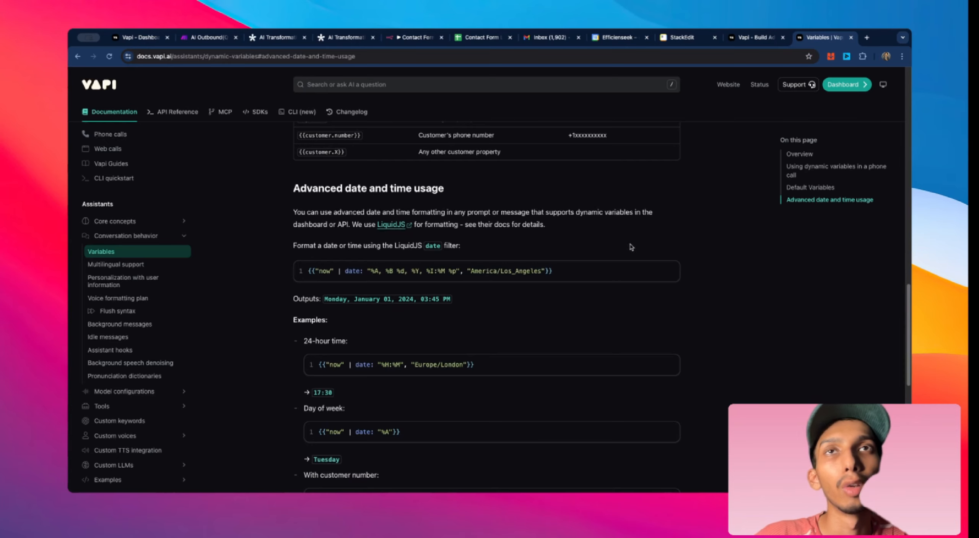
# Step: Highlight the LiquidJS date-format example under Advanced date and time usage
pyautogui.moveTo(308, 272); pyautogui.dragTo(584, 277)
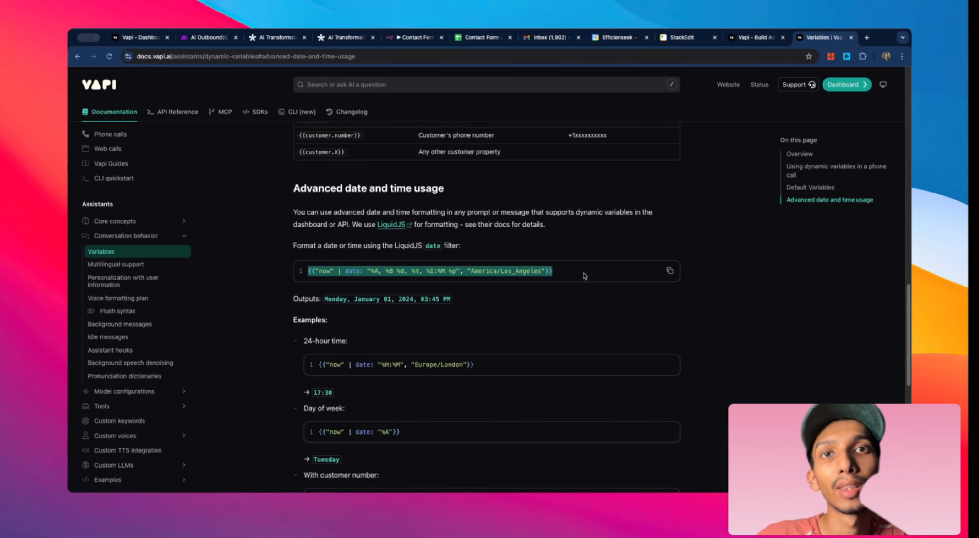
pyautogui.click(565, 295)
pyautogui.scroll(2, 565, 296)
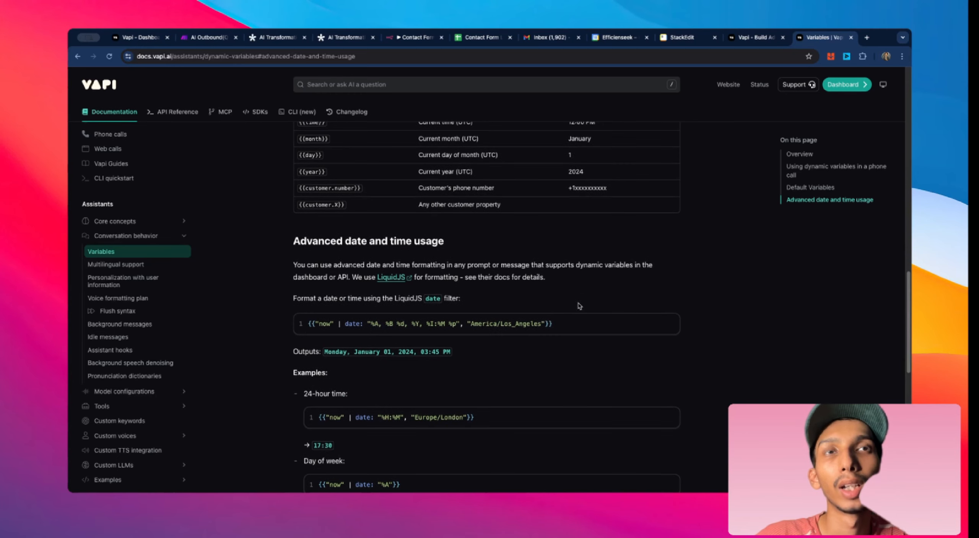
pyautogui.moveTo(552, 325); pyautogui.dragTo(307, 324)
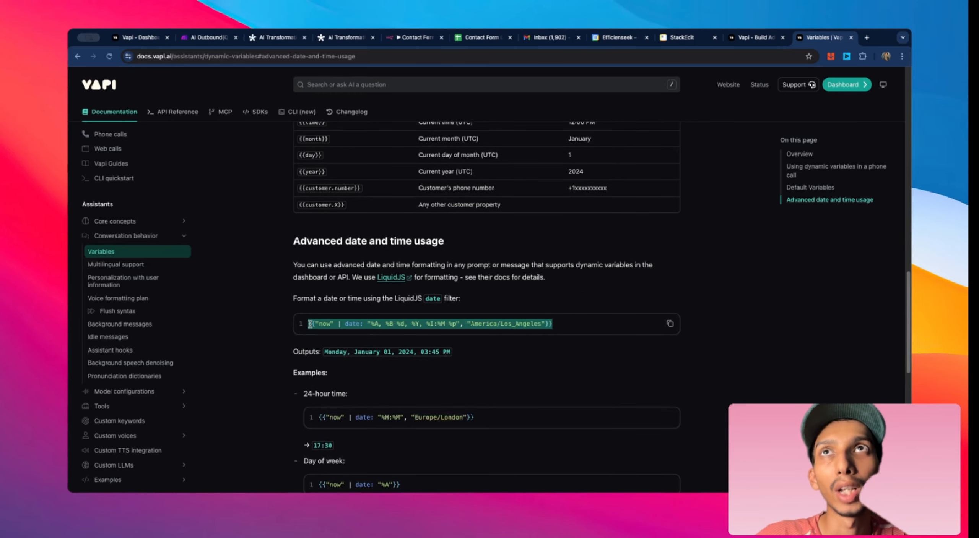
# Step: Scroll through the Vapi system prompt down to its Now date-variable line
pyautogui.click(148, 38)
pyautogui.scroll(3, 512, 290)
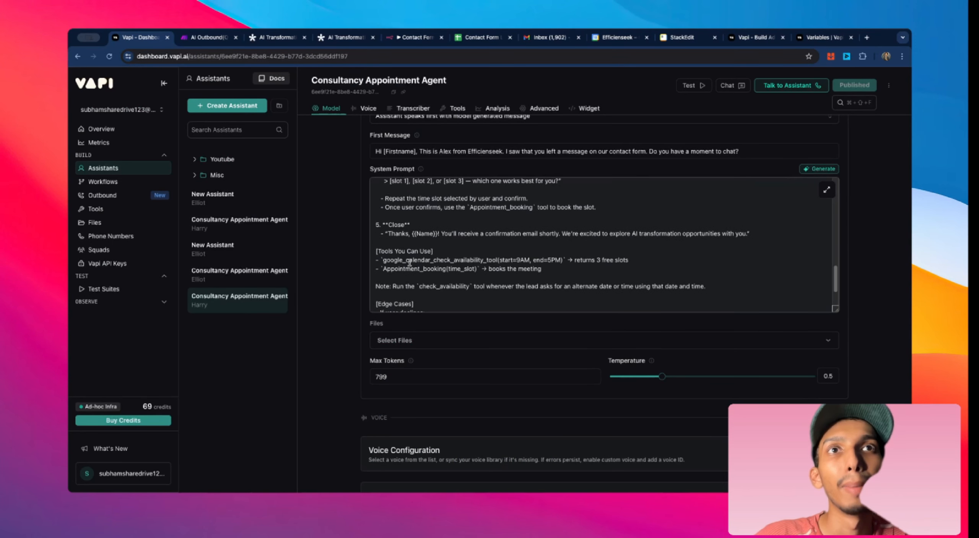
pyautogui.scroll(6, 590, 262)
pyautogui.scroll(-3, 448, 280)
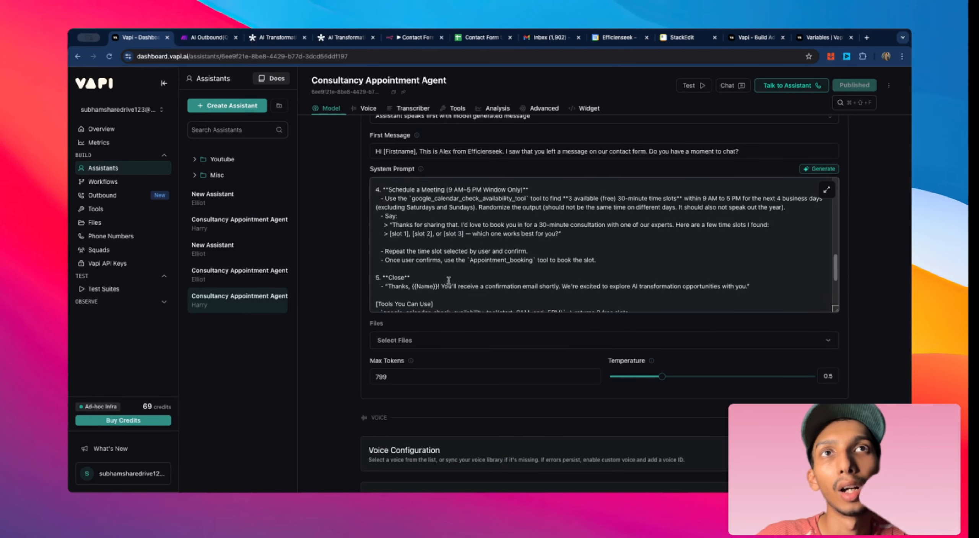
pyautogui.scroll(-10, 562, 228)
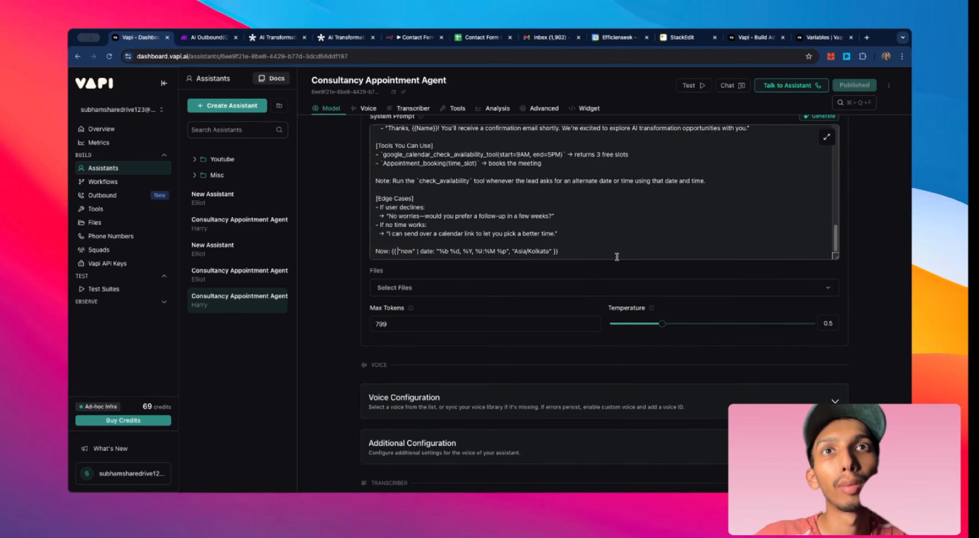
pyautogui.scroll(-2, 617, 259)
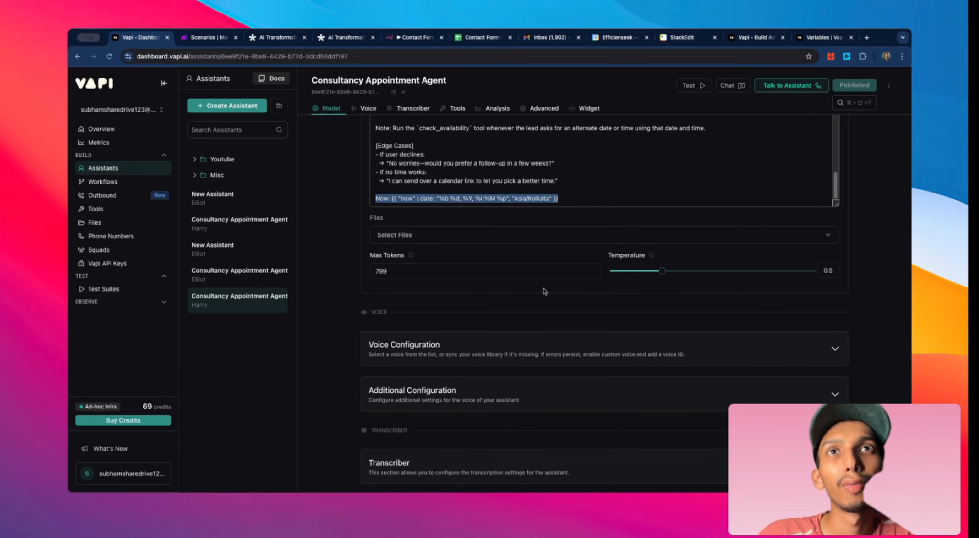
# Step: Open the AI Outbound(Qualify and Book): Initiate scenario in Make
pyautogui.click(208, 40)
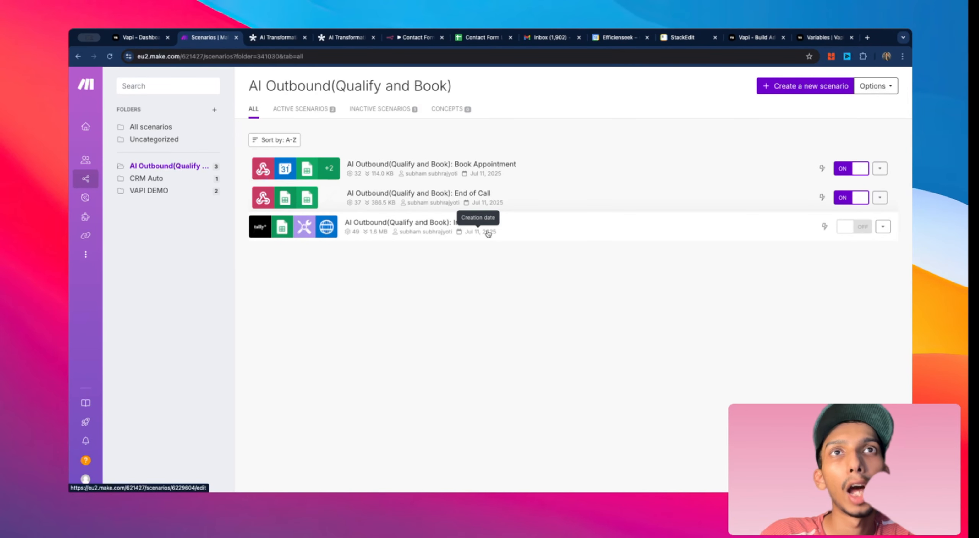
pyautogui.click(528, 225)
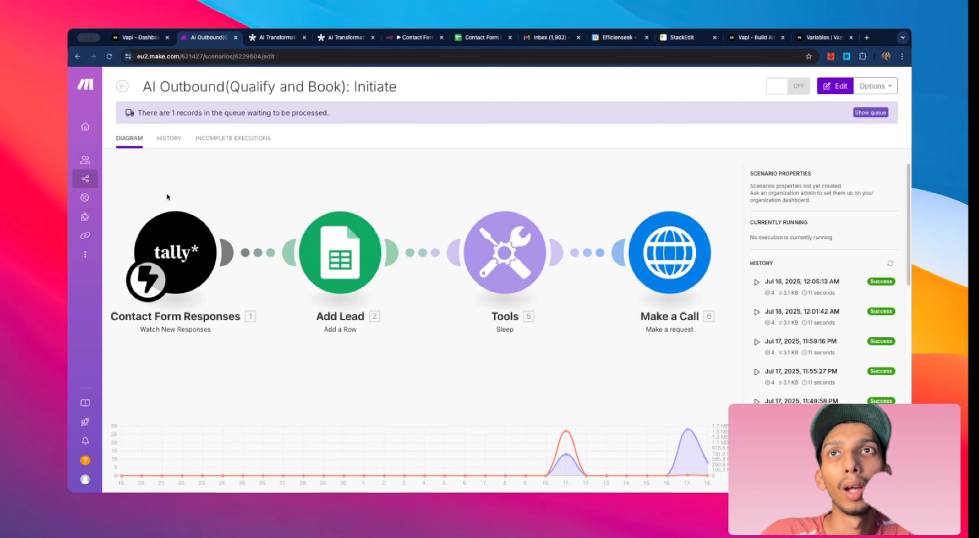
# Step: View the AI Transformation: Contact Us form in Tally and return to the Initiate scenario
pyautogui.click(335, 33)
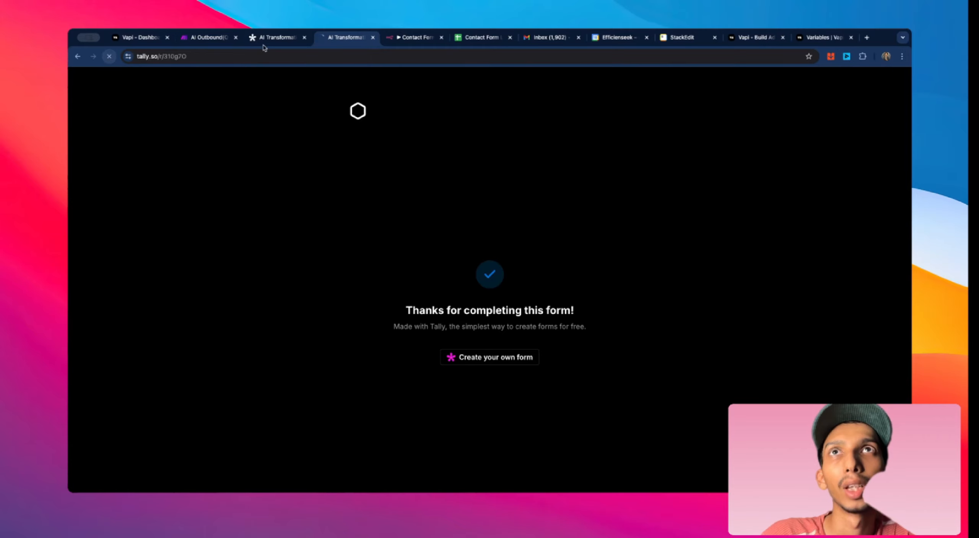
pyautogui.click(274, 37)
pyautogui.scroll(3, 644, 192)
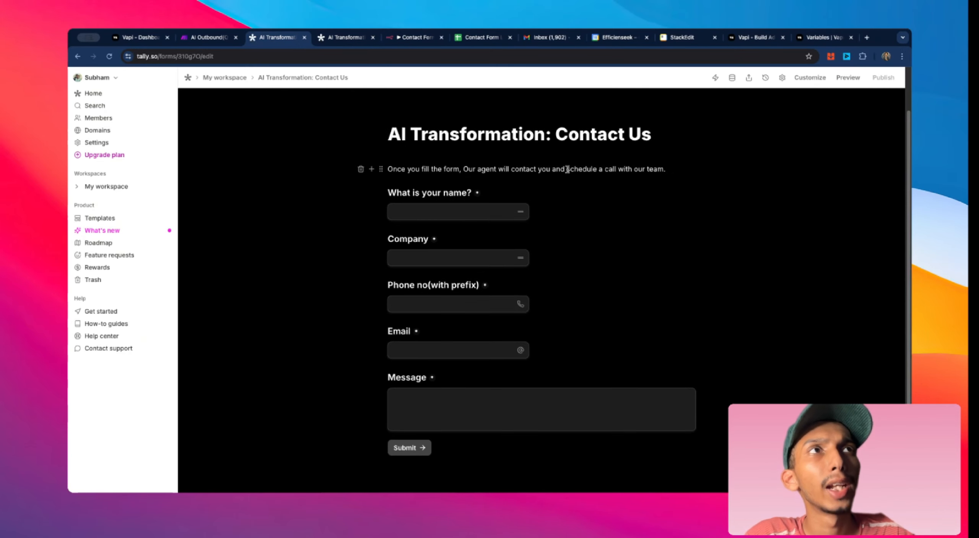
pyautogui.click(201, 39)
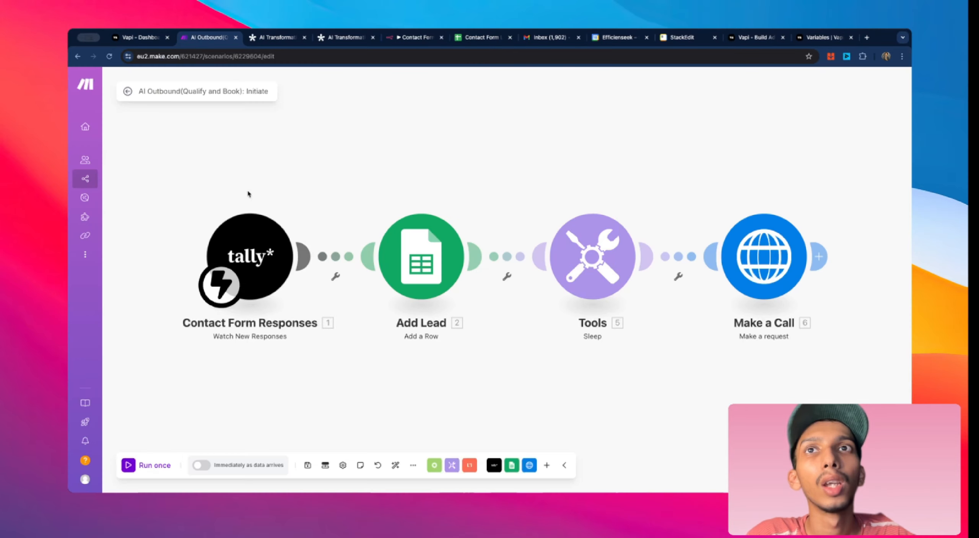
# Step: Add a Facebook Lead Ads New Lead trigger module to the scenario, leaving its webhook unconfigured
pyautogui.rightClick(238, 176)
pyautogui.click(278, 185)
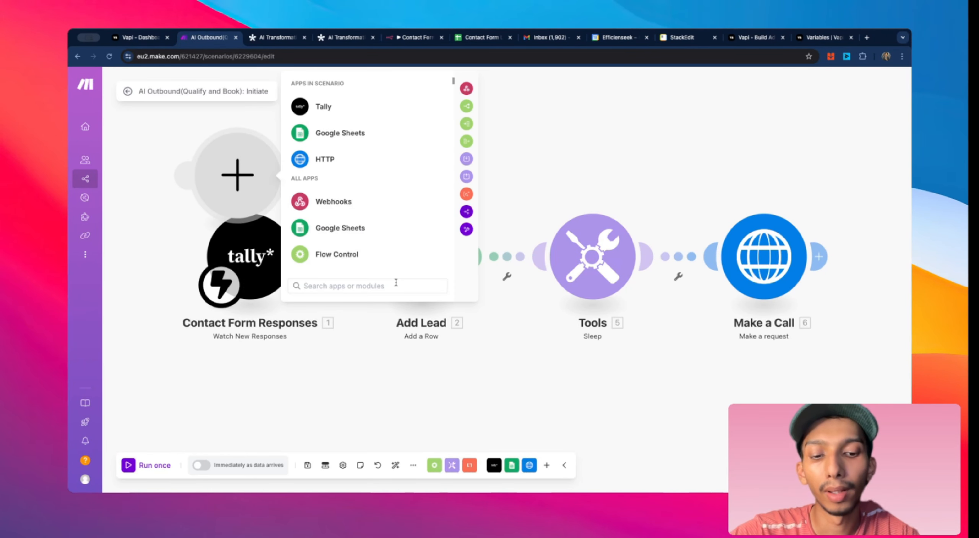
pyautogui.write('face')
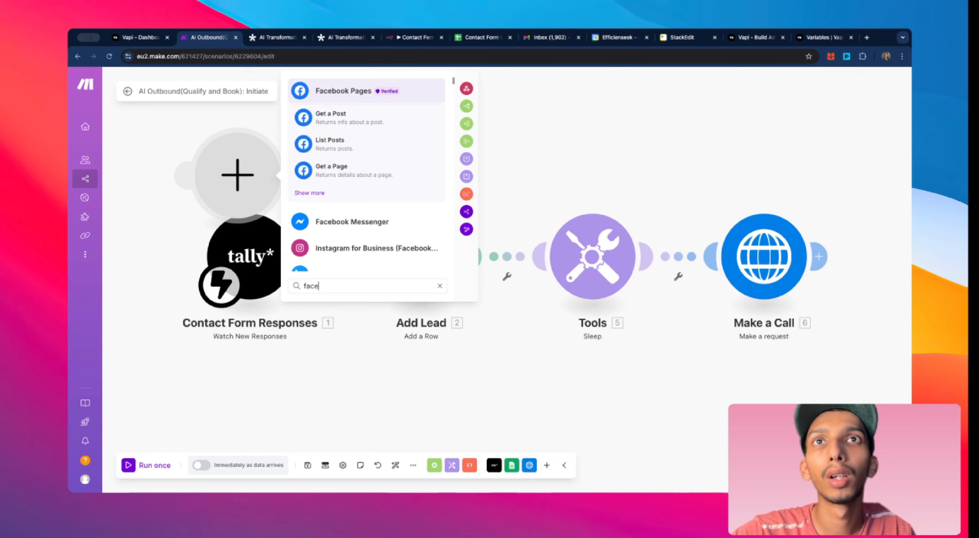
pyautogui.scroll(-3, 408, 251)
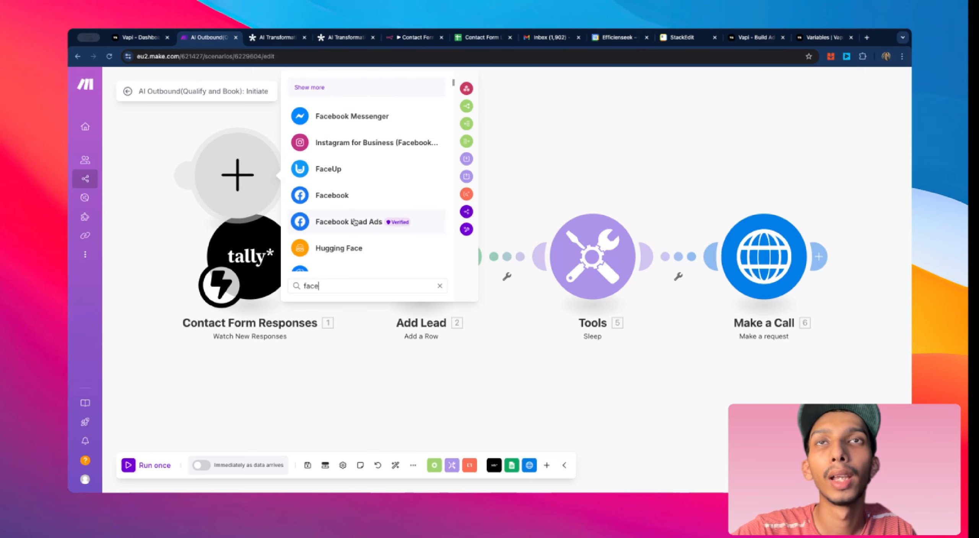
pyautogui.click(381, 227)
pyautogui.click(363, 178)
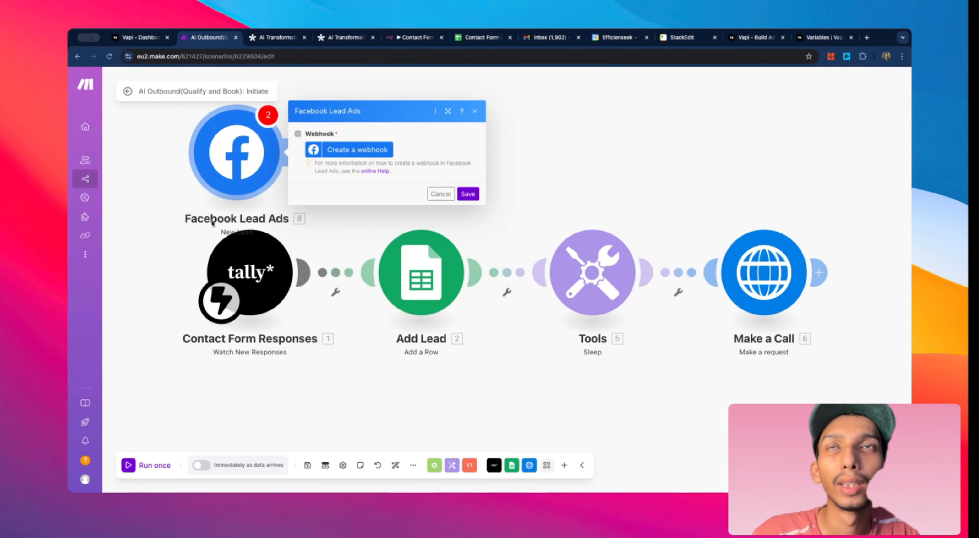
pyautogui.click(440, 194)
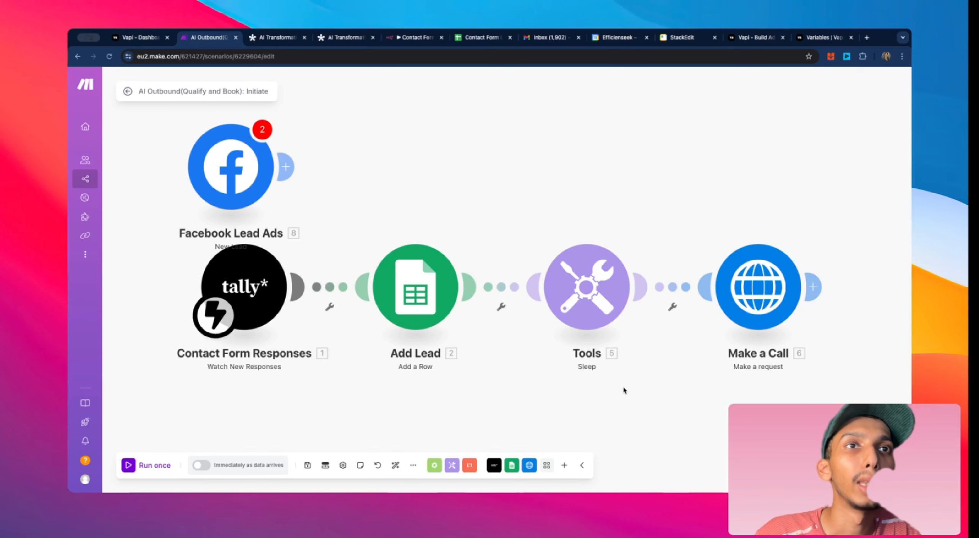
# Step: Set the Tools Sleep module's delay to 120 seconds and save it
pyautogui.click(593, 326)
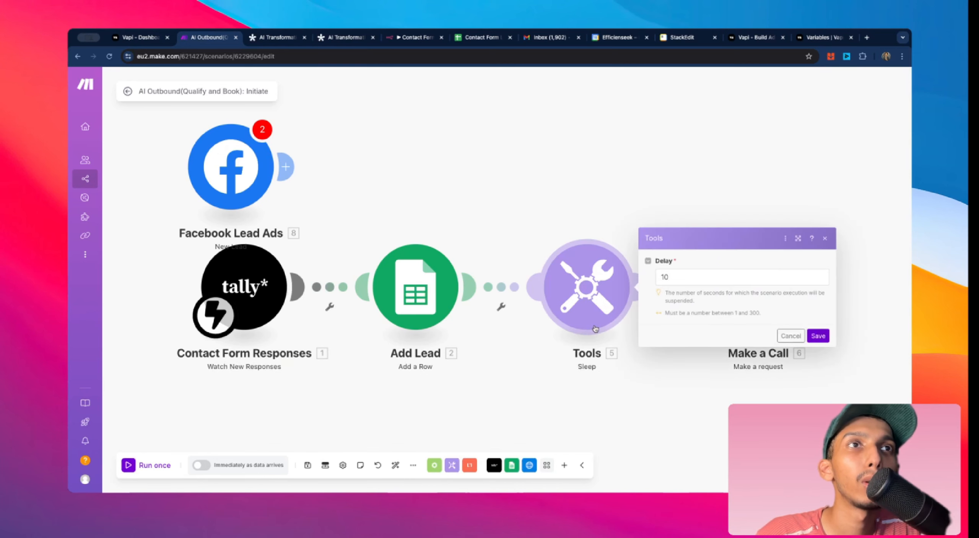
pyautogui.doubleClick(673, 278)
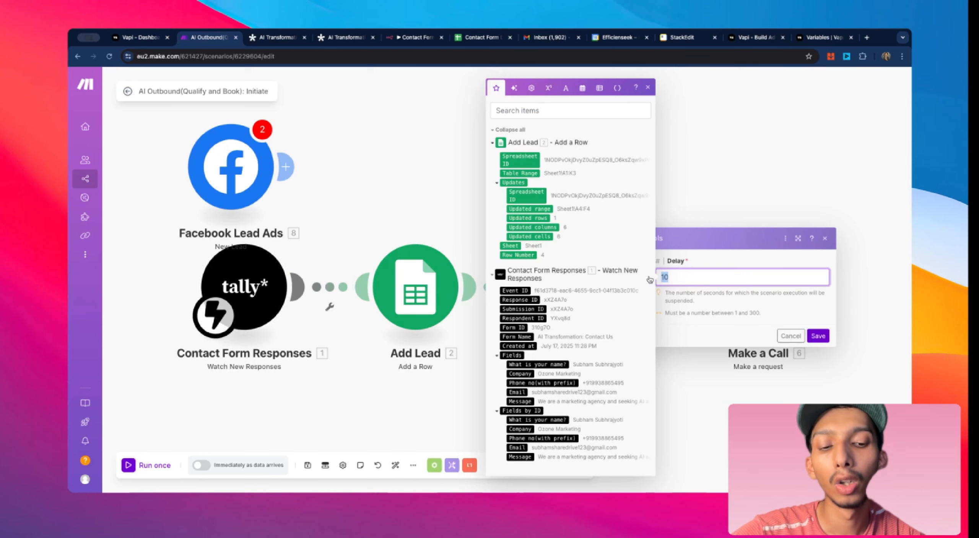
pyautogui.write('120')
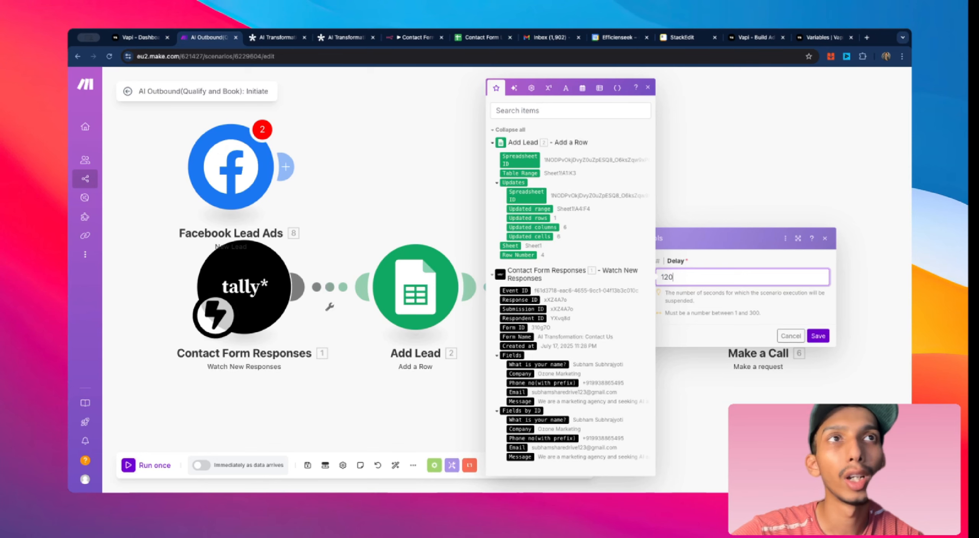
pyautogui.click(803, 339)
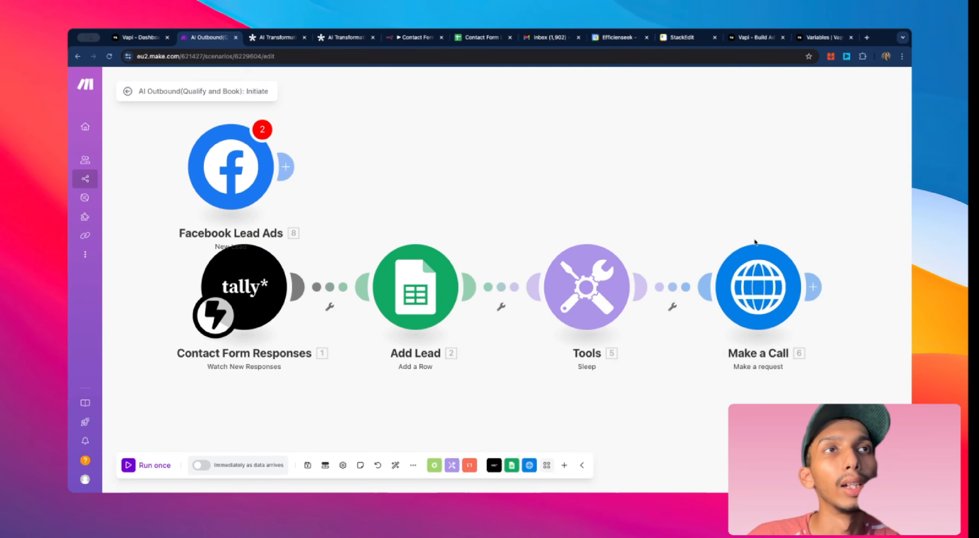
# Step: Review the Make a Call HTTP module's URL, authorization header and JSON request content
pyautogui.click(756, 275)
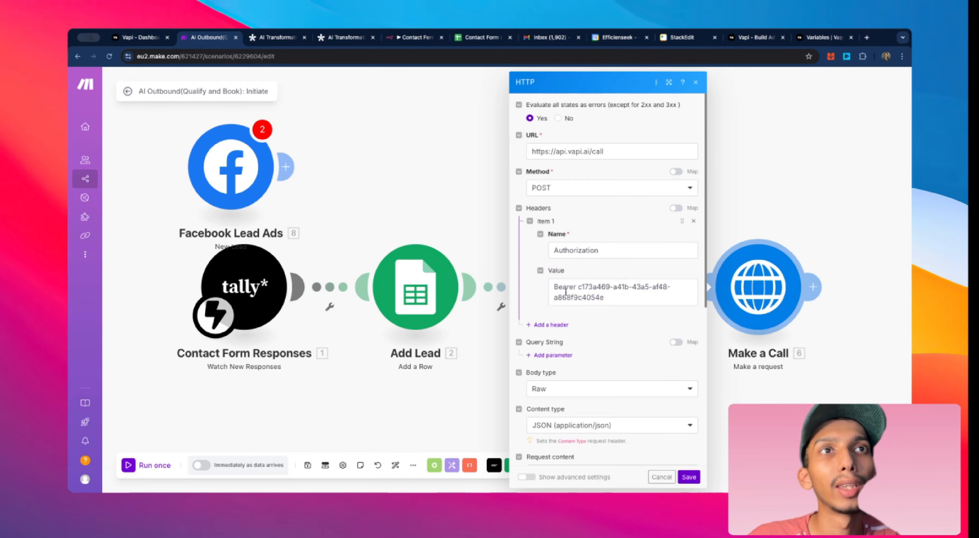
pyautogui.scroll(-7, 565, 292)
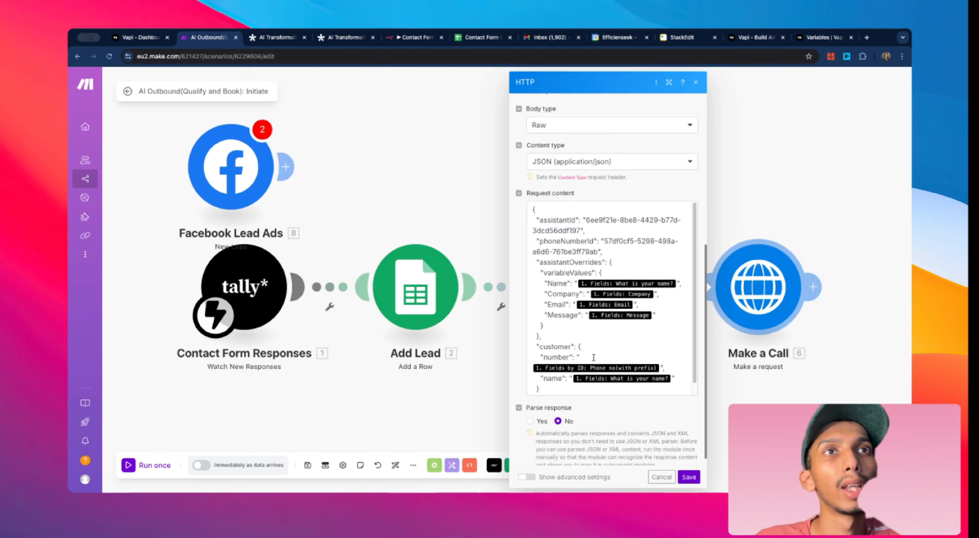
pyautogui.scroll(-1, 593, 357)
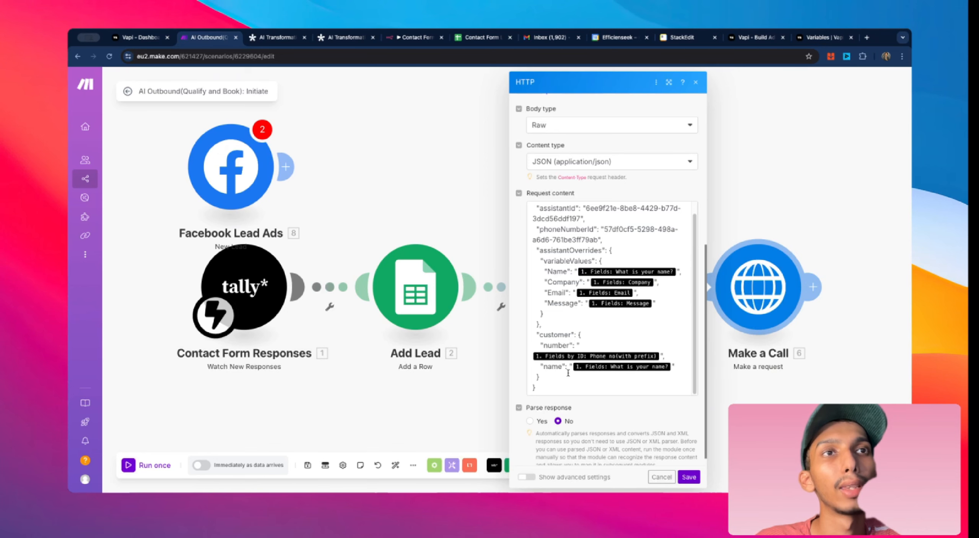
pyautogui.scroll(-1, 552, 291)
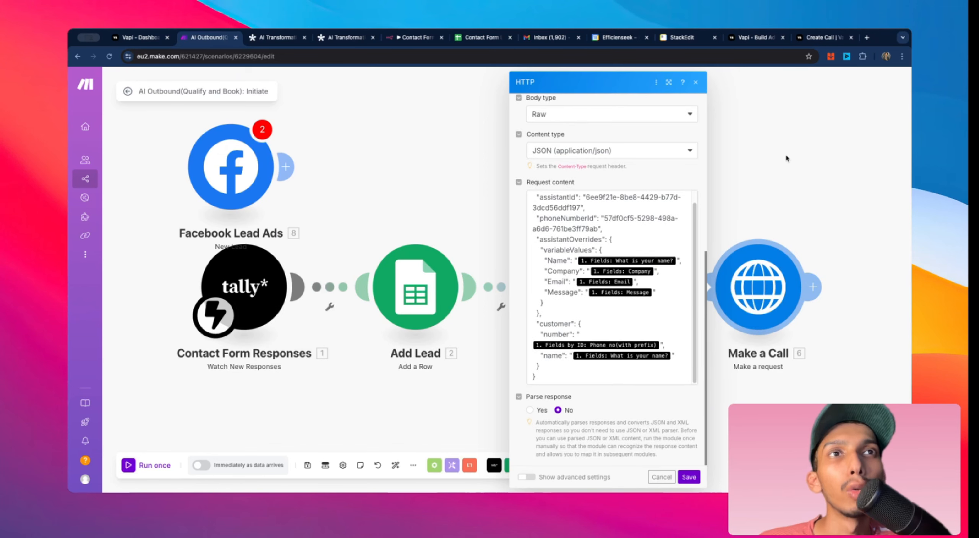
pyautogui.scroll(1, 561, 213)
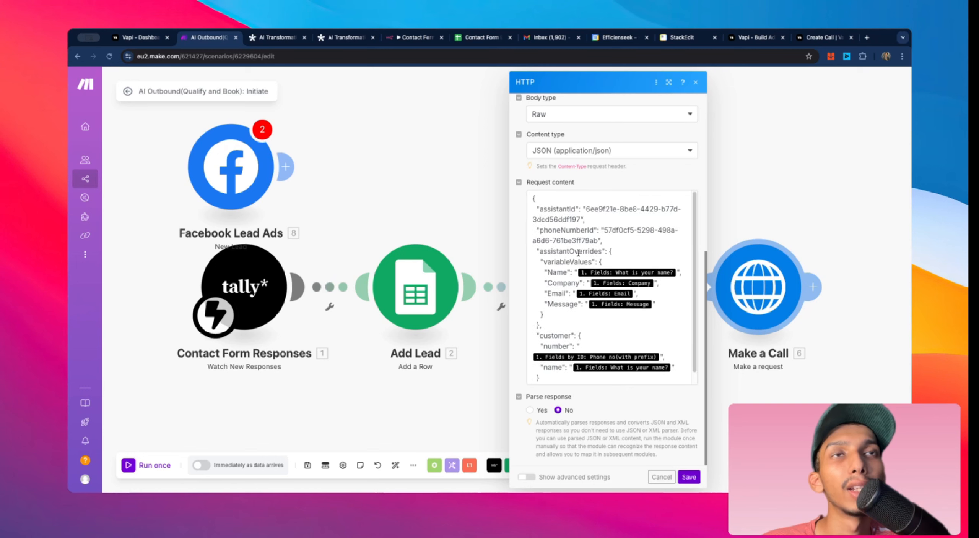
pyautogui.scroll(-1, 579, 253)
# Step: Examine the Vapi Create Call API reference and open its Try it explorer's bearer token field
pyautogui.click(834, 38)
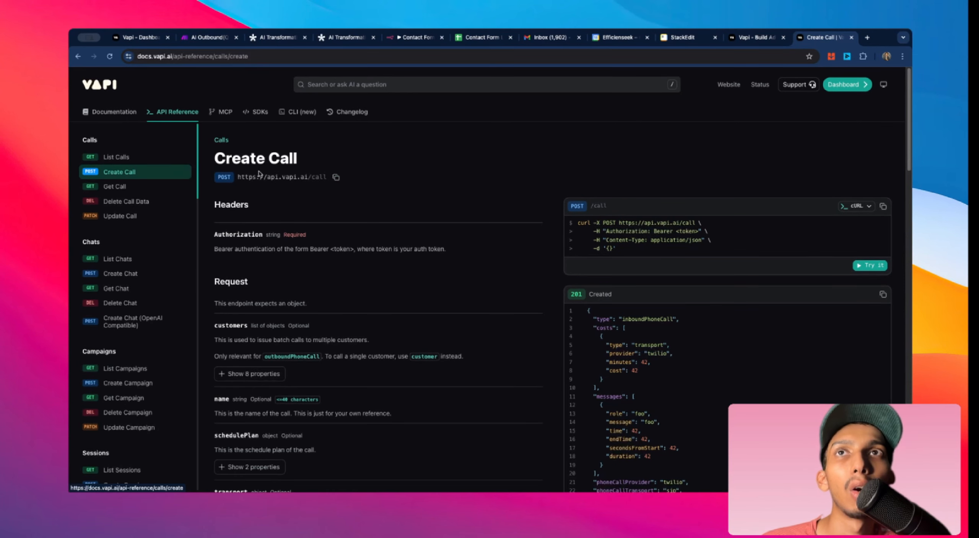
pyautogui.scroll(-2, 365, 181)
pyautogui.scroll(-8, 541, 187)
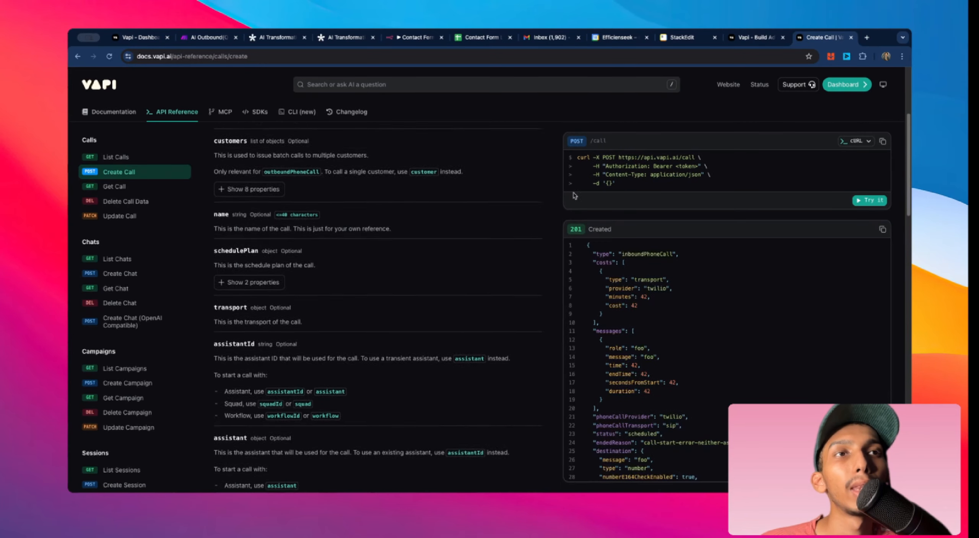
pyautogui.scroll(8, 644, 232)
pyautogui.scroll(-8, 643, 232)
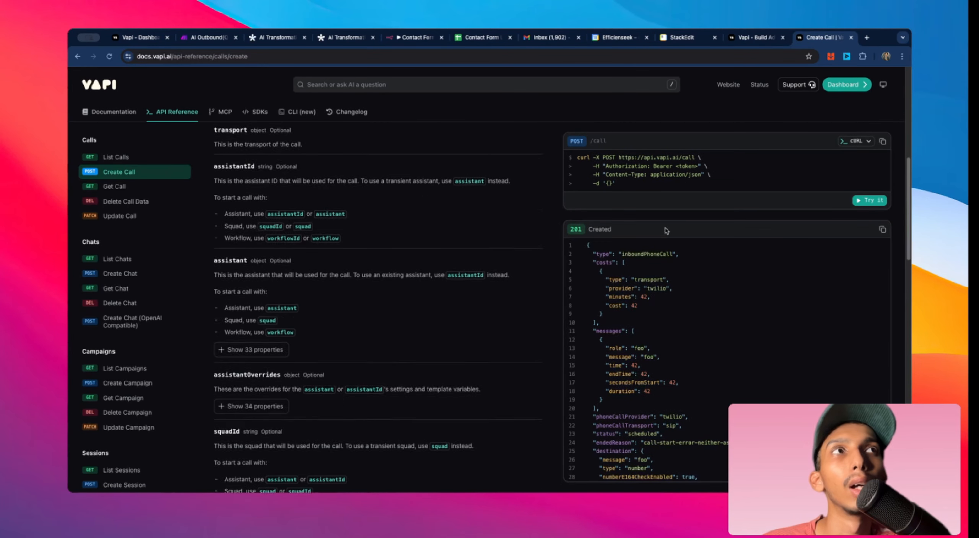
pyautogui.scroll(3, 841, 218)
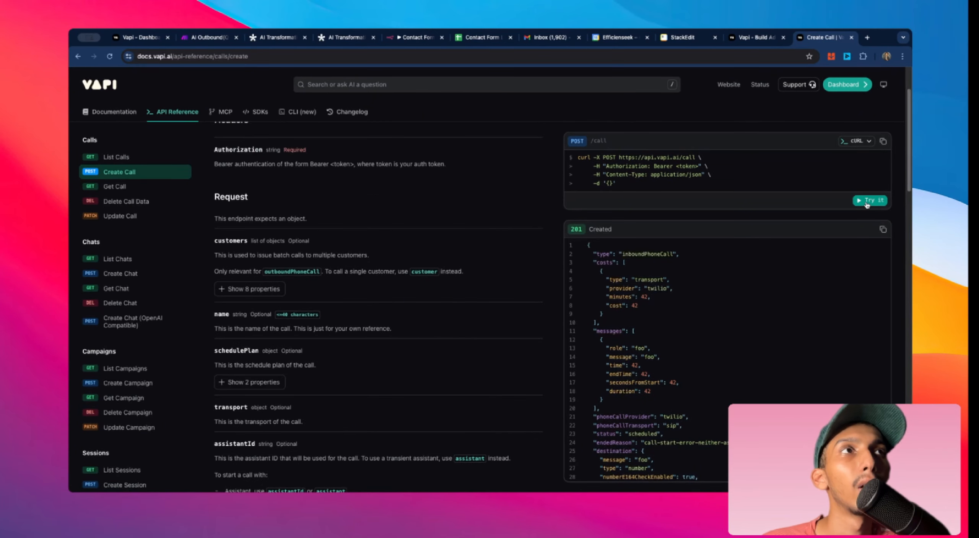
pyautogui.click(869, 201)
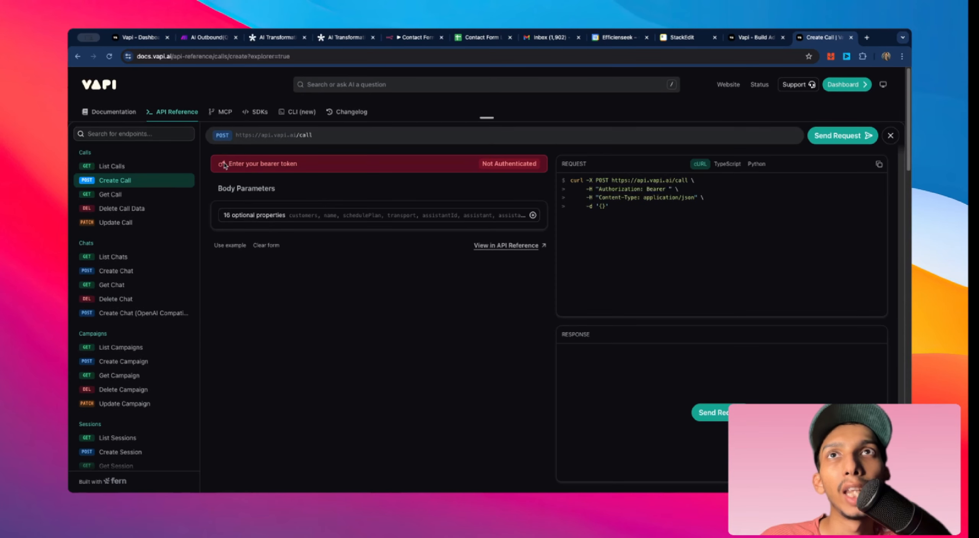
pyautogui.click(522, 168)
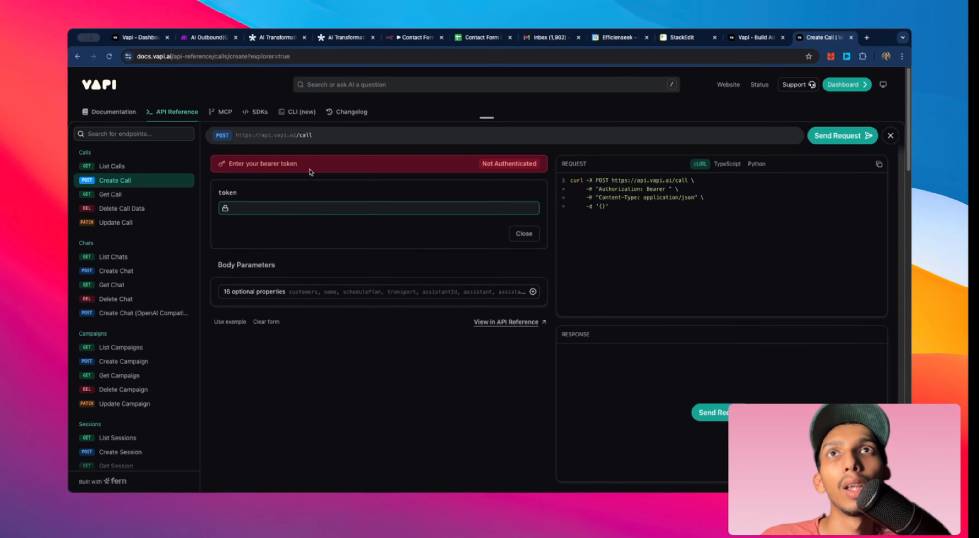
# Step: Open the Vapi API Keys page in the dashboard
pyautogui.click(131, 38)
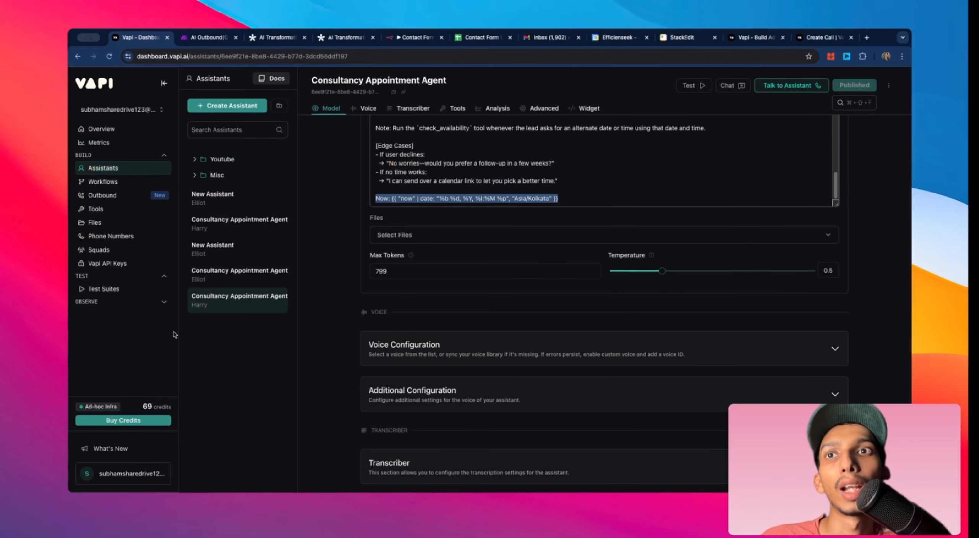
pyautogui.click(116, 456)
pyautogui.click(98, 270)
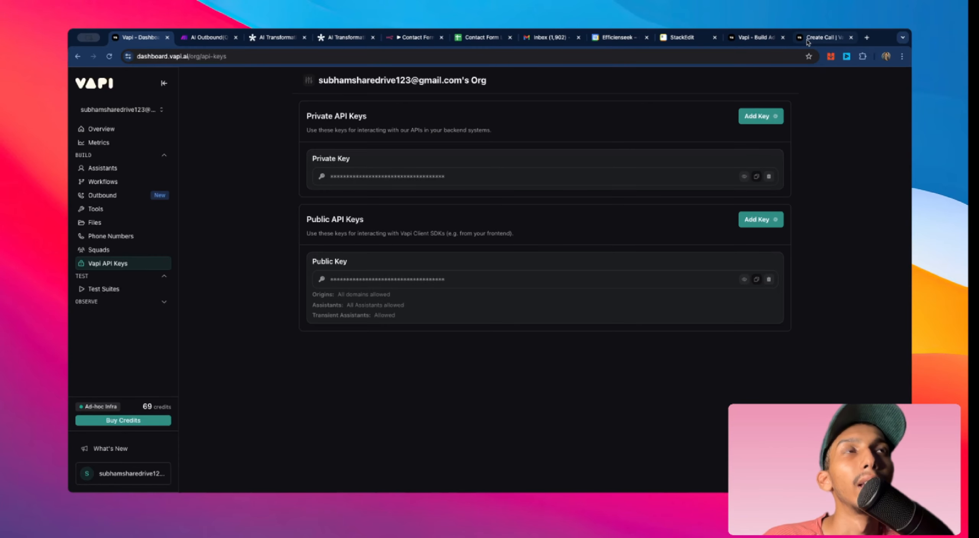
# Step: Browse the Create Call explorer's optional body parameters, including assistantOverrides
pyautogui.click(818, 37)
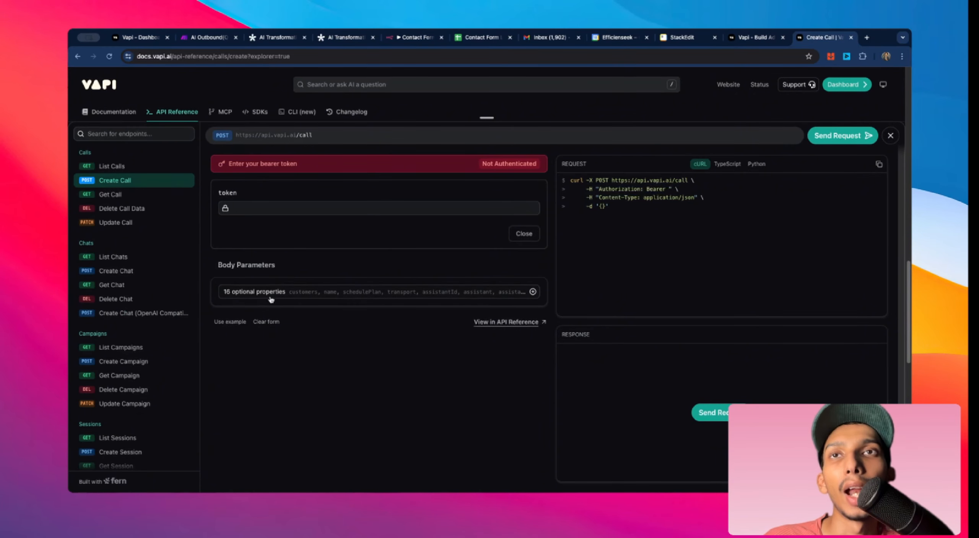
pyautogui.click(255, 292)
pyautogui.press('Down')
pyautogui.press('Down')
pyautogui.press('Down')
pyautogui.press('Down')
pyautogui.press('Down')
pyautogui.press('Down')
pyautogui.press('Down')
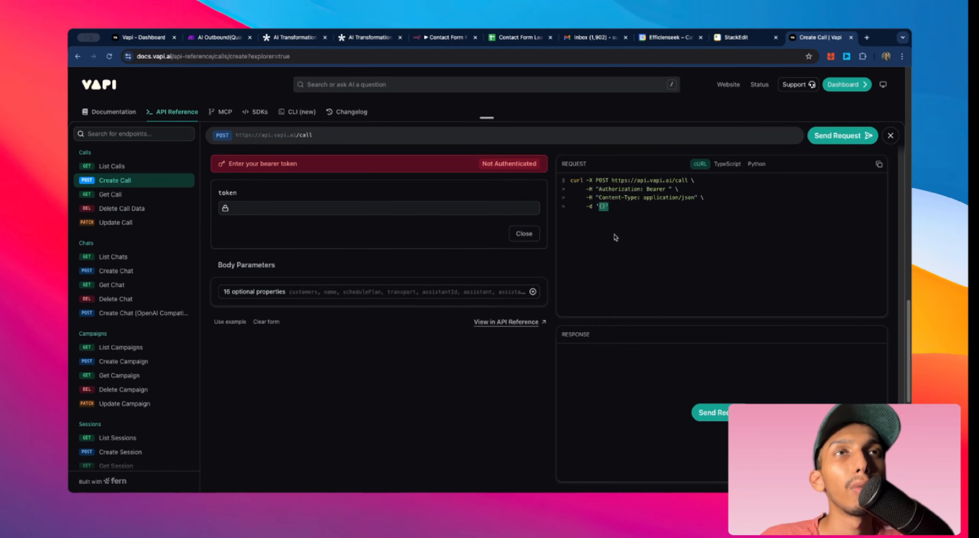
pyautogui.click(616, 218)
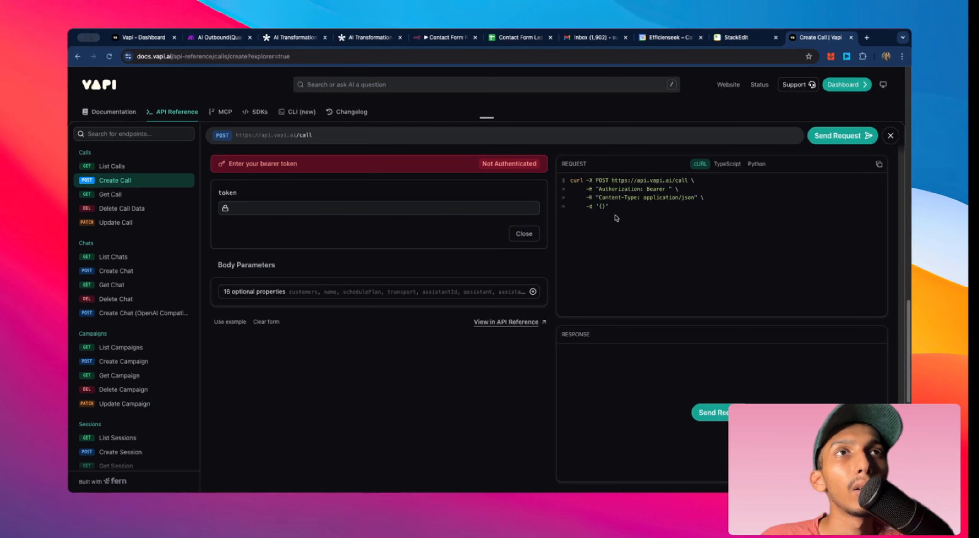
# Step: Return to the Make scenario and save the Make a Call module's settings
pyautogui.click(130, 38)
pyautogui.click(215, 39)
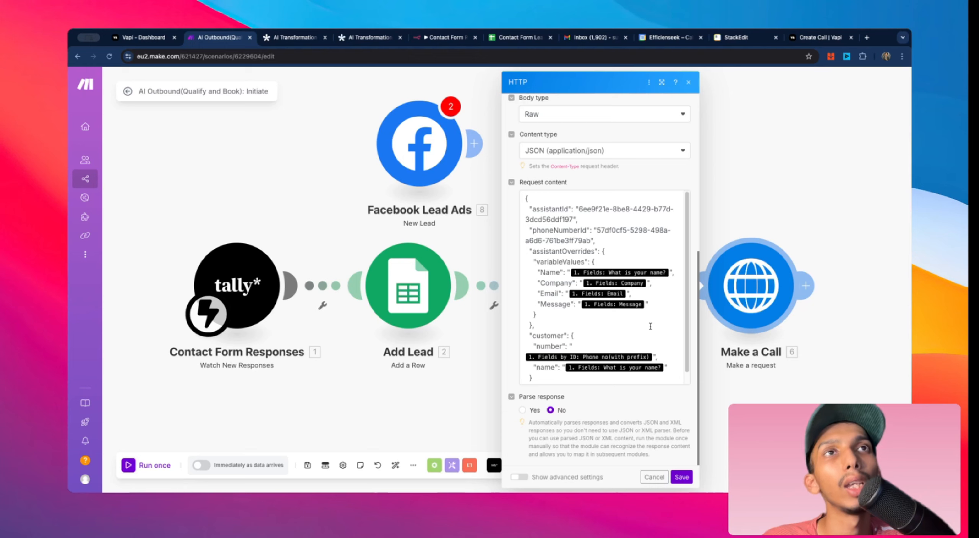
pyautogui.click(682, 478)
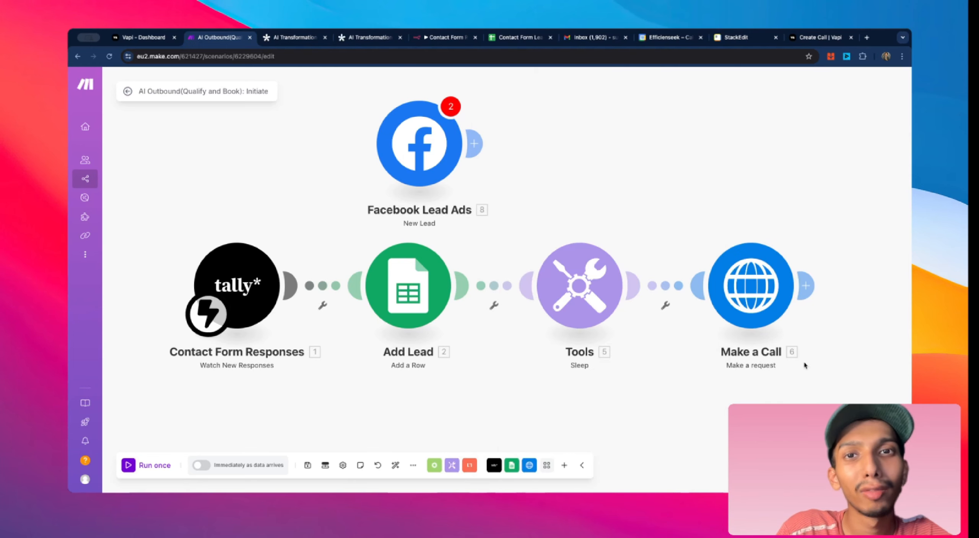